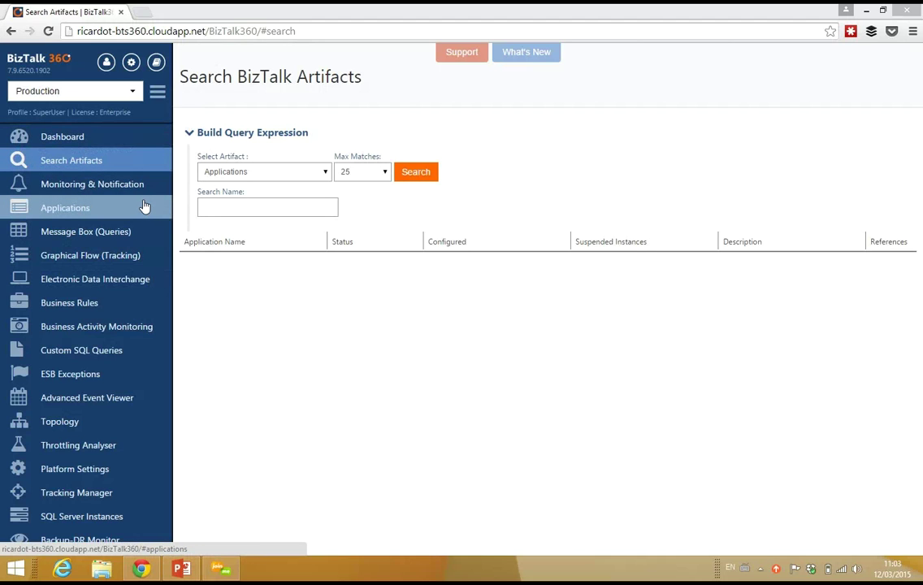
# From Monitoring Settings > Manage Alarms, start a New Alarm for threshold monitoring
pyautogui.click(101, 188)
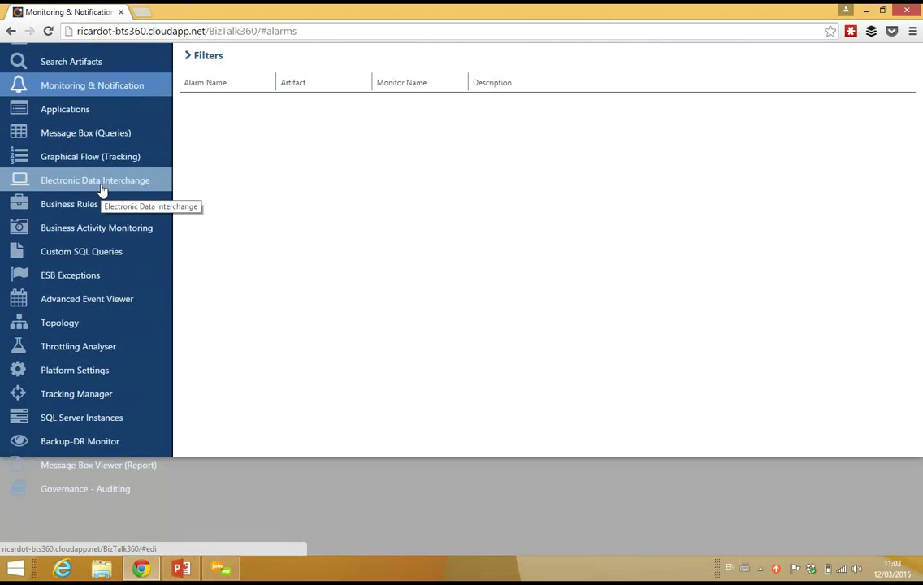
pyautogui.click(54, 32)
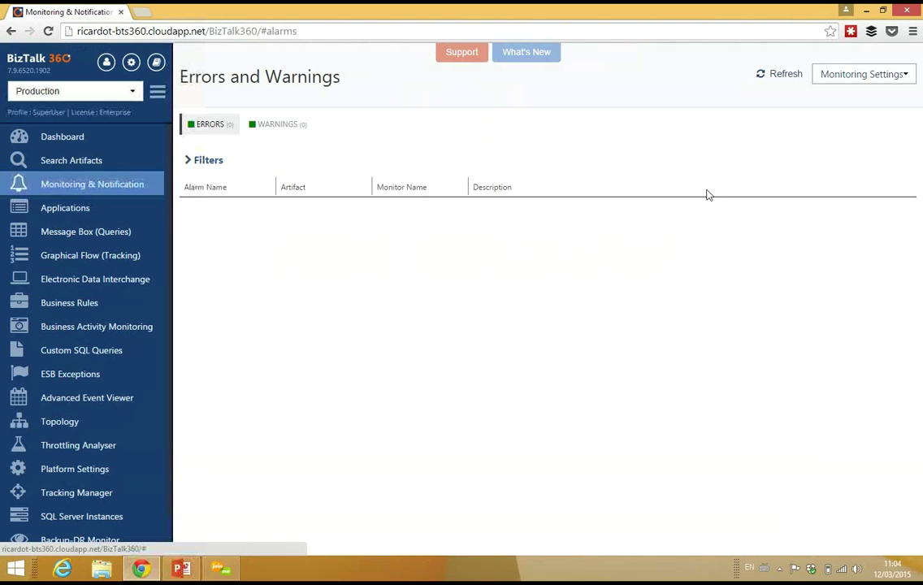
pyautogui.click(909, 78)
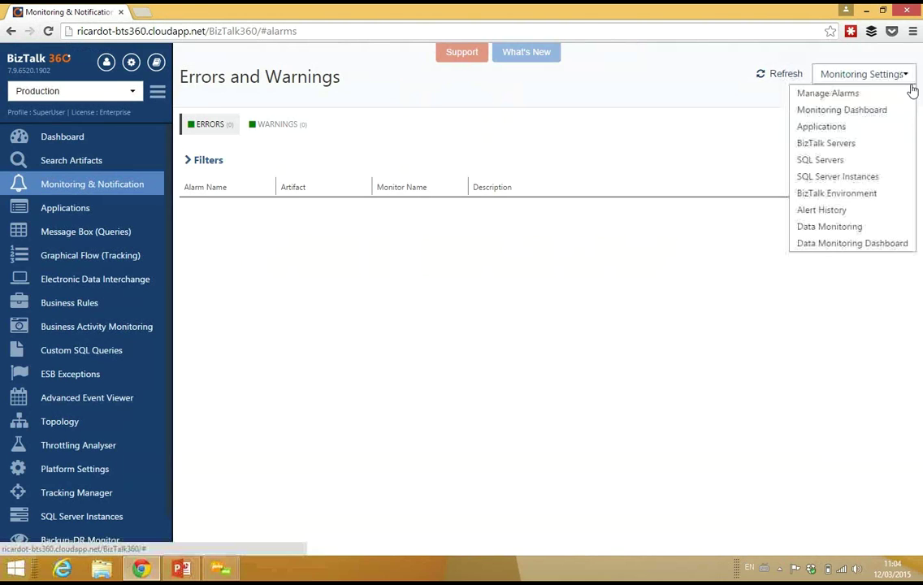
pyautogui.click(860, 96)
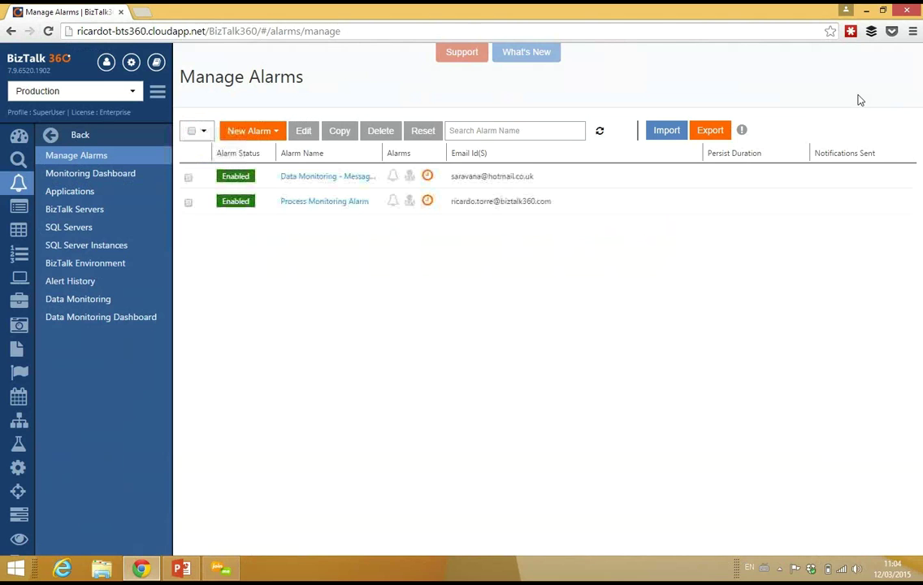
pyautogui.click(248, 131)
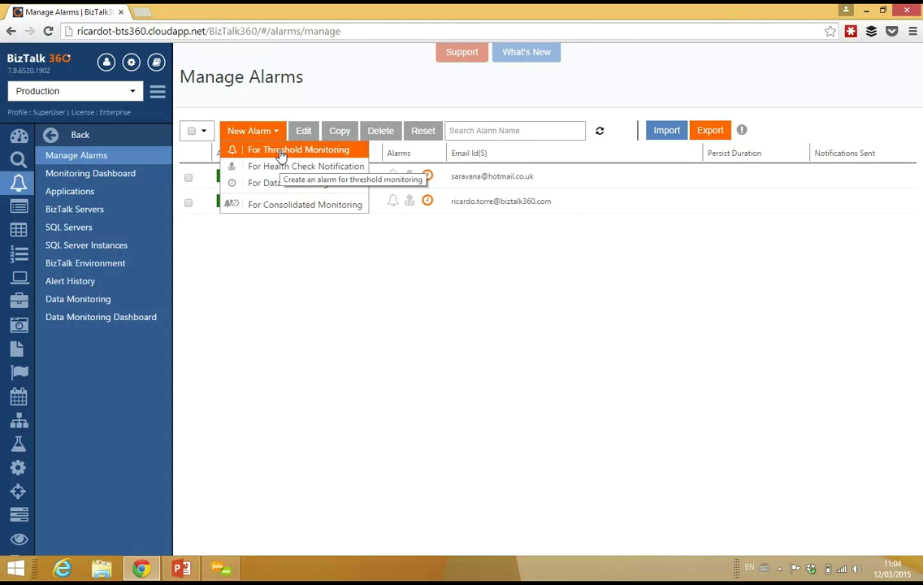
pyautogui.click(281, 152)
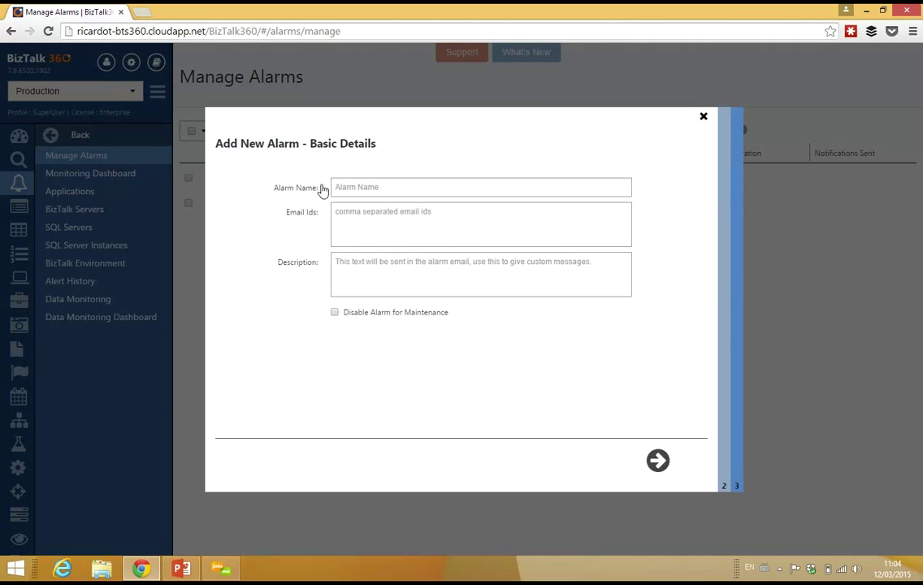
# Name the alarm 'SAP Integration scenario', enter the recipient's e-mail address, and continue to threshold alerts
pyautogui.click(378, 190)
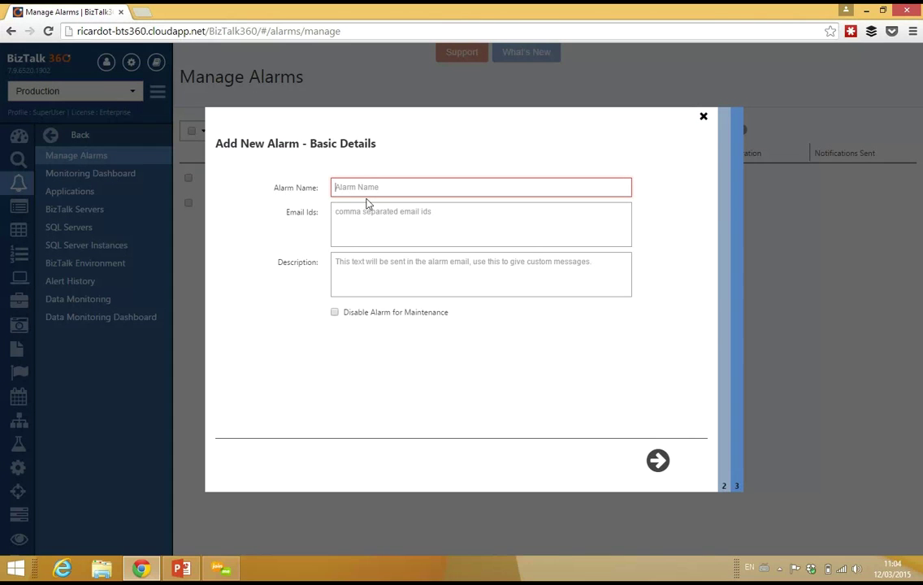
pyautogui.write('SAP In')
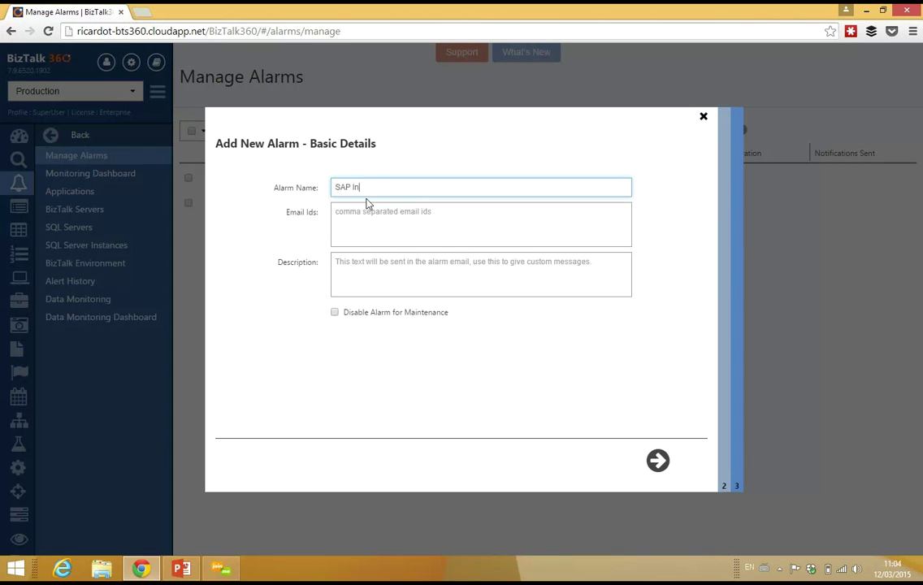
pyautogui.write('tegration sce')
pyautogui.write('nai')
pyautogui.write('nario')
pyautogui.click(470, 233)
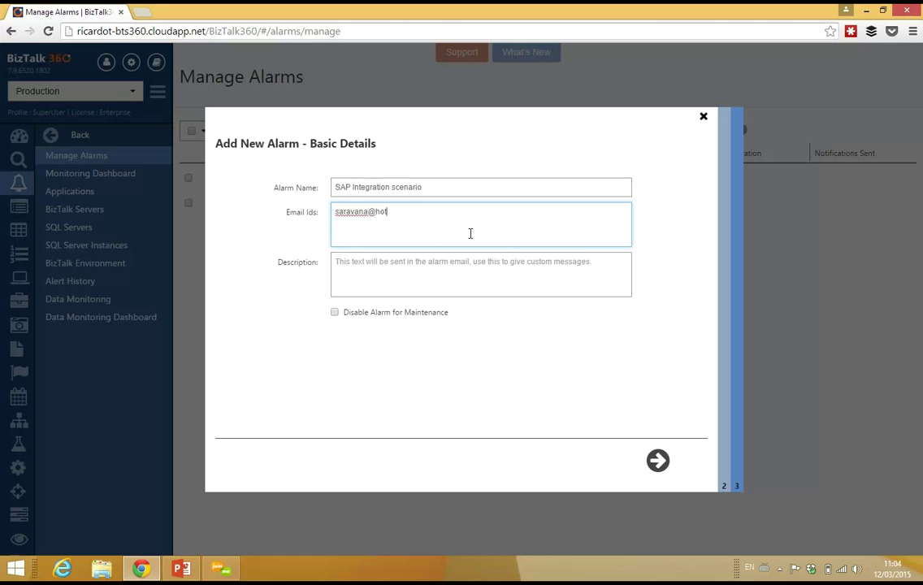
pyautogui.click(656, 460)
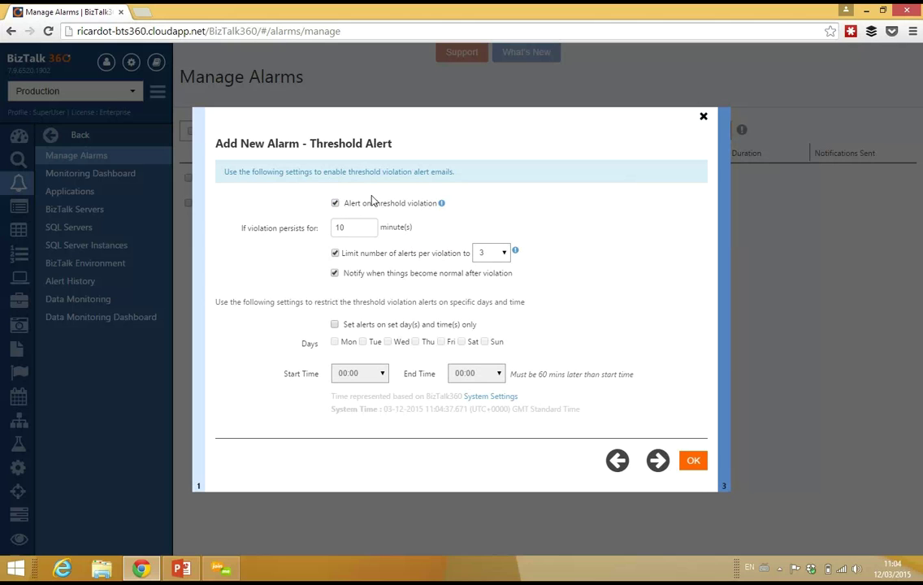
pyautogui.doubleClick(341, 228)
# Save the alarm with a 2-minute violation duration, passing through the Advanced page
pyautogui.click(658, 462)
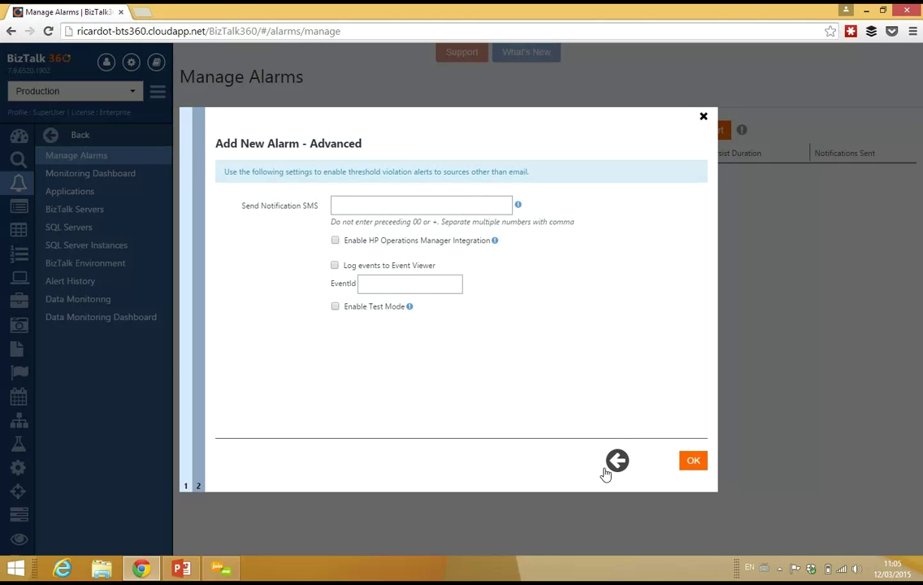
pyautogui.click(695, 467)
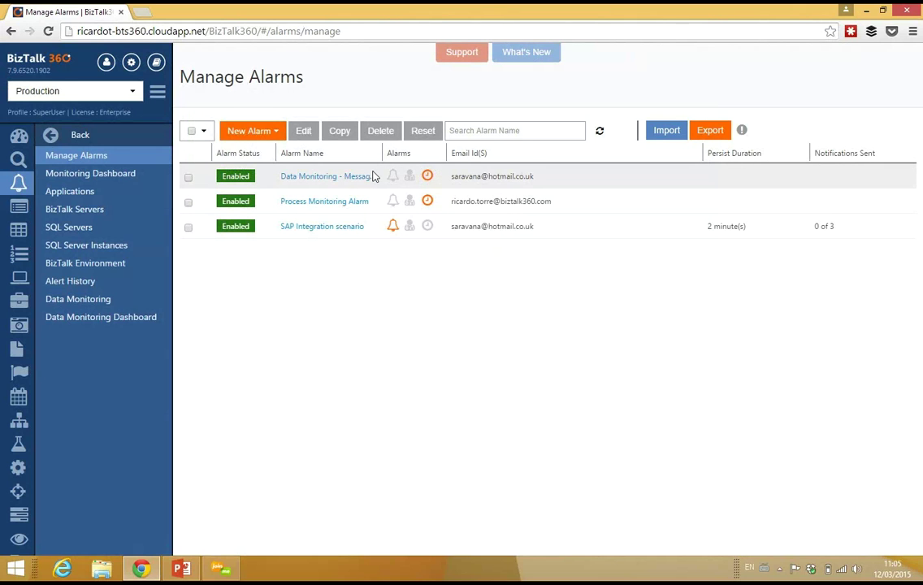
# For BTS2013003_PostPurchaseOrder under the SAP alarm, expect RL_PurcaseOrder Enabled and all three send ports Started
pyautogui.click(65, 192)
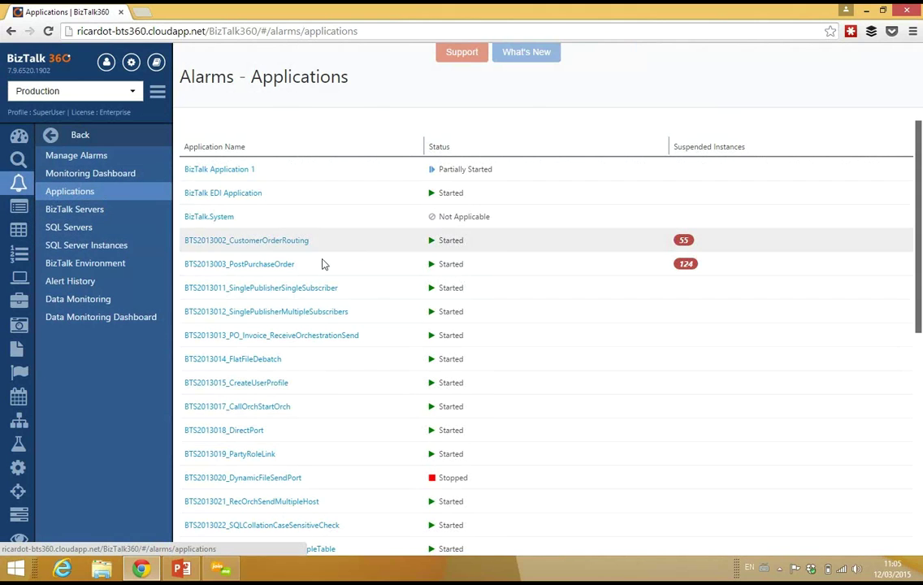
pyautogui.click(284, 264)
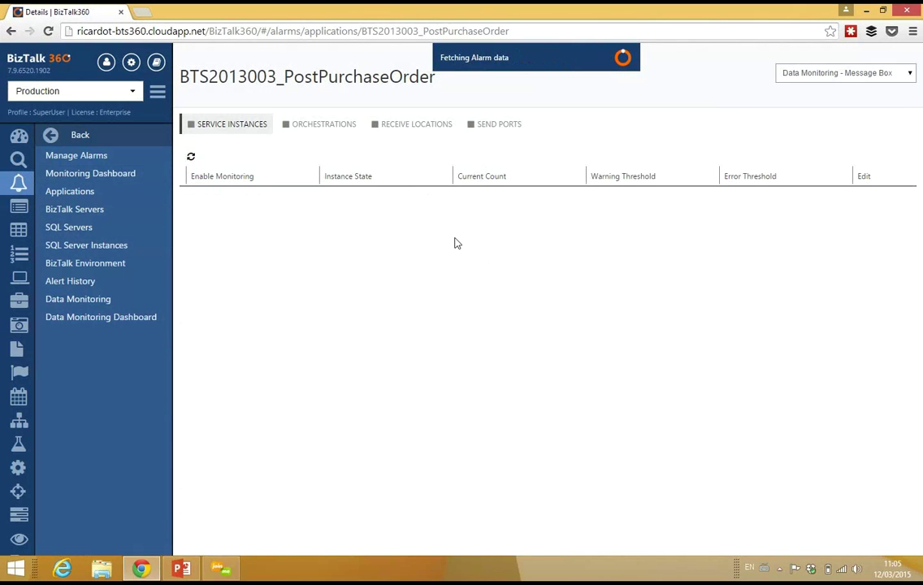
pyautogui.click(894, 80)
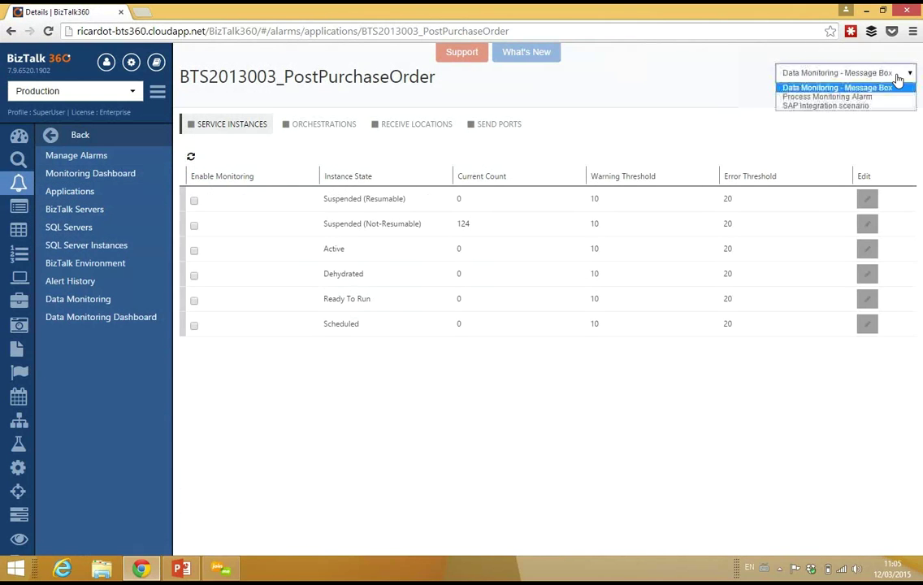
pyautogui.click(823, 107)
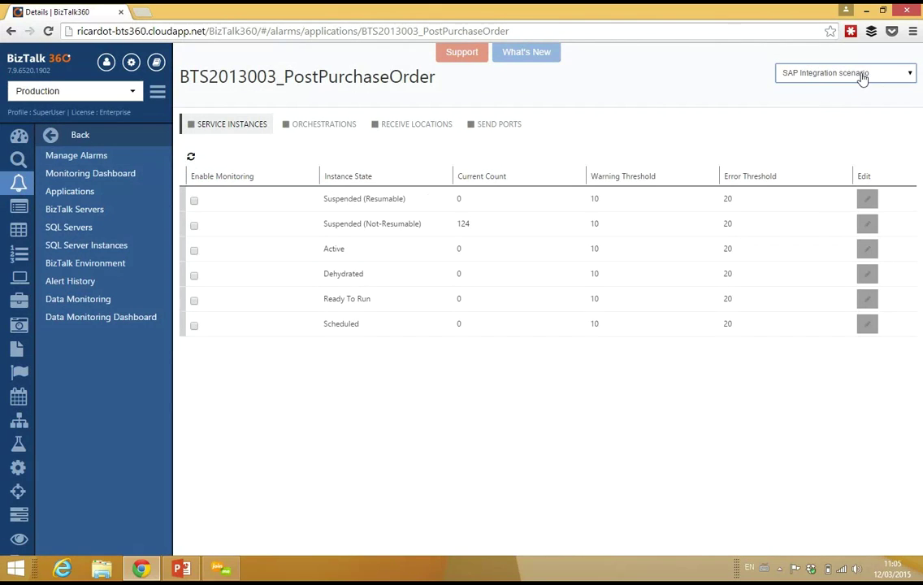
pyautogui.click(390, 128)
pyautogui.click(188, 208)
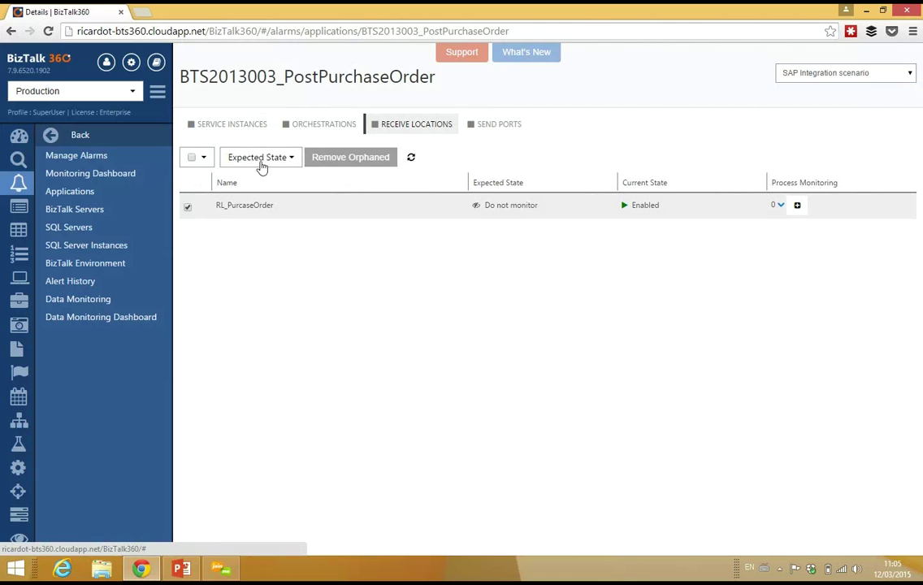
pyautogui.click(258, 158)
pyautogui.click(259, 179)
pyautogui.click(494, 125)
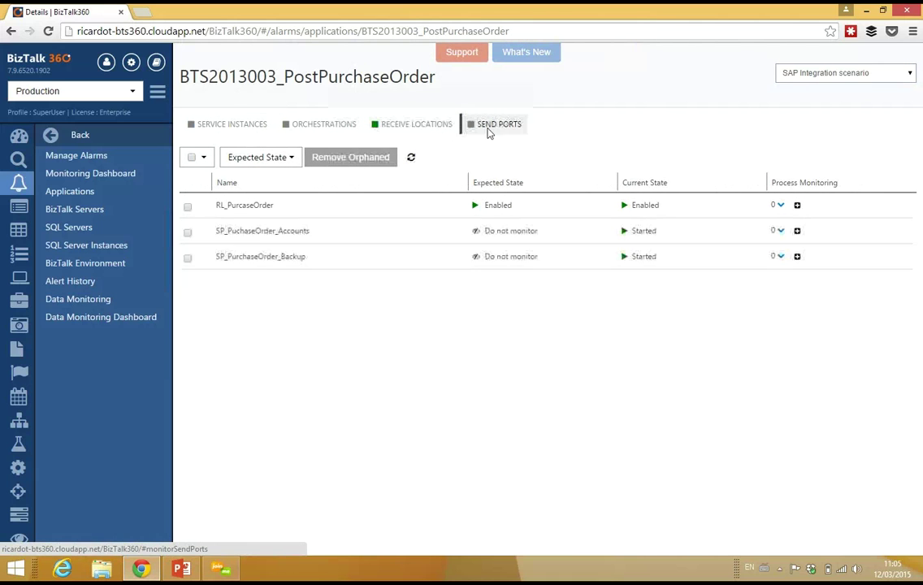
pyautogui.click(191, 157)
pyautogui.click(258, 157)
pyautogui.click(249, 192)
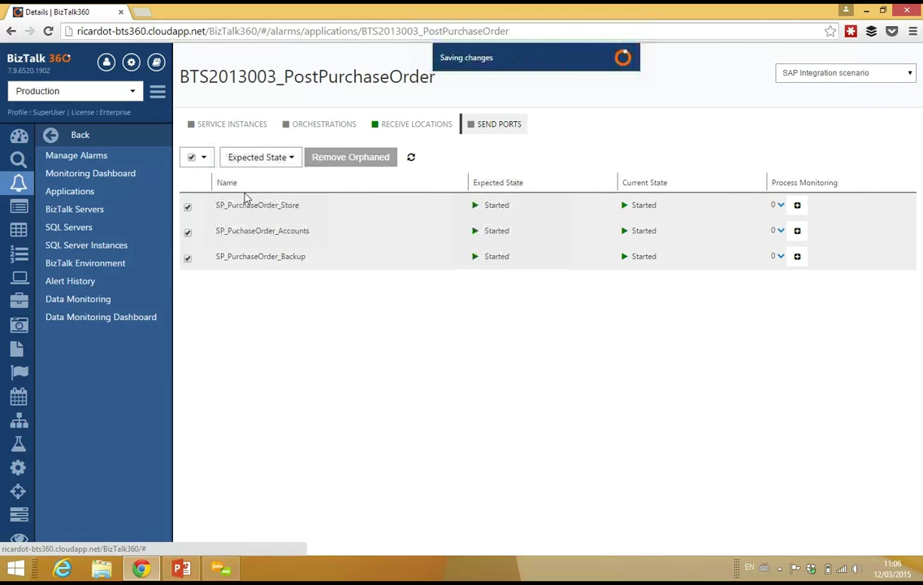
# Expect BTS2013011's SP_SinglePublisherSingleSubscriber send port to be Started
pyautogui.click(72, 192)
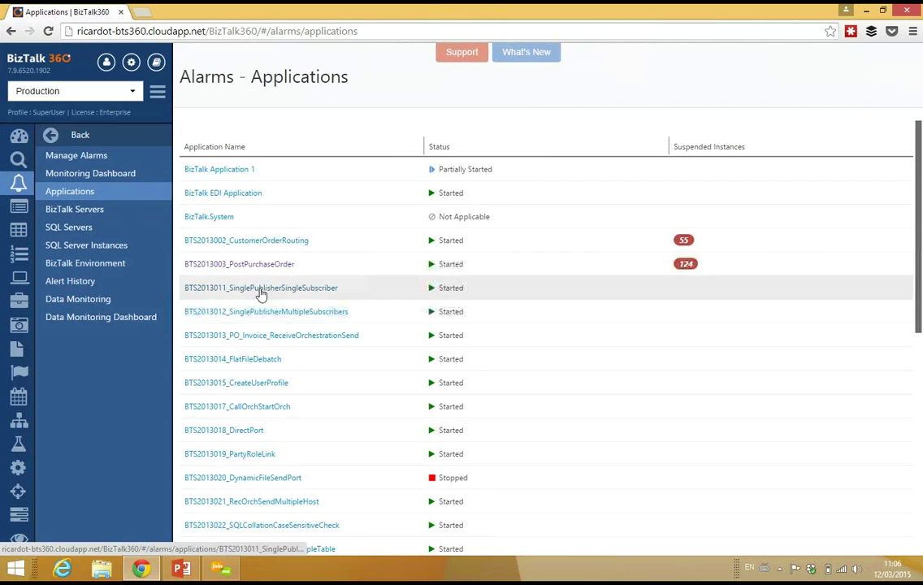
pyautogui.click(262, 290)
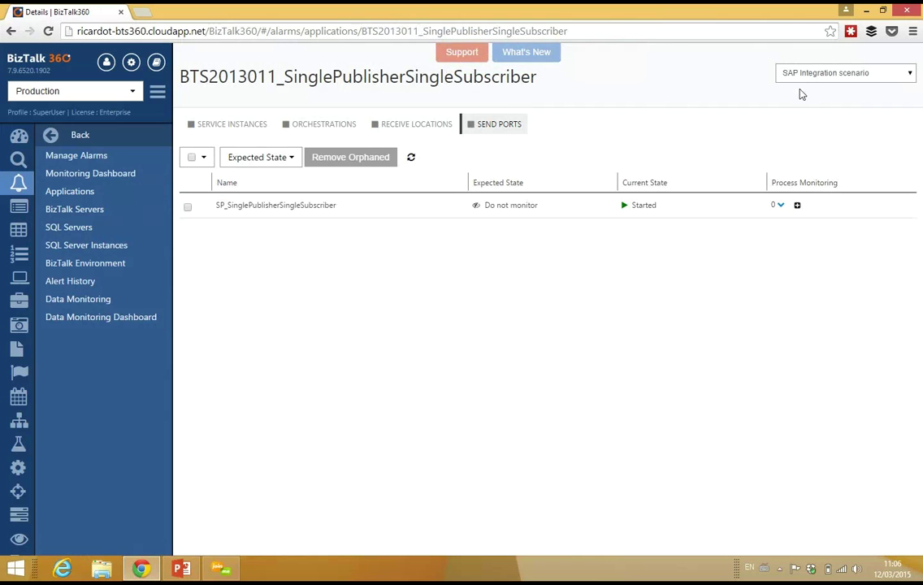
pyautogui.click(188, 207)
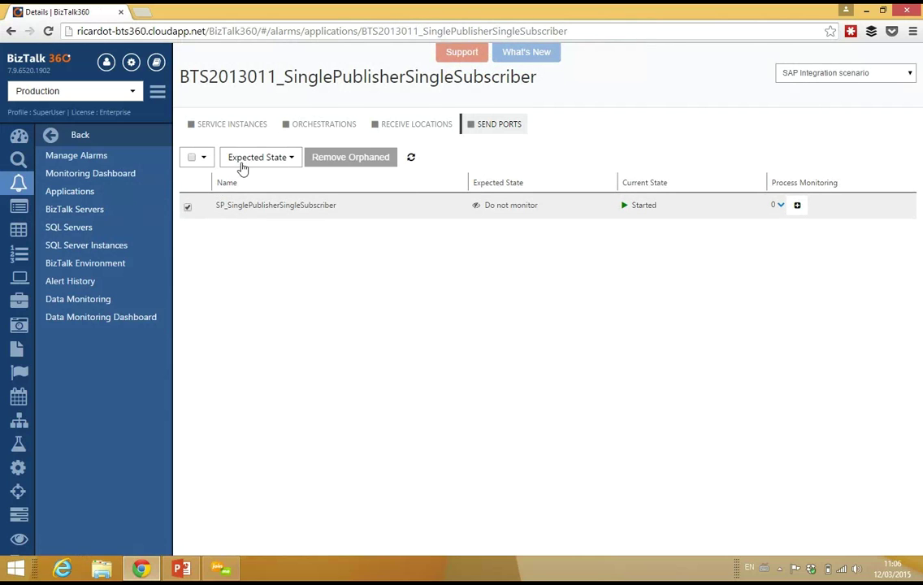
pyautogui.click(235, 157)
pyautogui.click(245, 193)
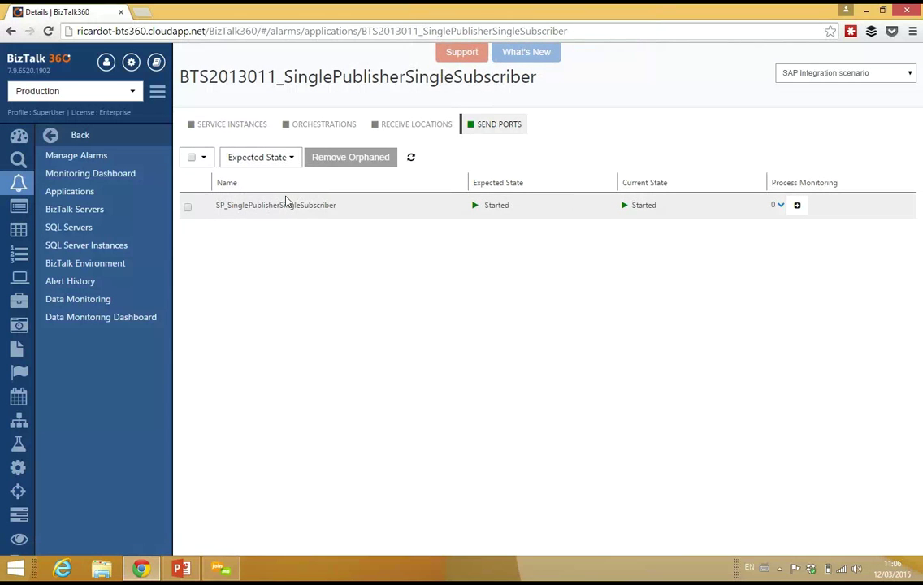
pyautogui.click(75, 211)
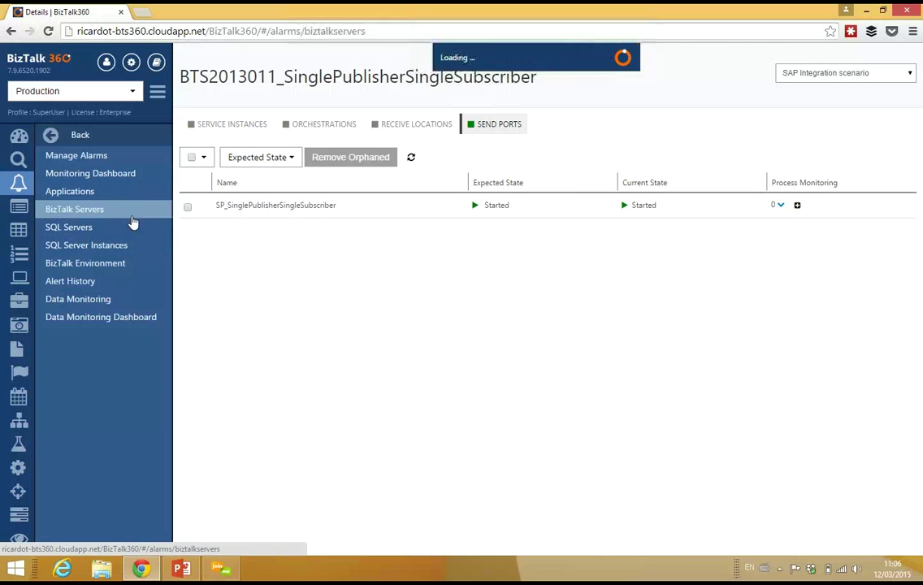
# Turn on disk, CPU and memory monitoring for the BizTalk server, then return to the server list
pyautogui.click(227, 155)
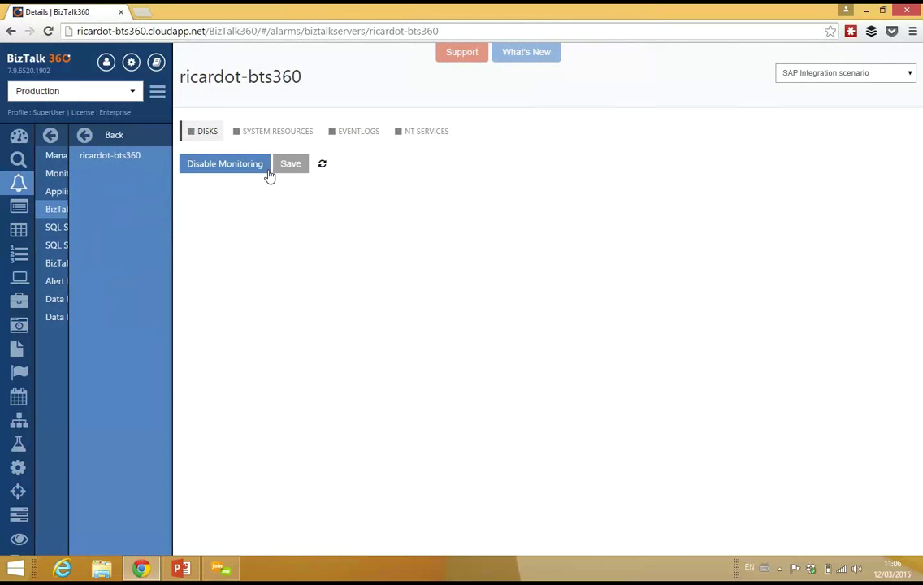
pyautogui.click(210, 166)
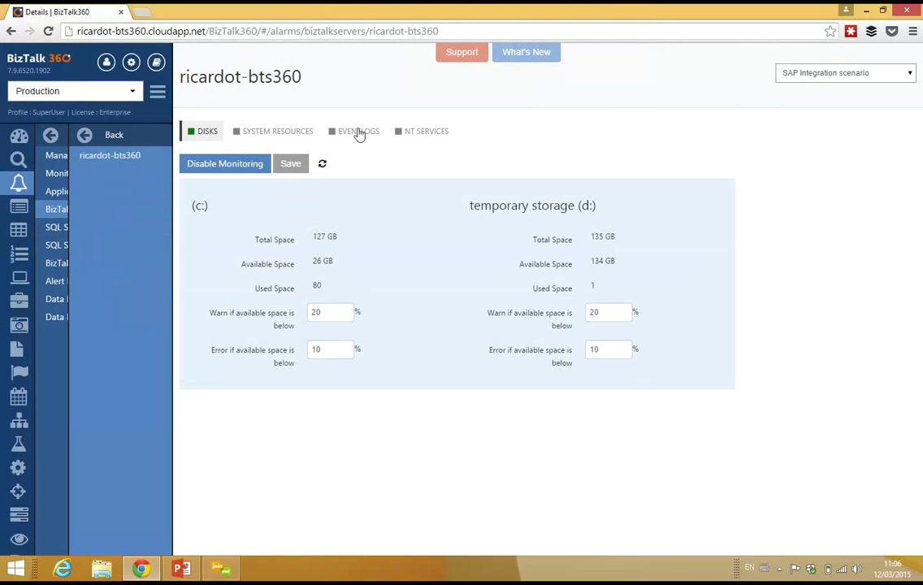
pyautogui.click(277, 132)
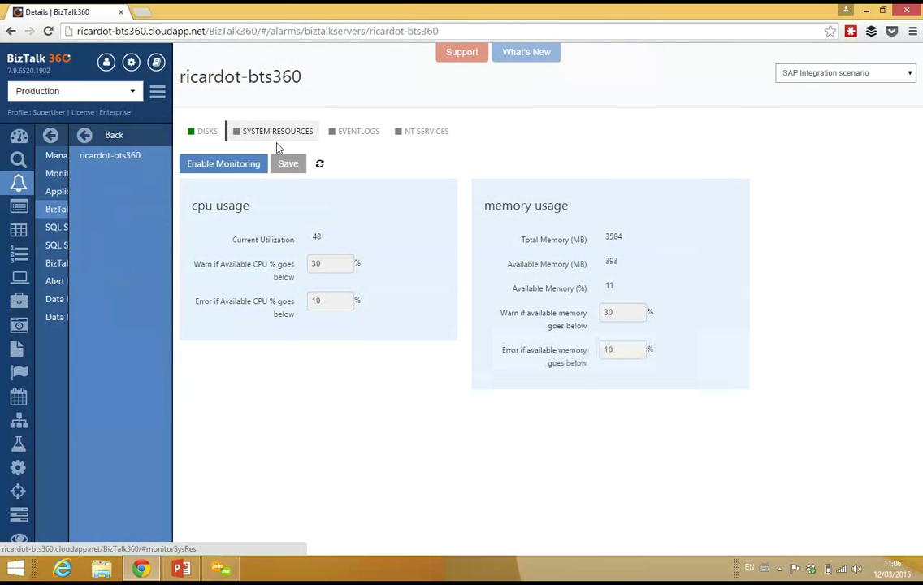
pyautogui.click(243, 165)
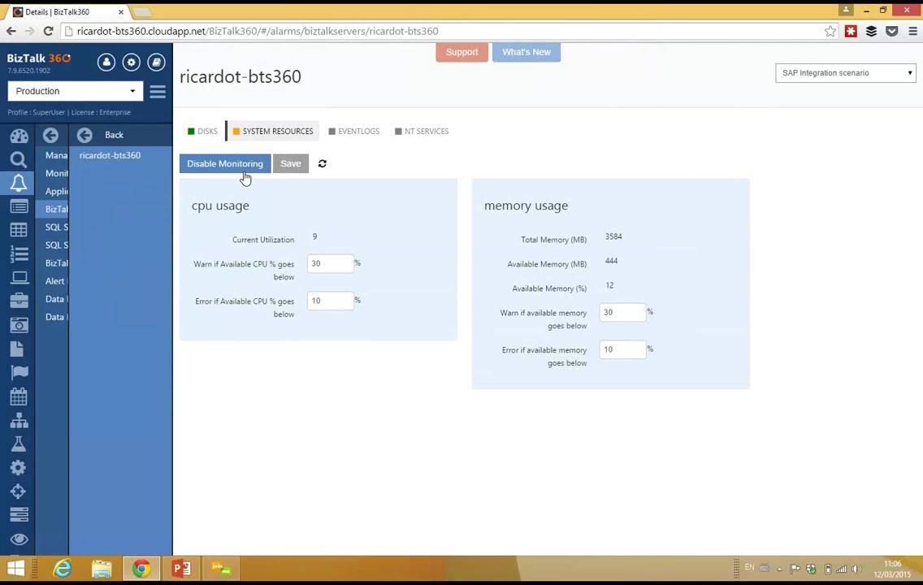
pyautogui.click(111, 138)
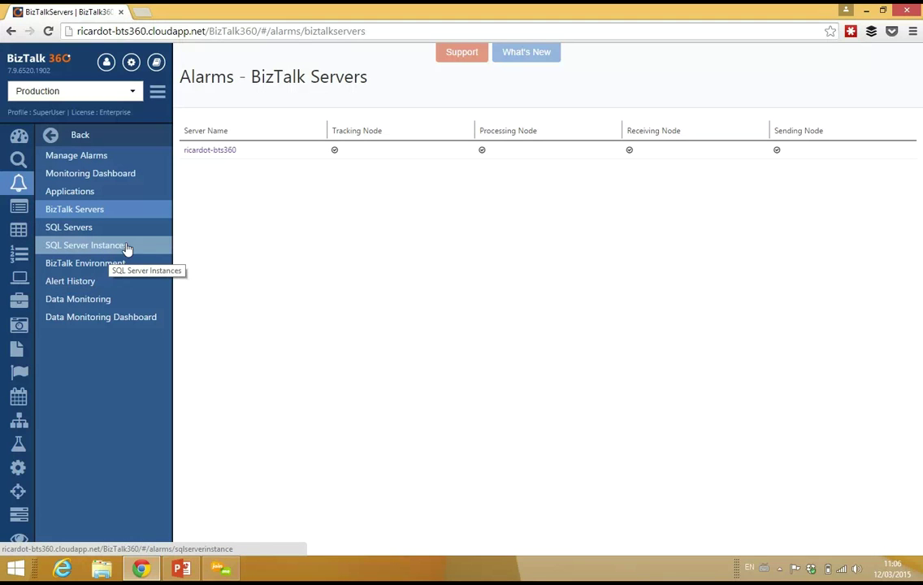
# Return to the Manage Alarms list from the Alarms sidebar
pyautogui.click(97, 158)
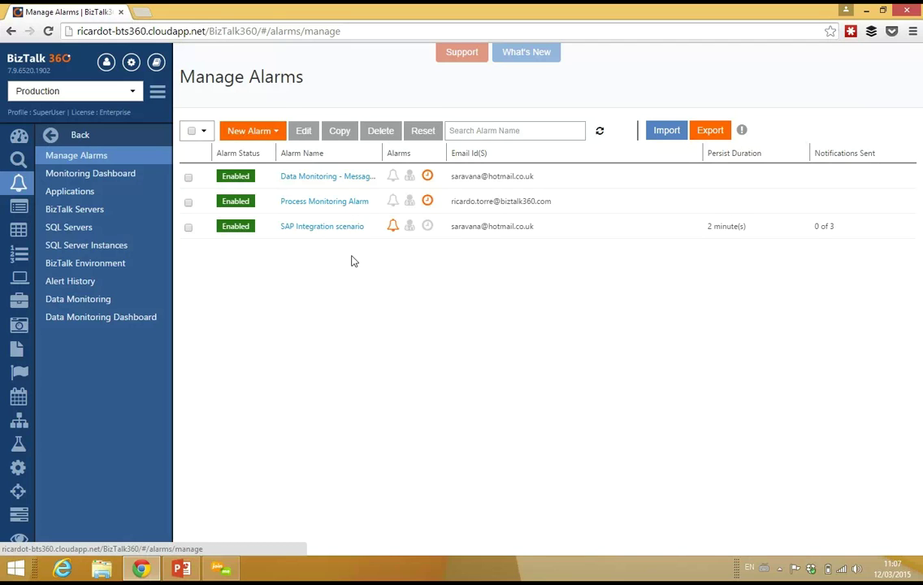
# Export the alarms as a zip download, then launch the Import Alarms wizard
pyautogui.click(721, 135)
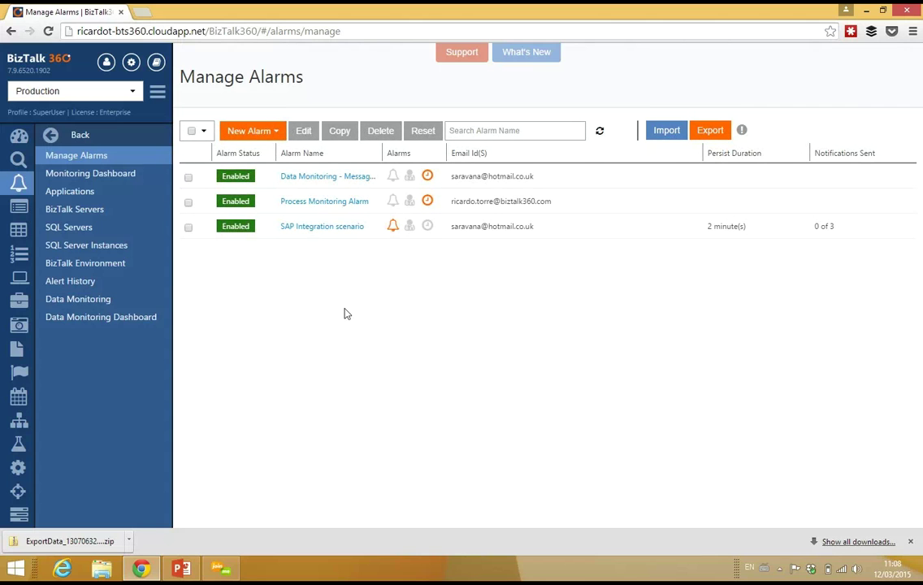
pyautogui.click(666, 131)
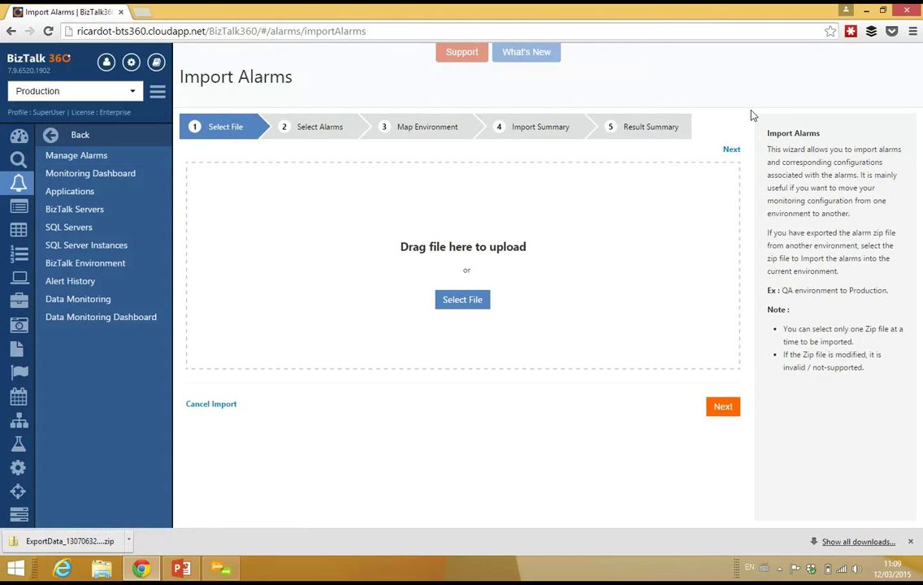
pyautogui.click(477, 302)
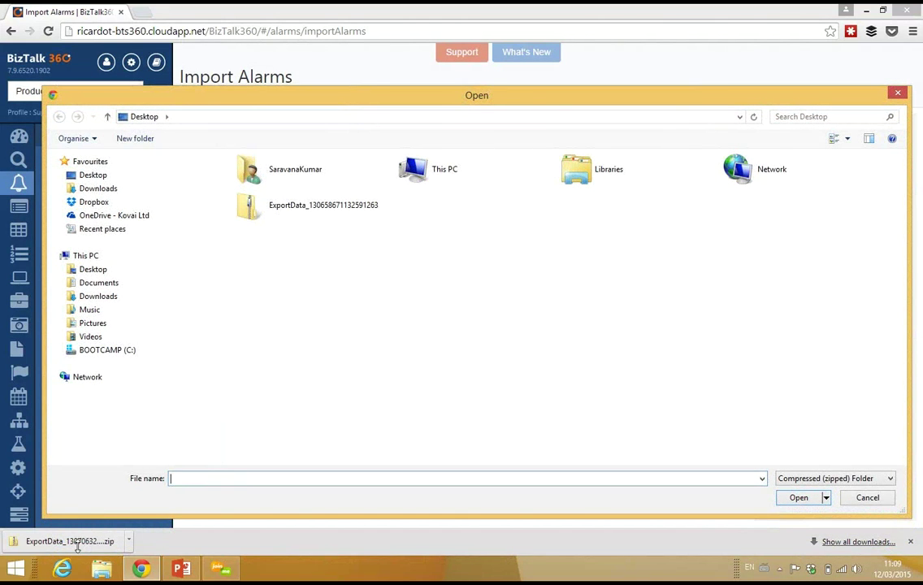
pyautogui.click(335, 213)
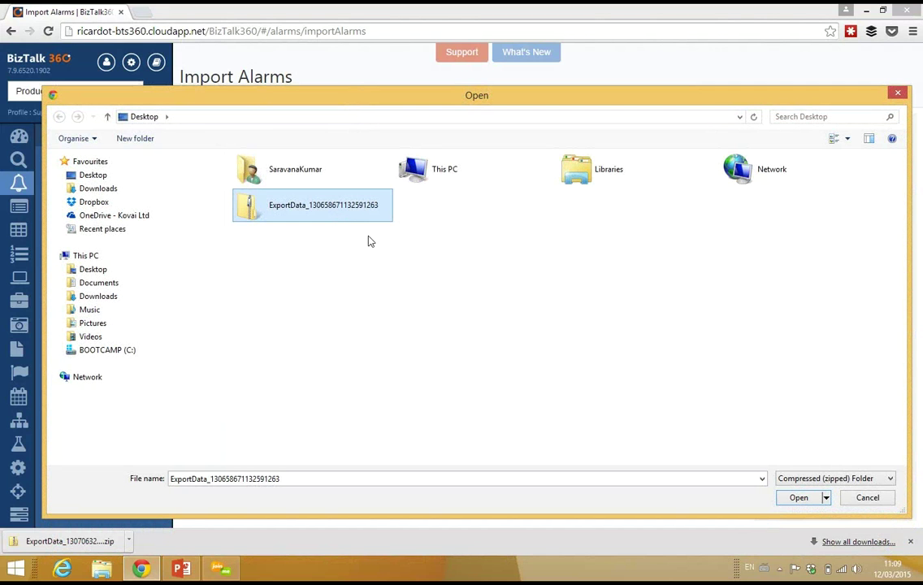
pyautogui.click(800, 497)
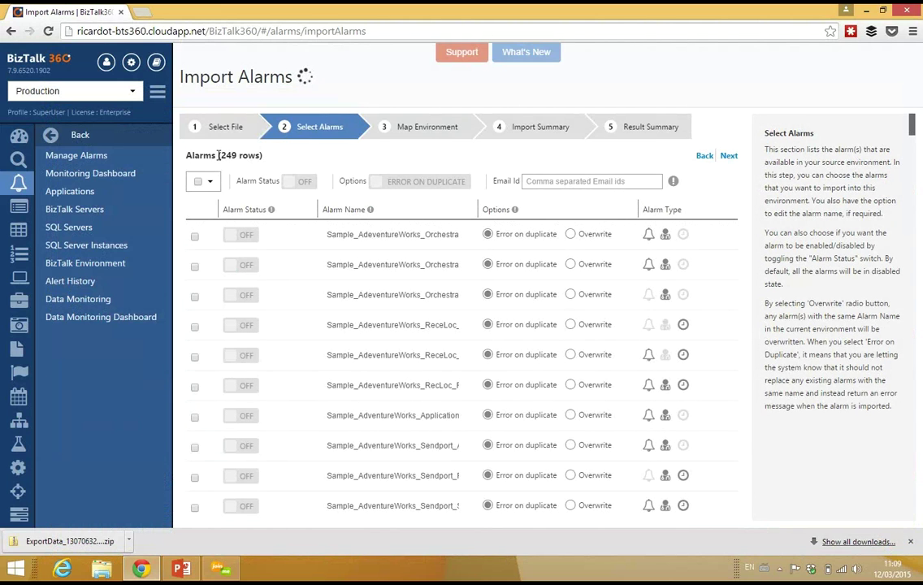
pyautogui.moveTo(217, 155); pyautogui.dragTo(264, 155)
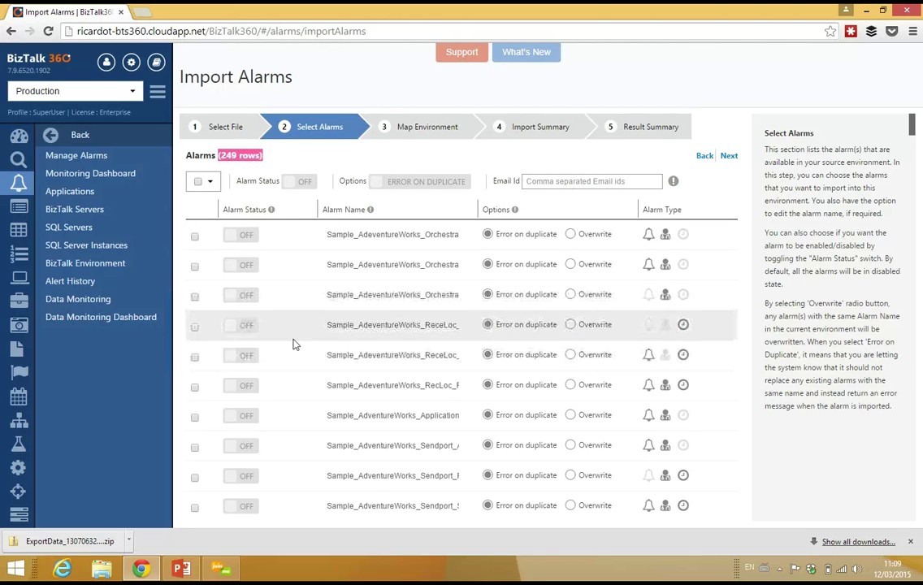
pyautogui.click(194, 328)
pyautogui.click(195, 358)
# Add RecLoc_Random and an Application alarm, leaving alarm status disabled and names unchanged
pyautogui.click(195, 387)
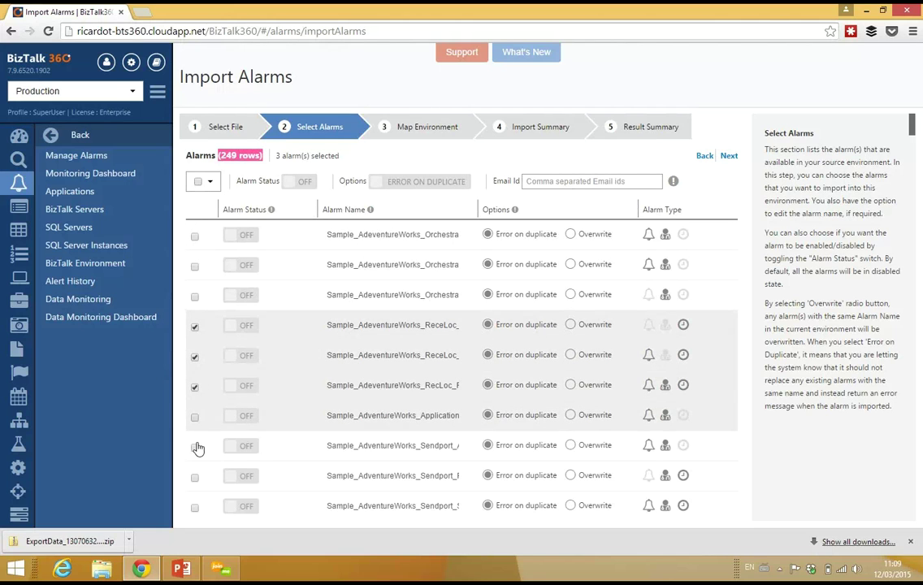
pyautogui.click(195, 417)
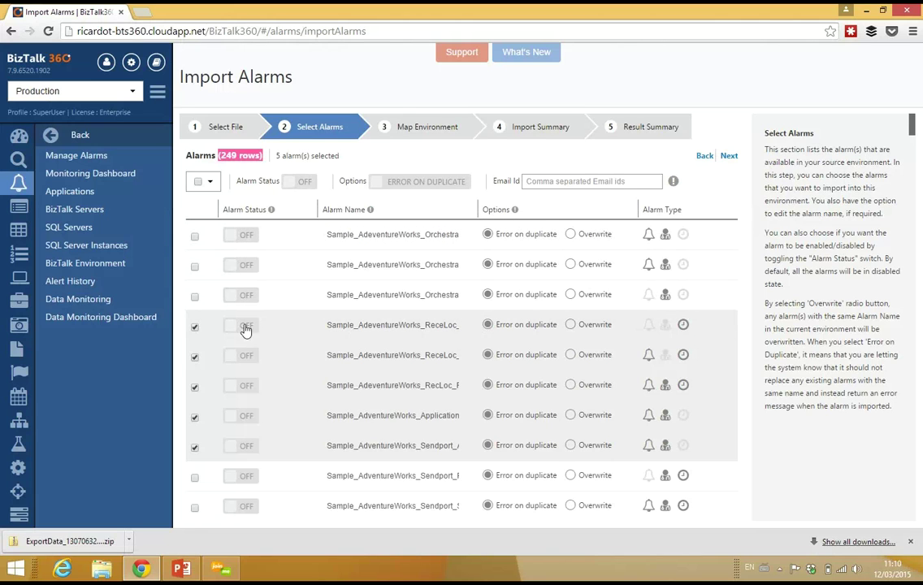
pyautogui.click(302, 182)
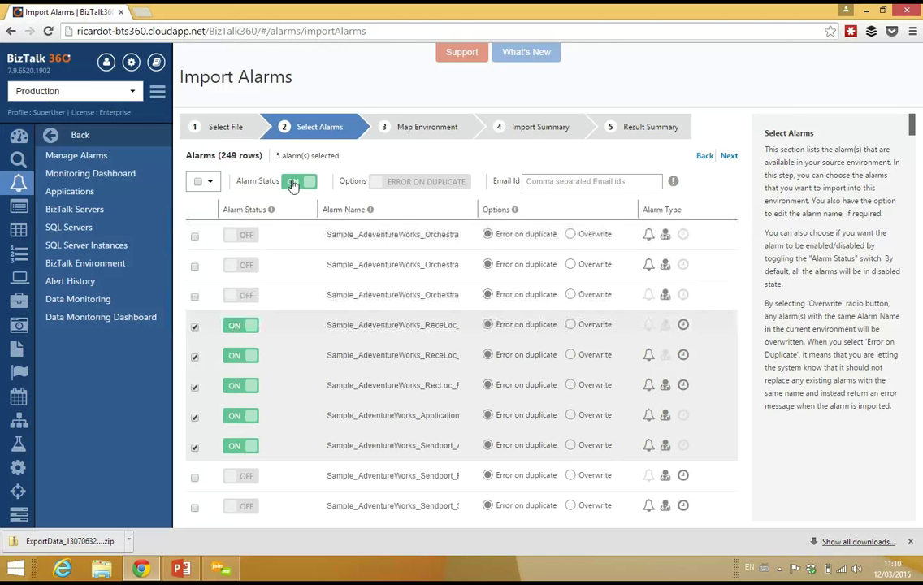
pyautogui.click(302, 182)
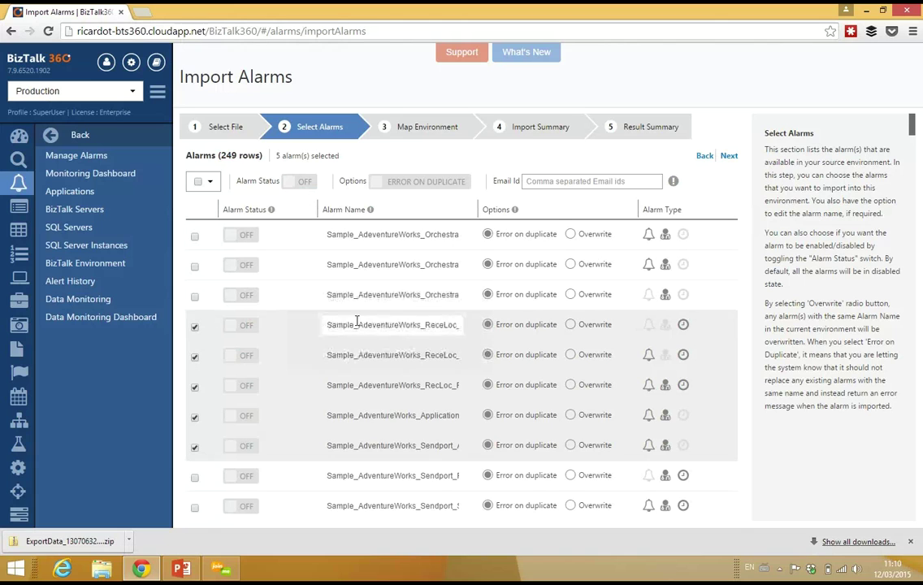
pyautogui.click(358, 355)
pyautogui.click(359, 386)
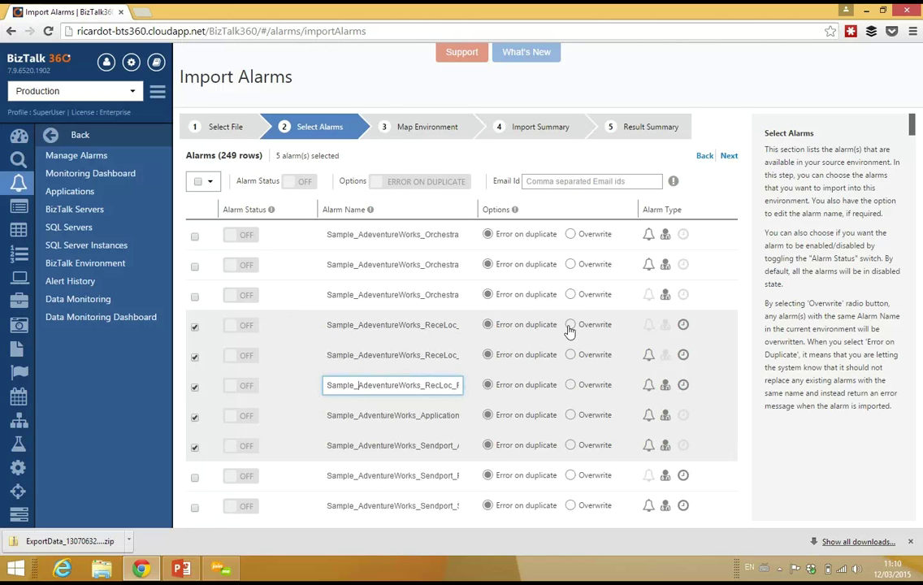
# Set the import option to Overwrite, enter the notification e-mail address, and proceed to Map Environment
pyautogui.click(431, 182)
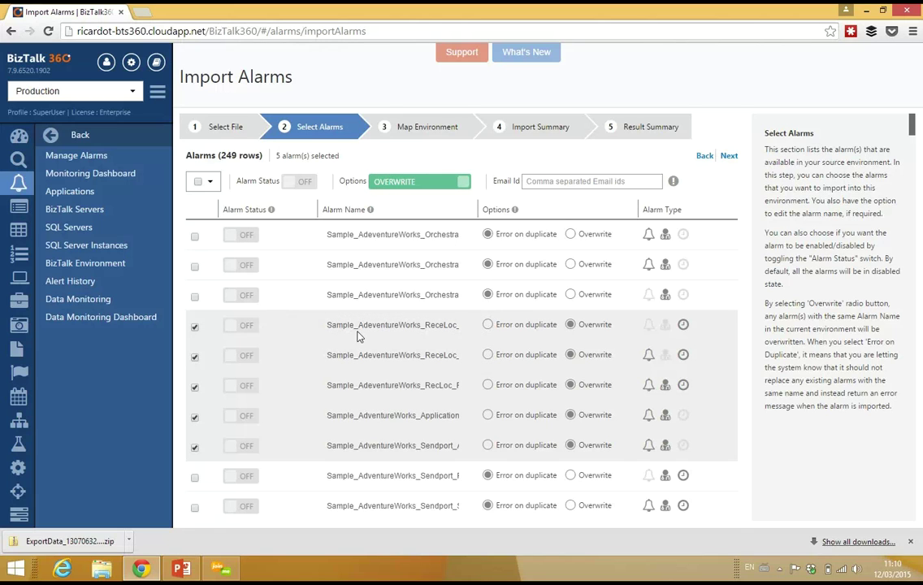
pyautogui.click(542, 183)
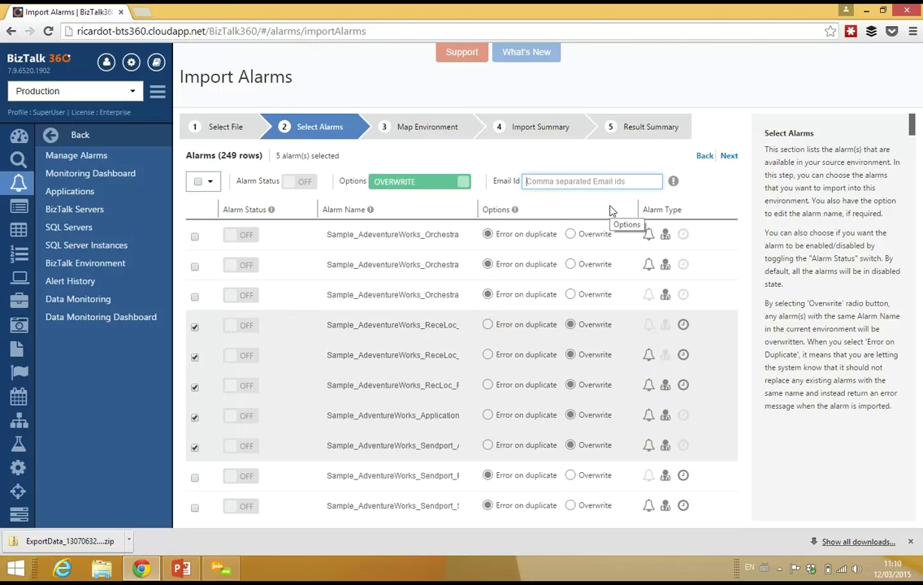
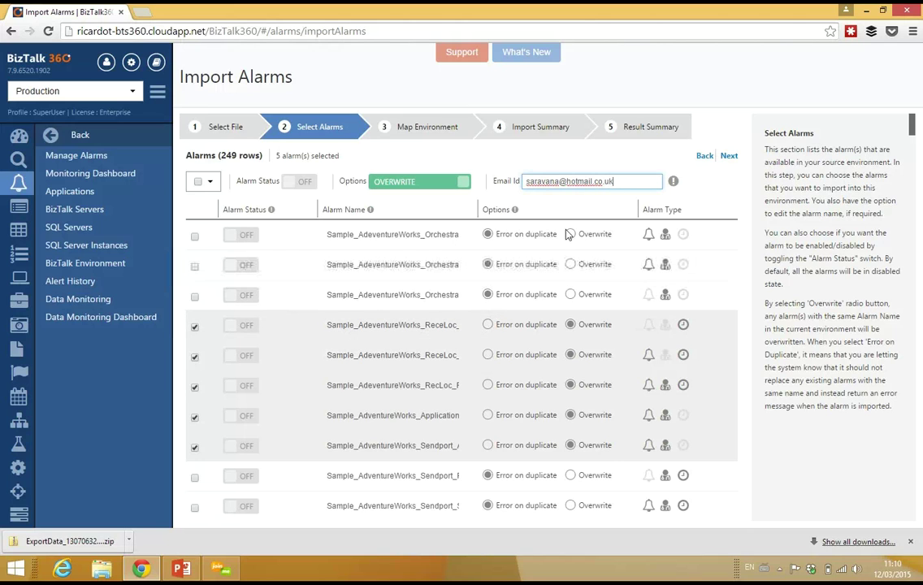
pyautogui.click(728, 156)
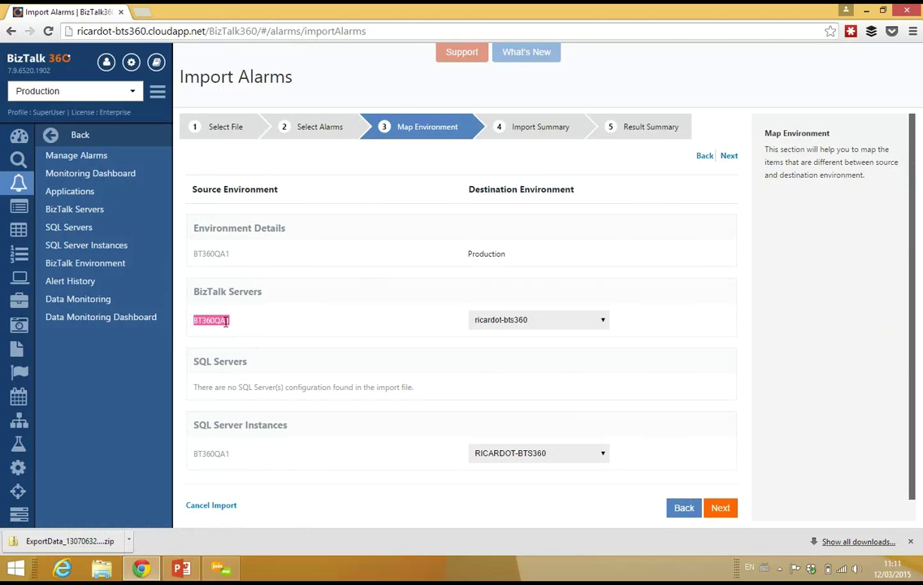
# Keep source BT360QA1 mapped to destination ricardot-bts360 and continue to the Import Summary
pyautogui.doubleClick(226, 453)
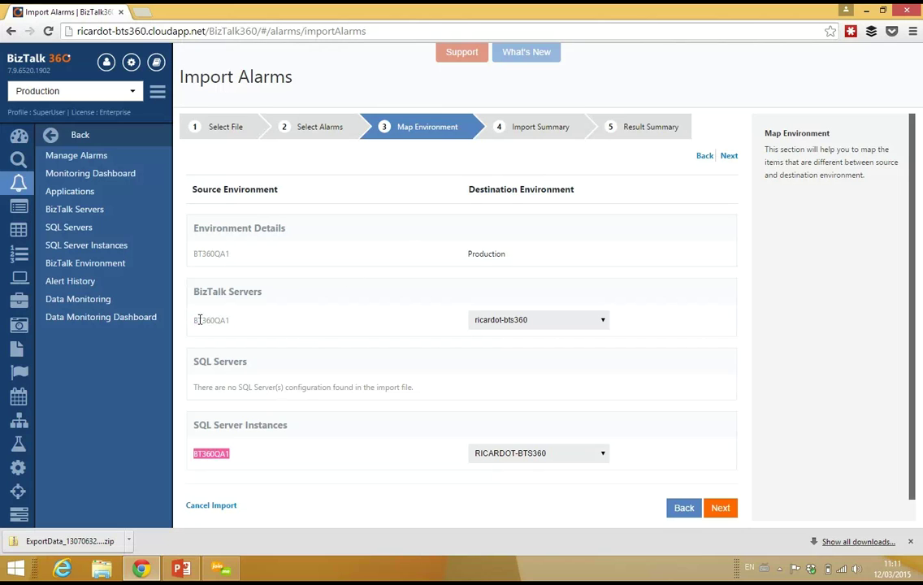
pyautogui.moveTo(194, 320); pyautogui.dragTo(218, 320)
pyautogui.click(260, 333)
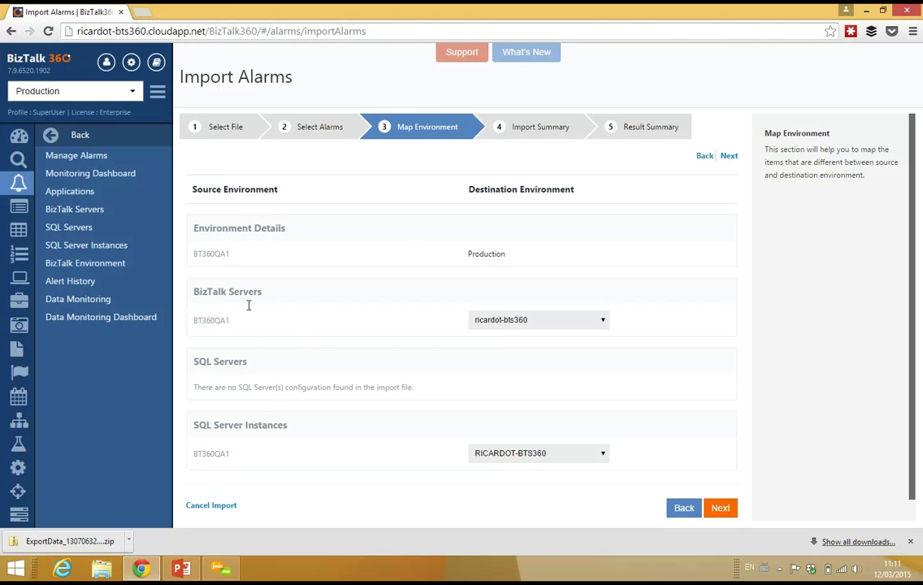
pyautogui.doubleClick(241, 322)
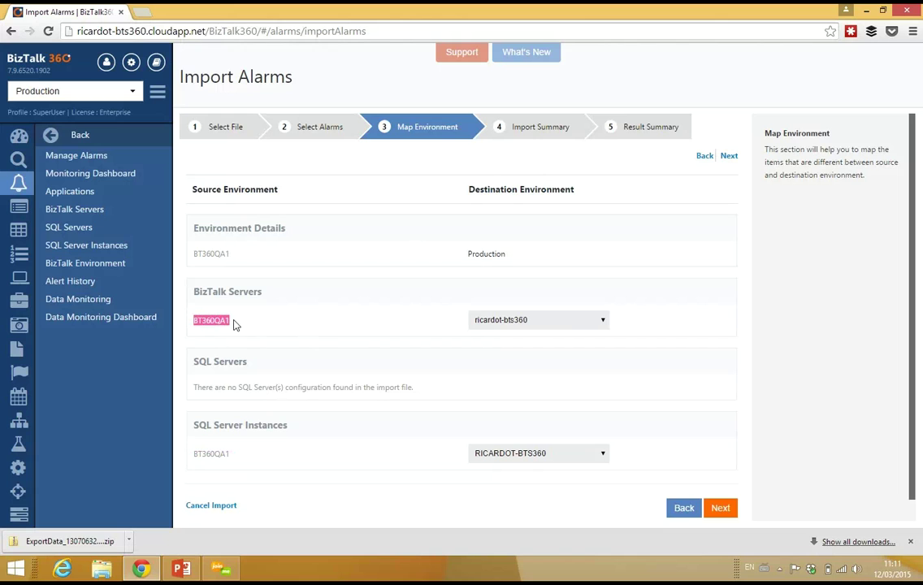
pyautogui.click(588, 324)
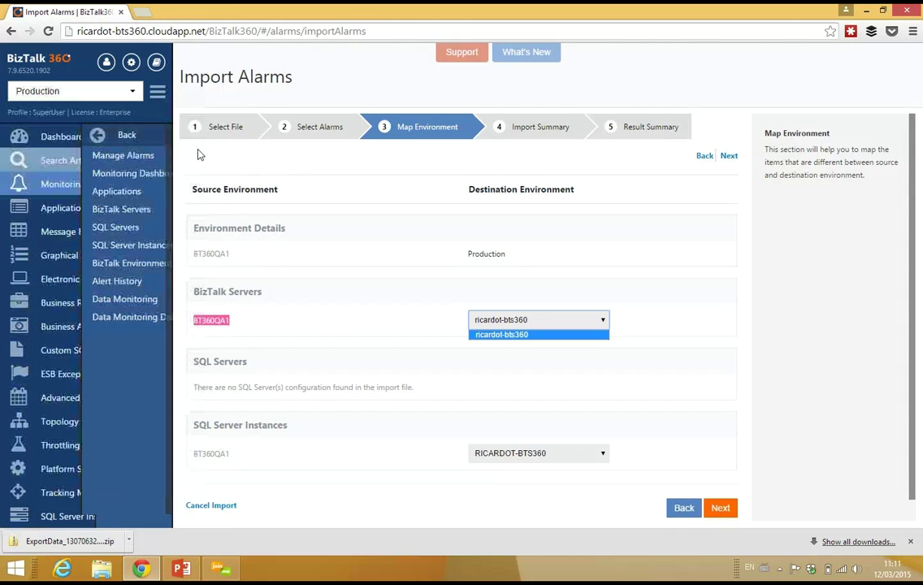
pyautogui.click(699, 322)
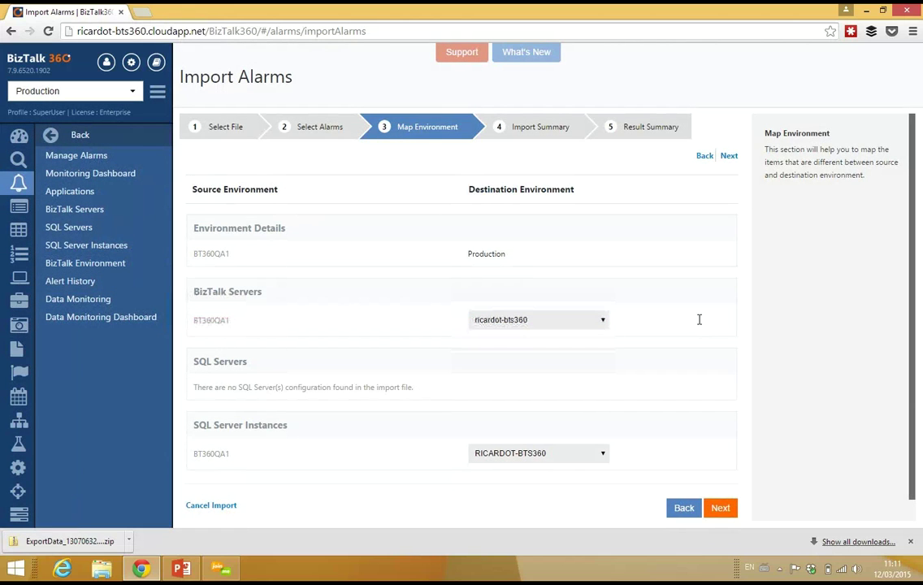
pyautogui.click(603, 322)
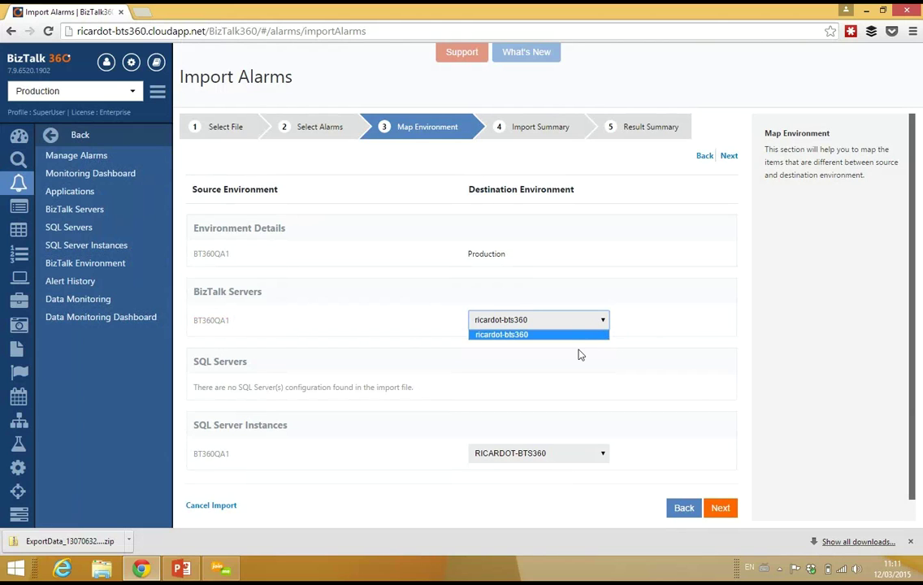
pyautogui.click(644, 322)
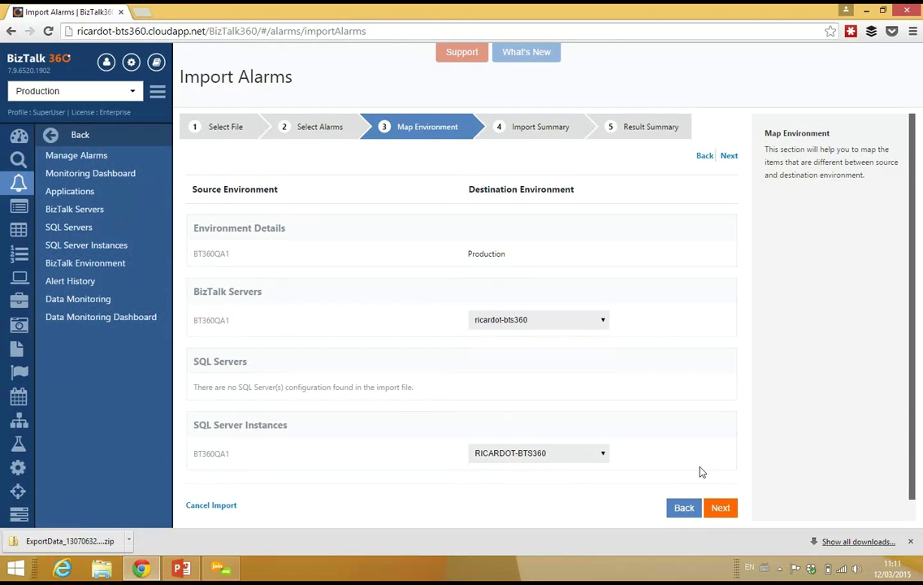
pyautogui.click(731, 157)
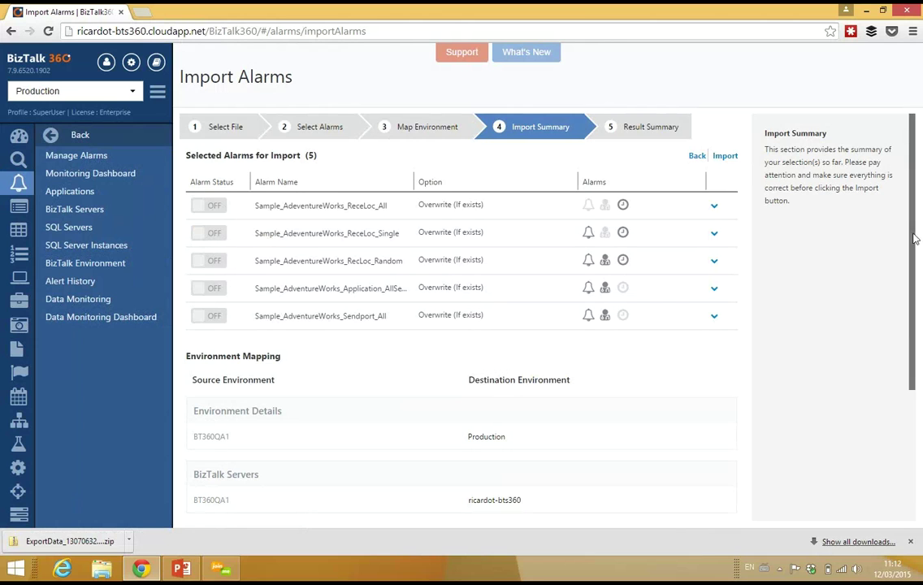
# Review the ReceLoc_All and fourth alarm details, then import all five alarms
pyautogui.scroll(-3, 676, 401)
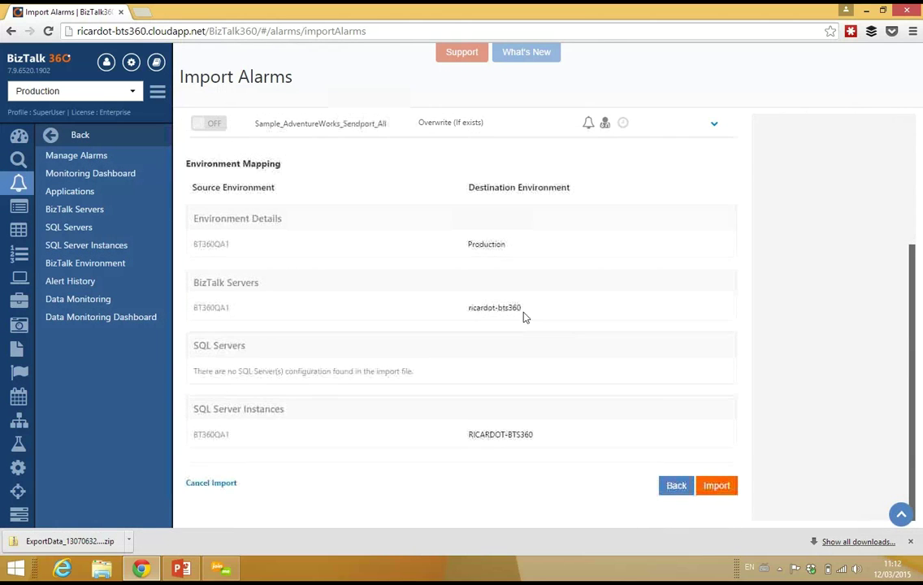
pyautogui.scroll(3, 912, 293)
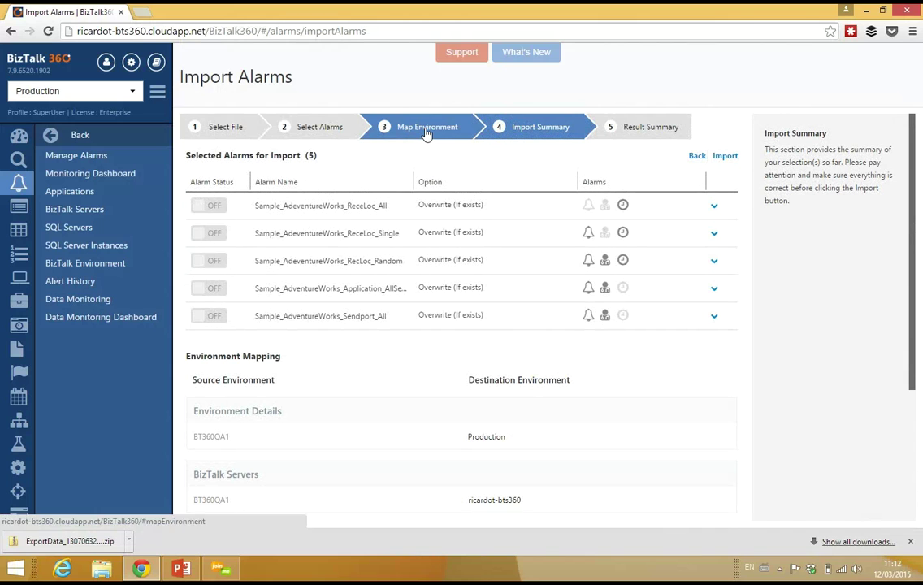
pyautogui.click(715, 208)
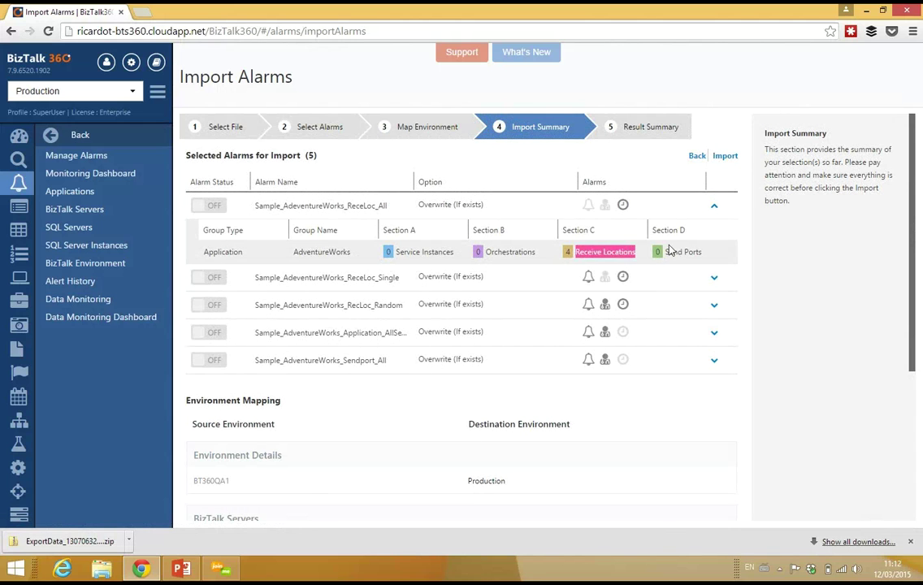
pyautogui.click(714, 205)
pyautogui.click(713, 289)
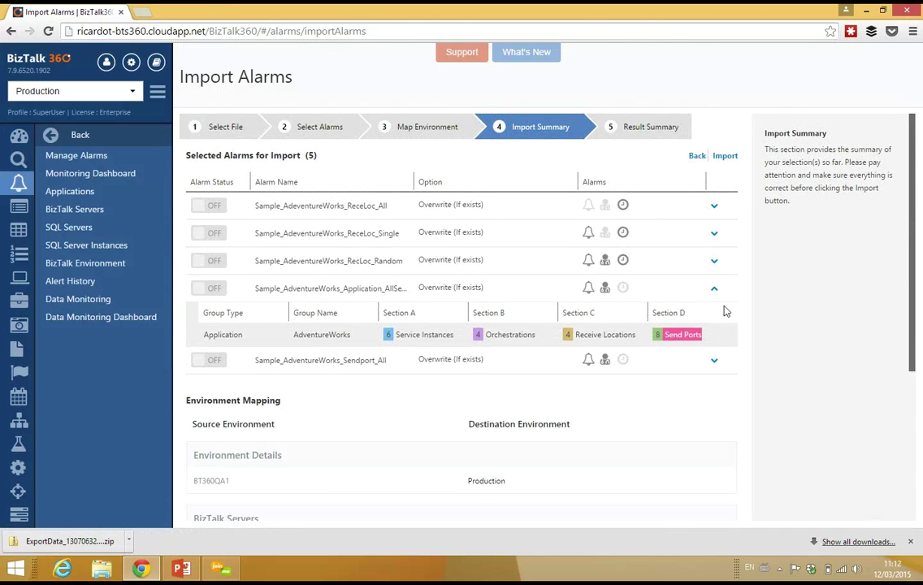
pyautogui.click(714, 289)
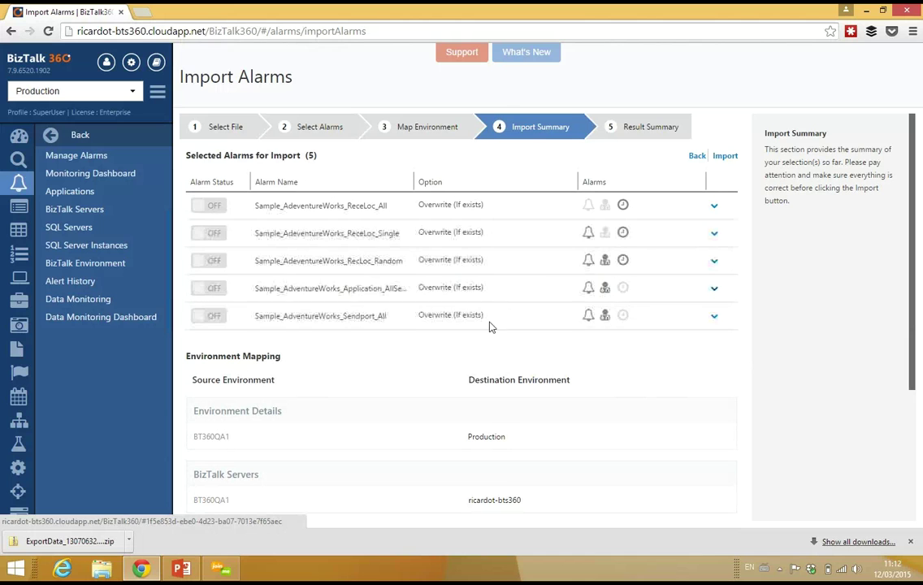
pyautogui.click(728, 157)
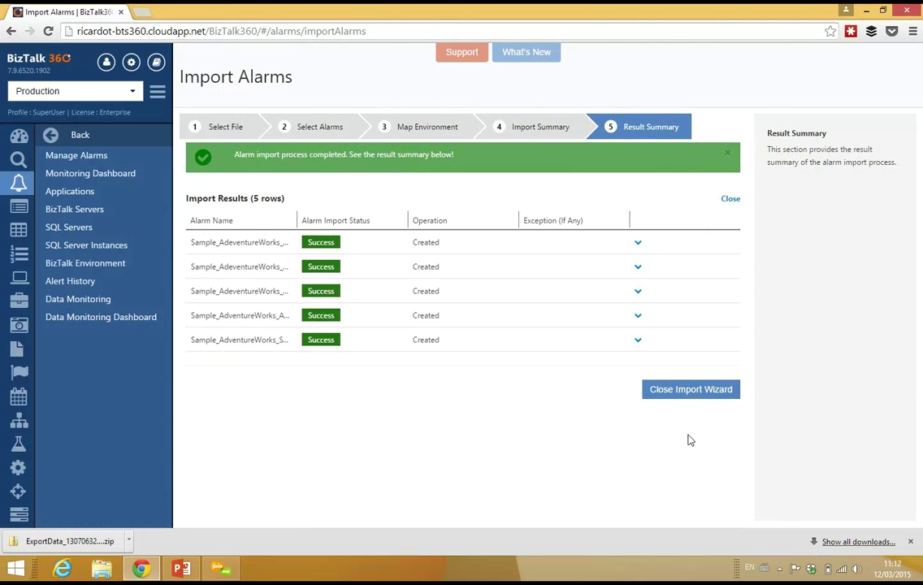
# Close the import wizard and return to Manage Alarms, now listing eight alarms
pyautogui.click(703, 391)
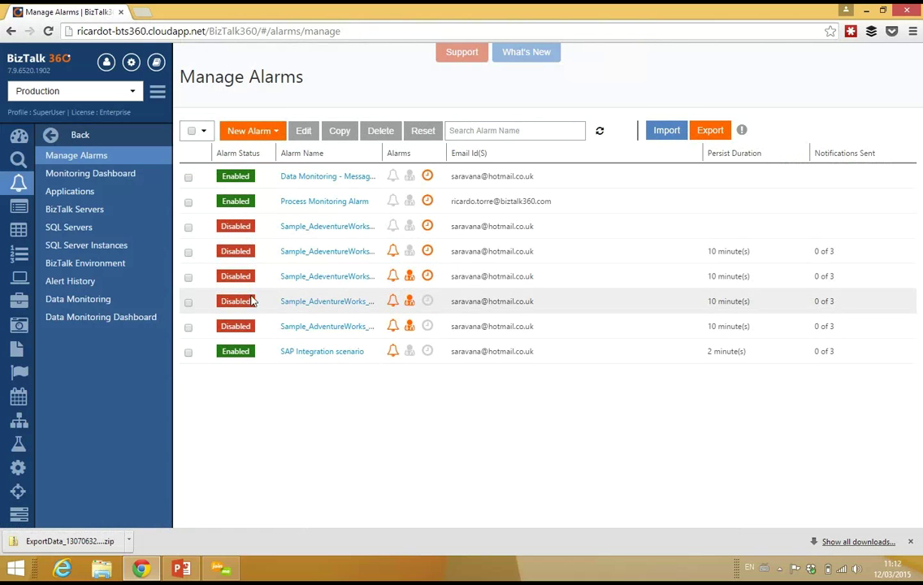
pyautogui.moveTo(460, 228); pyautogui.dragTo(577, 230)
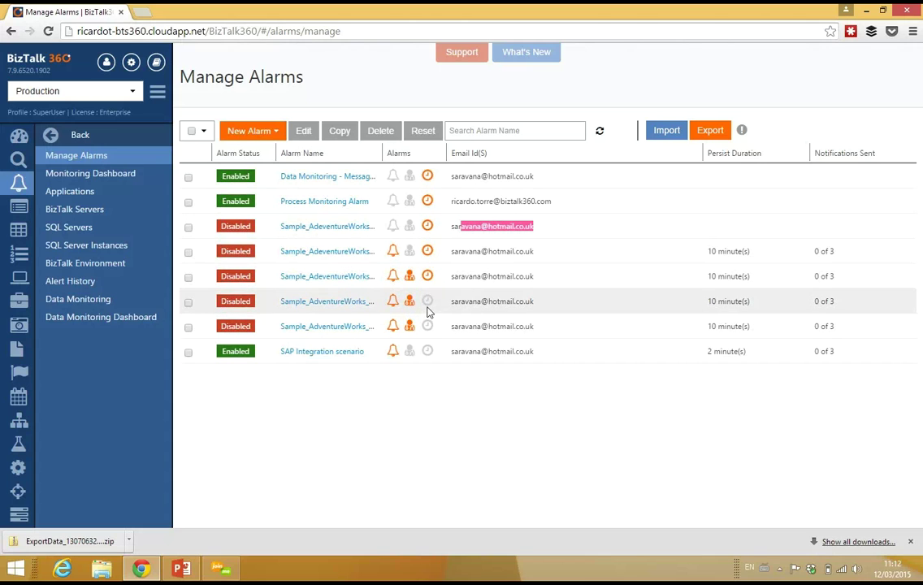
pyautogui.click(457, 451)
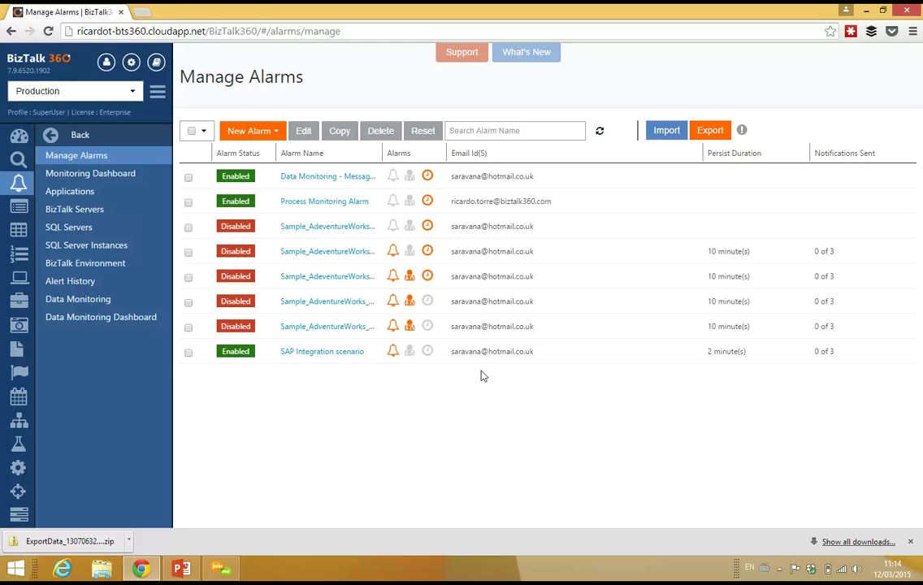
# Go to the Data Monitoring alarms page and start a new process monitoring schedule
pyautogui.click(85, 301)
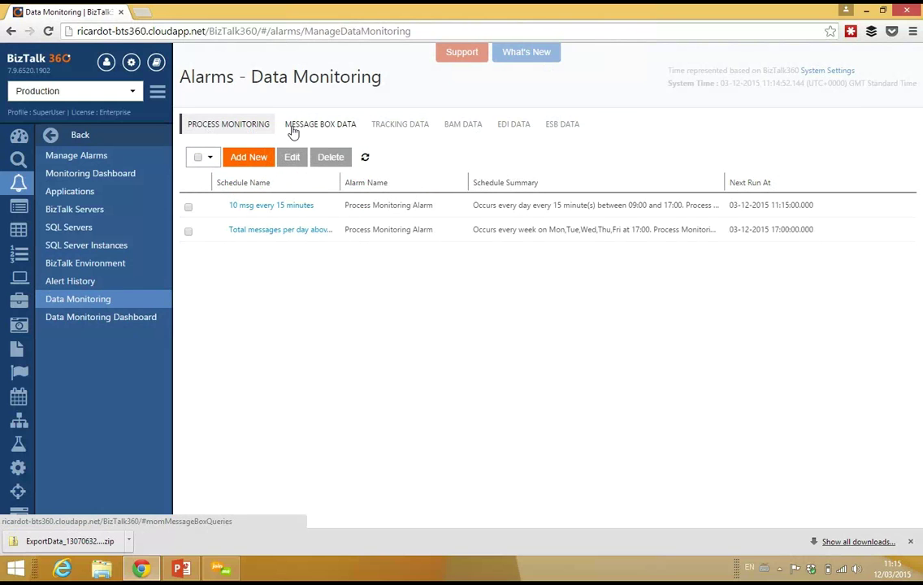
pyautogui.click(254, 160)
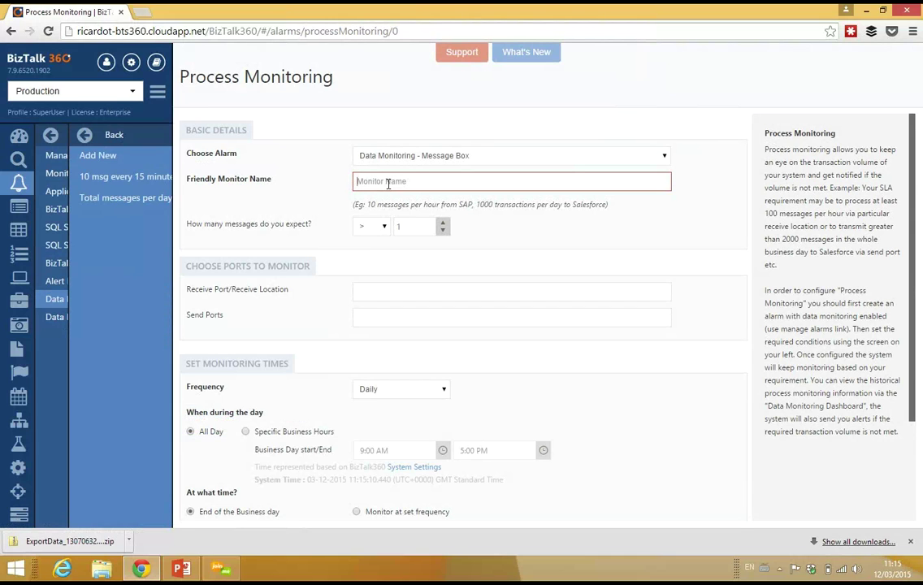
# Name the monitor 'Expecting 400 messages from SAP every 15 mins', expecting 400 messages on CreateWindowsADUserProd_Response
pyautogui.write('Expecting ')
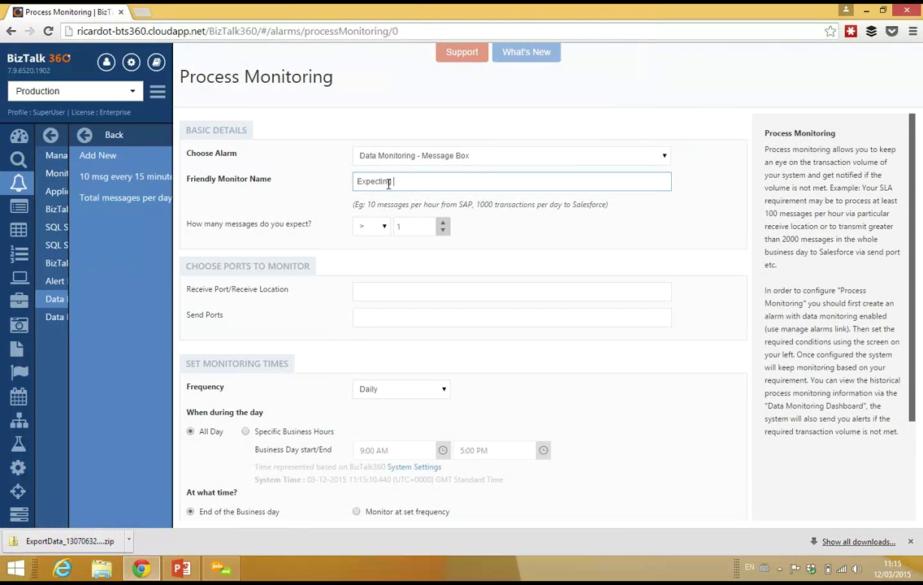
pyautogui.write('400 messages from SAP every 15 m')
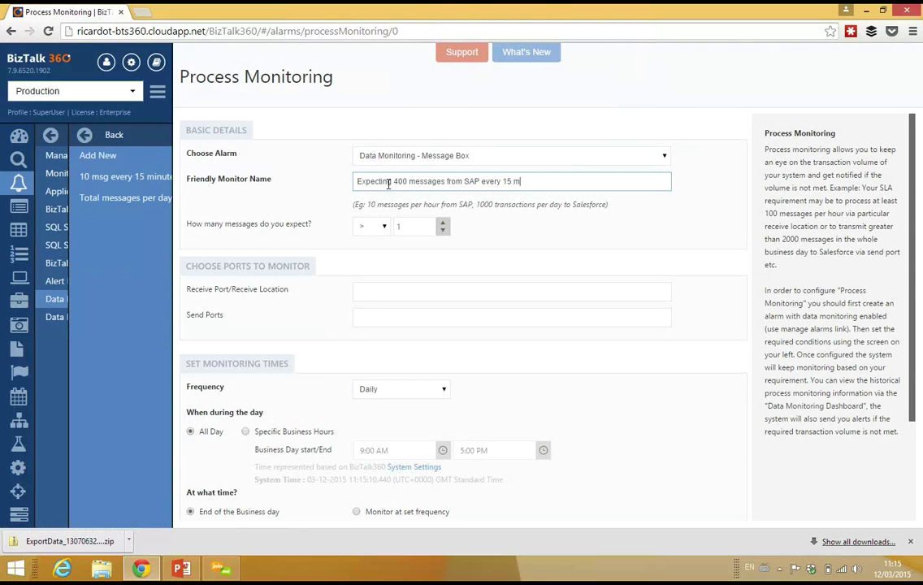
pyautogui.write('ins')
pyautogui.click(415, 228)
pyautogui.write('400')
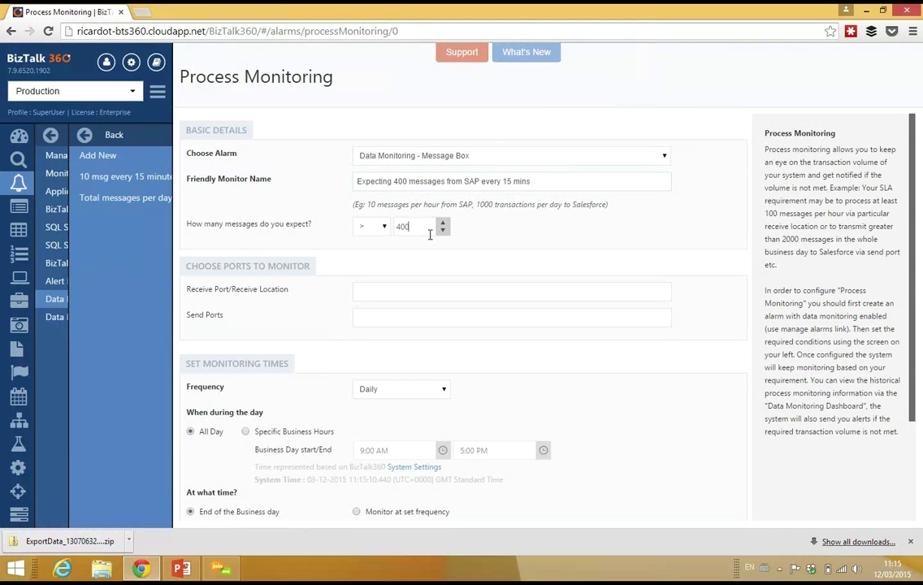
pyautogui.click(436, 294)
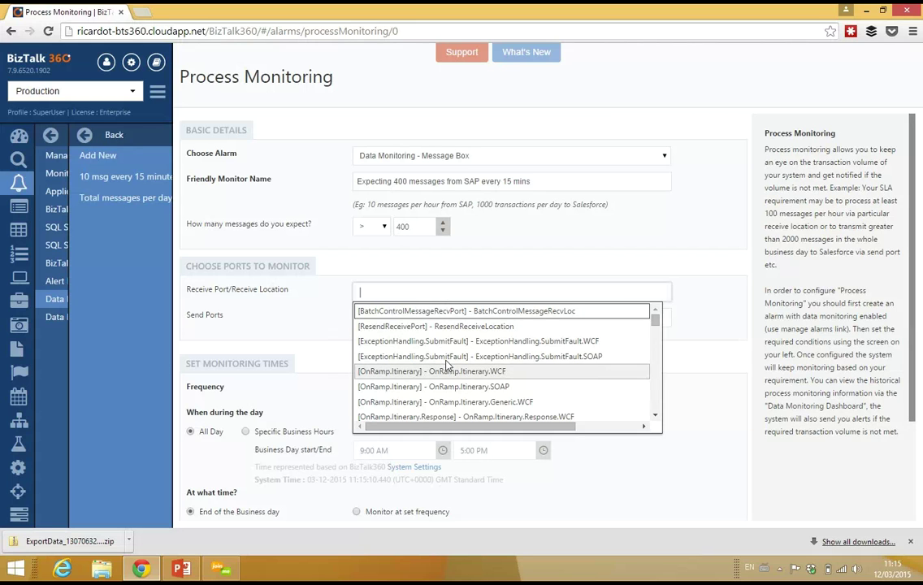
pyautogui.scroll(-5, 655, 329)
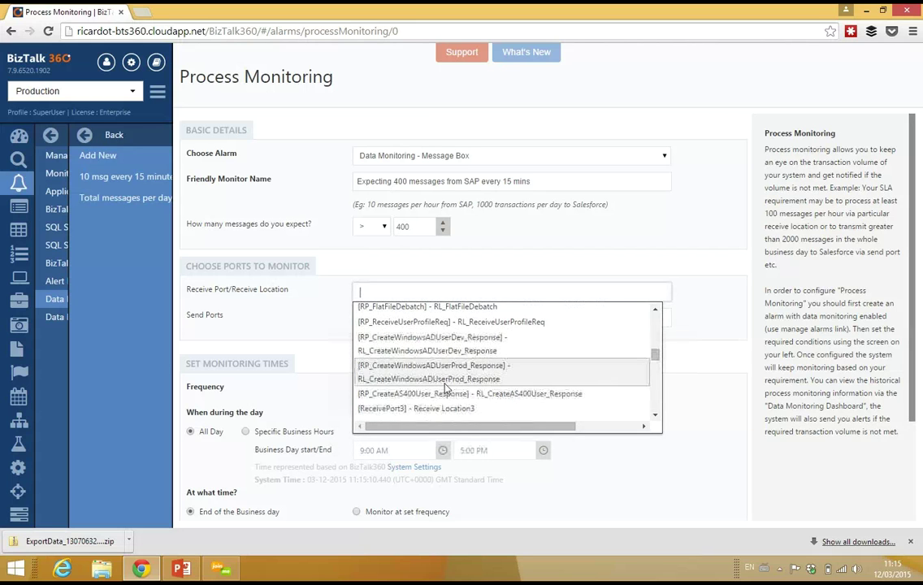
pyautogui.click(385, 374)
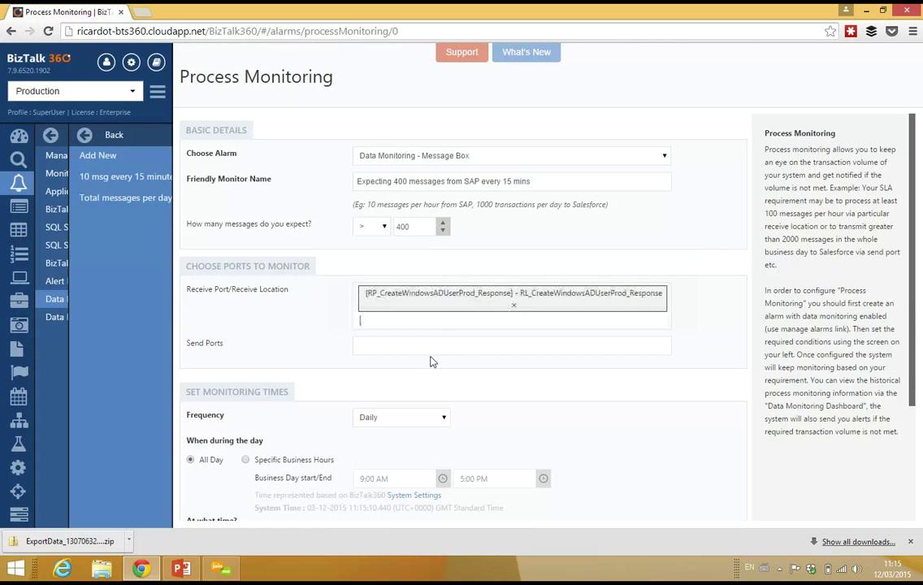
pyautogui.scroll(-2, 913, 287)
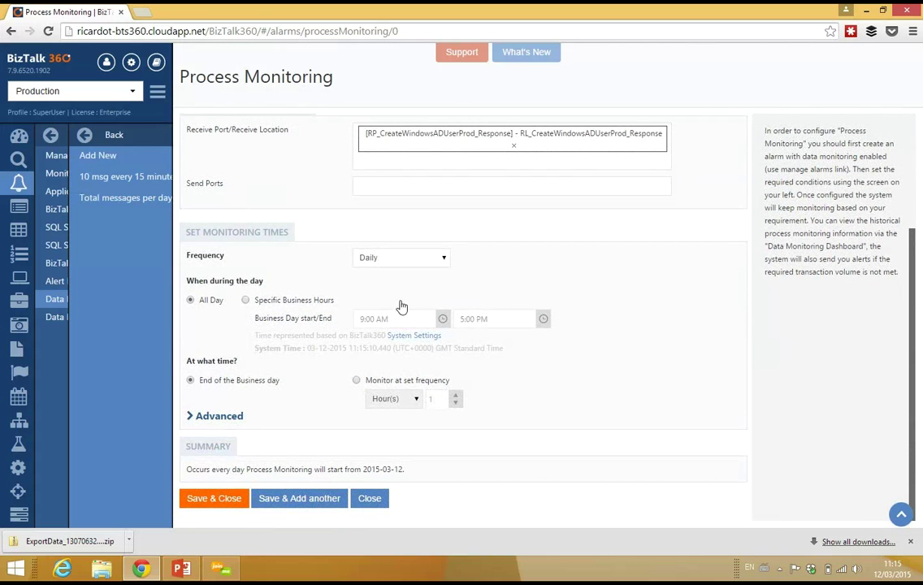
# Monitor at a set frequency in minutes, briefly trying Weekly with Wed before reverting to Daily
pyautogui.click(356, 379)
pyautogui.click(394, 398)
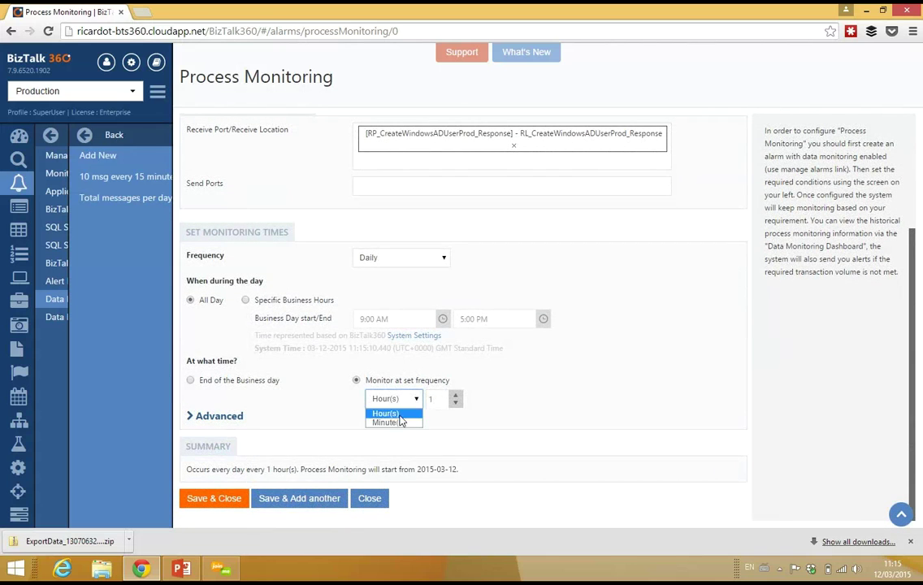
pyautogui.click(388, 421)
pyautogui.click(393, 261)
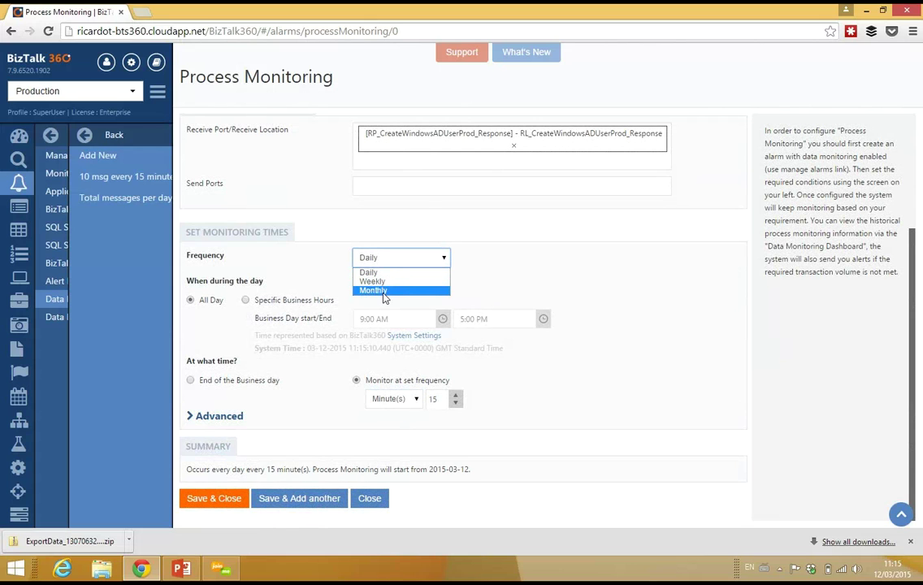
pyautogui.click(381, 282)
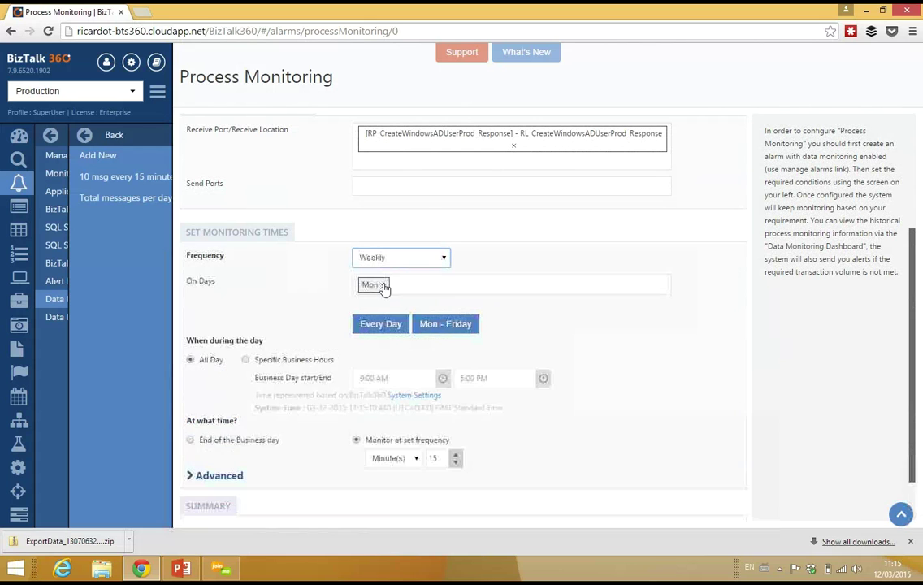
pyautogui.click(471, 289)
pyautogui.click(475, 334)
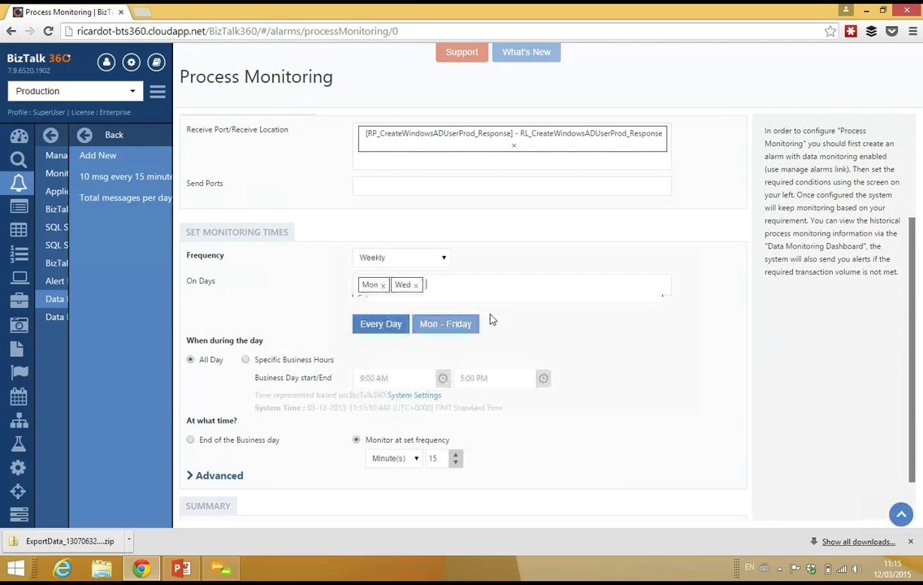
pyautogui.click(438, 259)
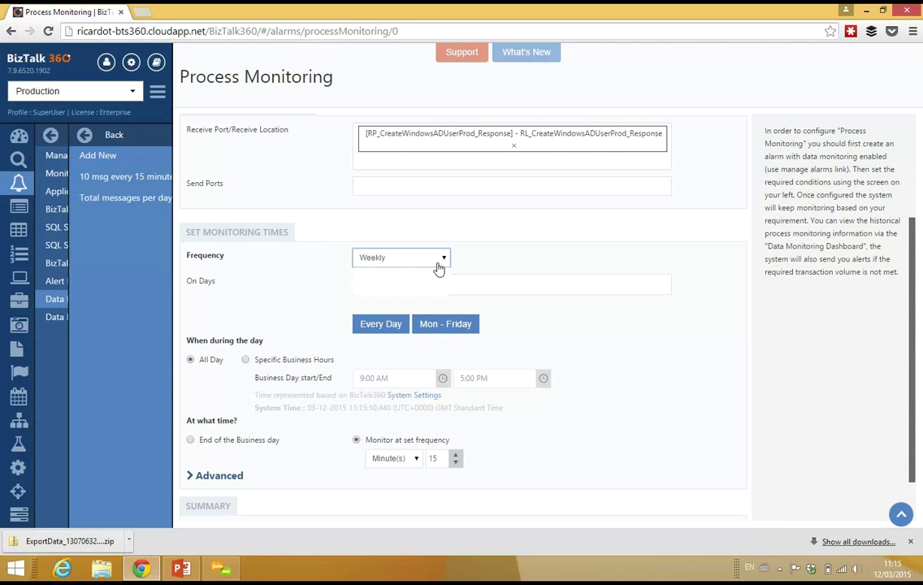
pyautogui.click(418, 274)
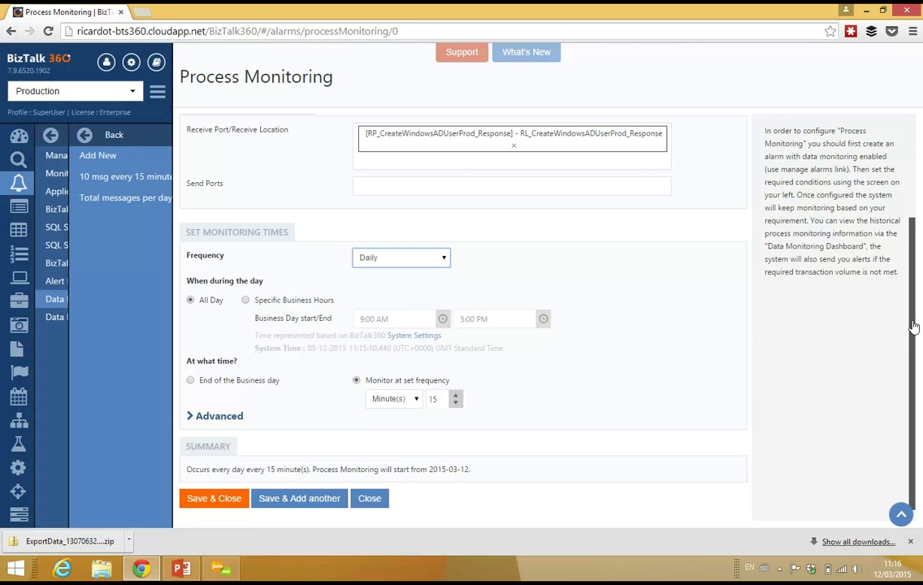
# Review the daily 15-minute monitor settings and save and close it
pyautogui.scroll(1, 911, 257)
pyautogui.moveTo(911, 256); pyautogui.dragTo(914, 185)
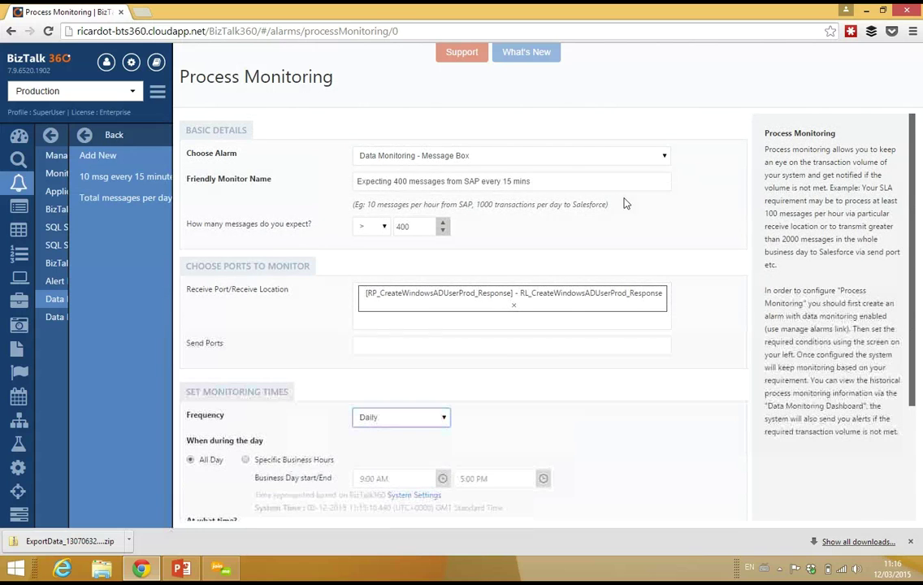
pyautogui.moveTo(398, 182); pyautogui.dragTo(419, 181)
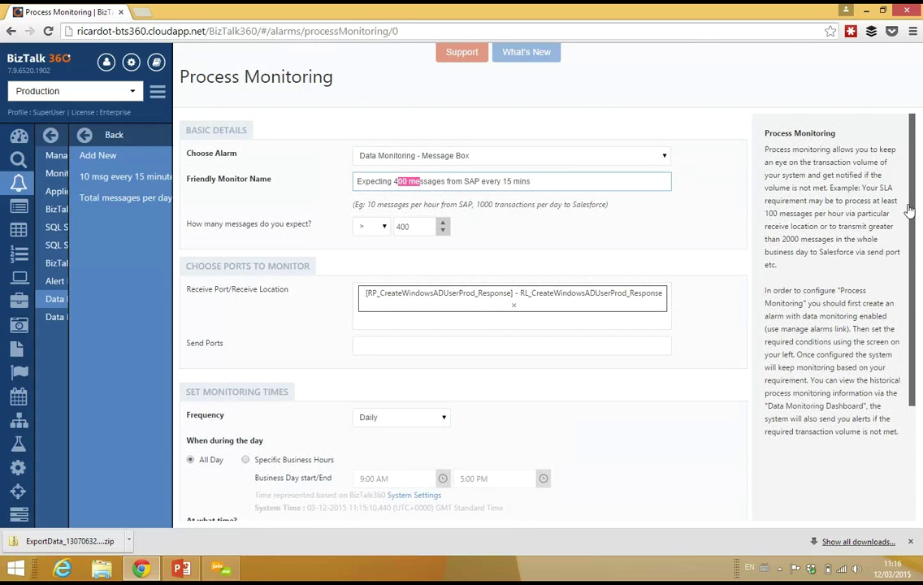
pyautogui.scroll(-3, 912, 281)
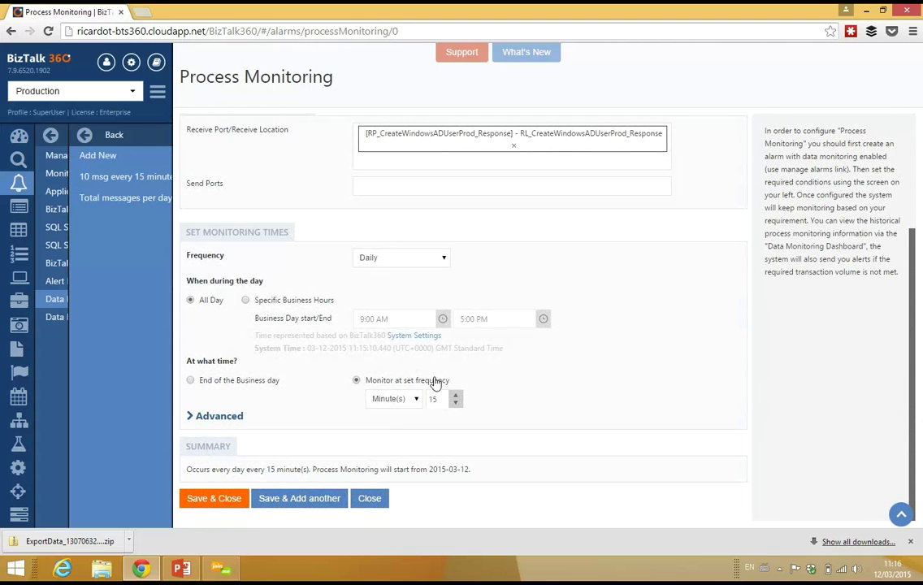
pyautogui.click(218, 501)
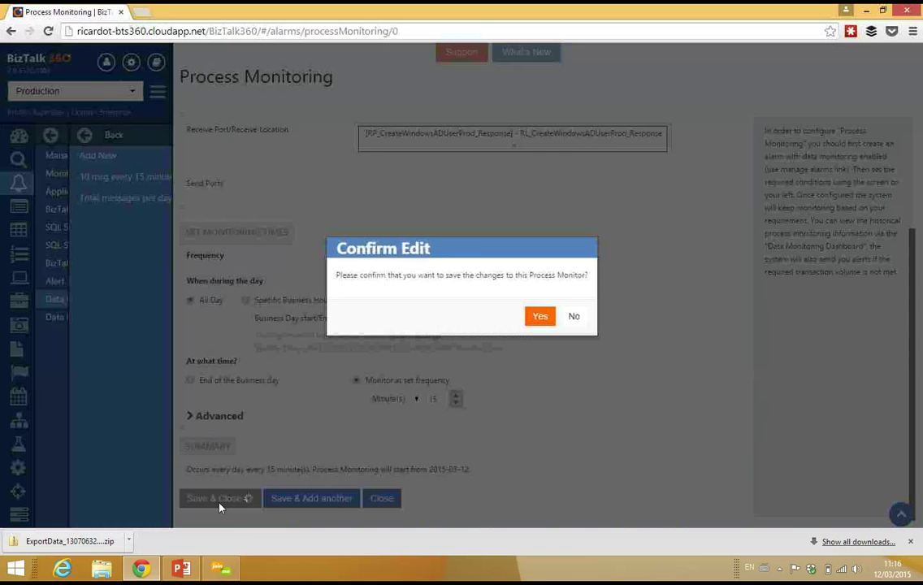
# Confirm saving the process monitor, then start a new monitor under Message Box Data
pyautogui.click(544, 319)
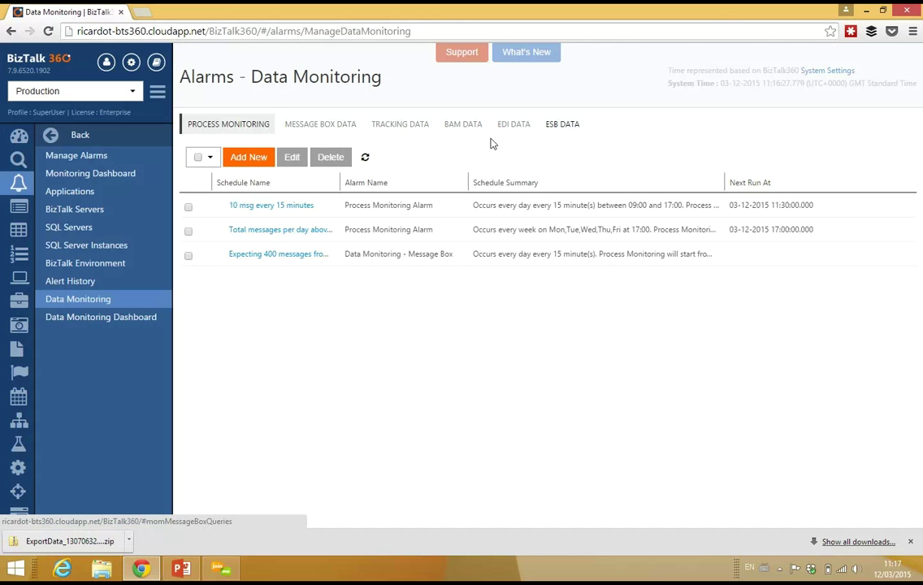
pyautogui.click(324, 127)
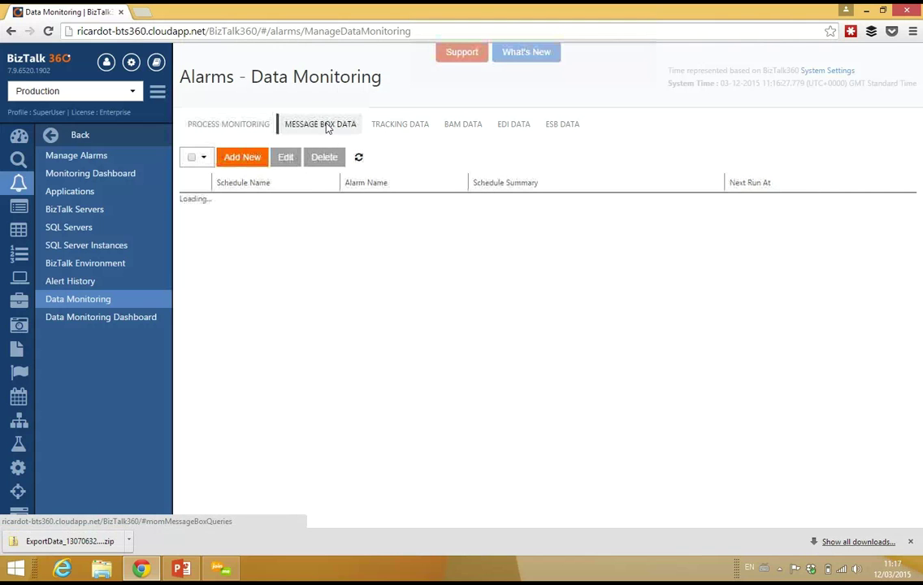
pyautogui.click(253, 159)
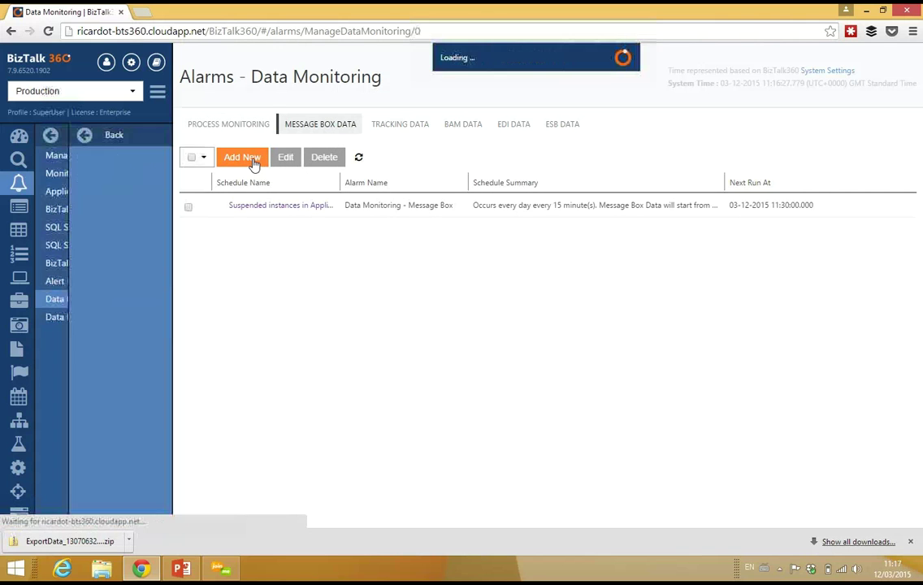
# Enter the friendly name 'Watch our for suspended messages in application xxxx and terminate them every 15 mins'
pyautogui.click(391, 181)
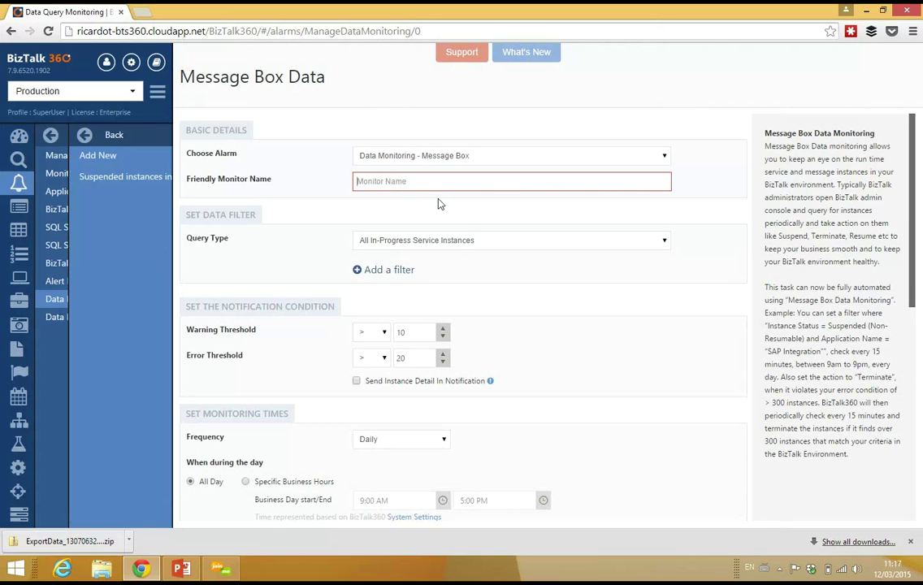
pyautogui.write('Watchout')
pyautogui.press('BackSpace')
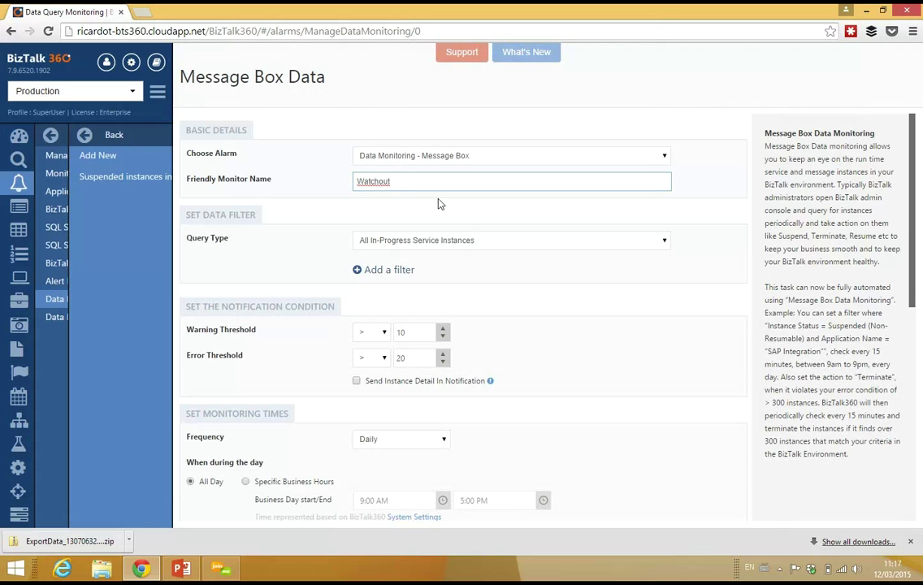
pyautogui.press('BackSpace')
pyautogui.press('BackSpace')
pyautogui.press('BackSpace')
pyautogui.write('our for suspended mes')
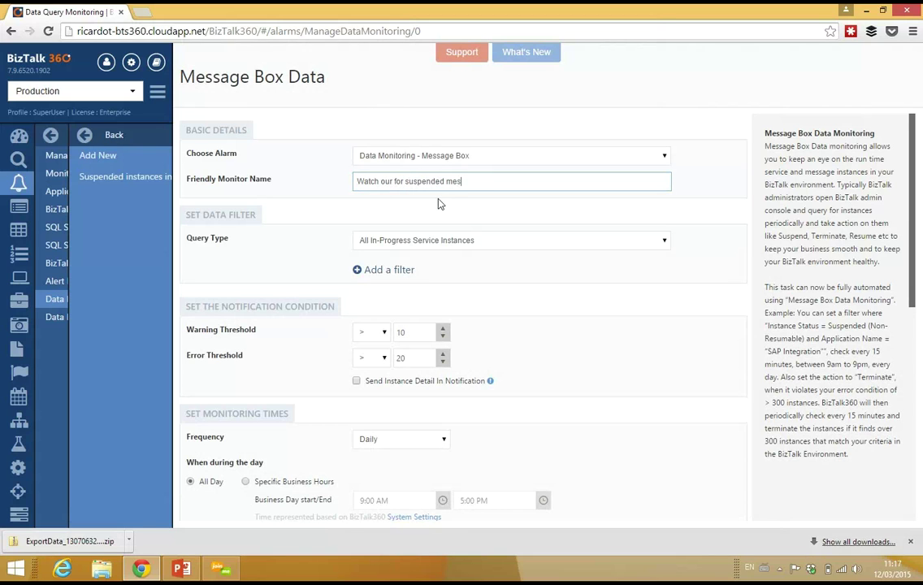
pyautogui.write('sages in application xxxx and terminate ')
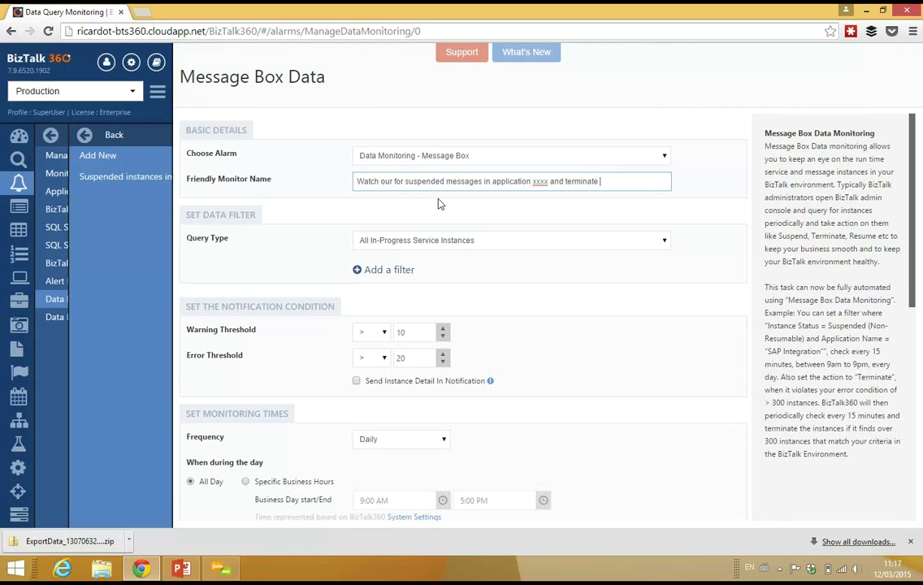
pyautogui.write('them avery 15 mins')
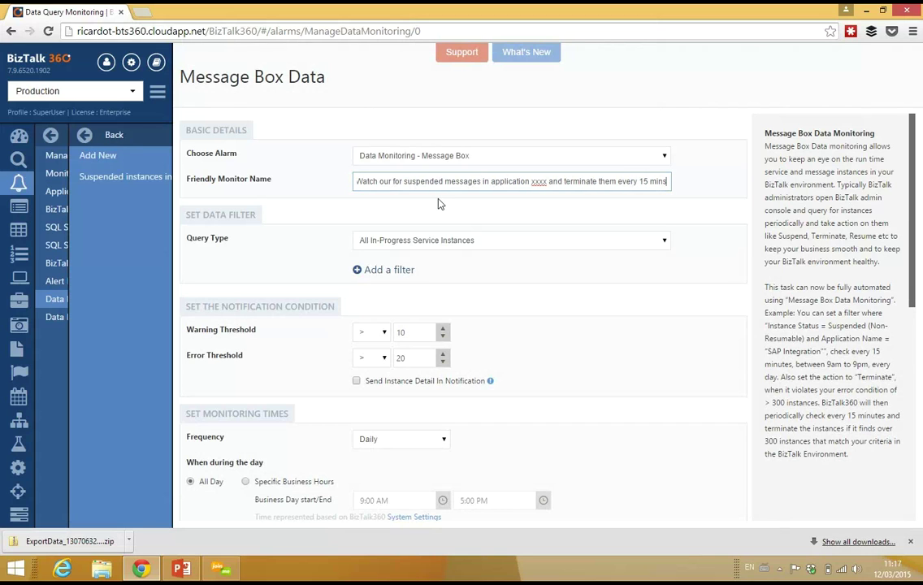
pyautogui.moveTo(368, 181); pyautogui.dragTo(704, 205)
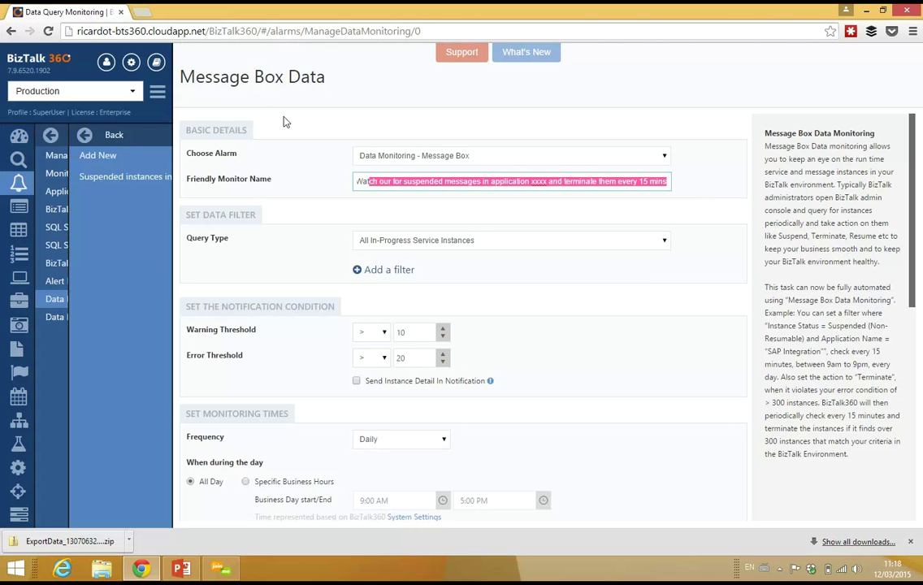
# Query Suspended Service Instances filtered on Application Name BTS2013003_PostPurchaseOrder
pyautogui.click(421, 249)
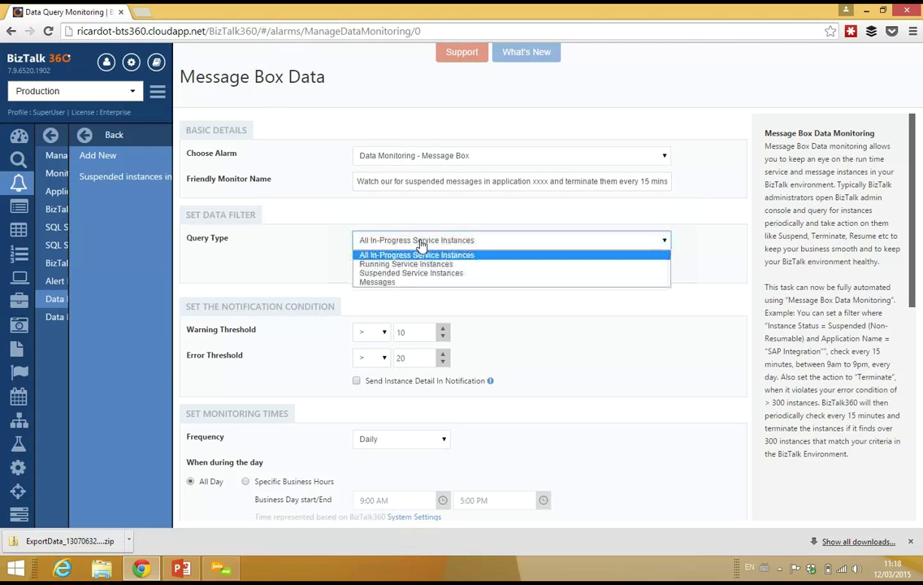
pyautogui.click(399, 271)
pyautogui.click(390, 270)
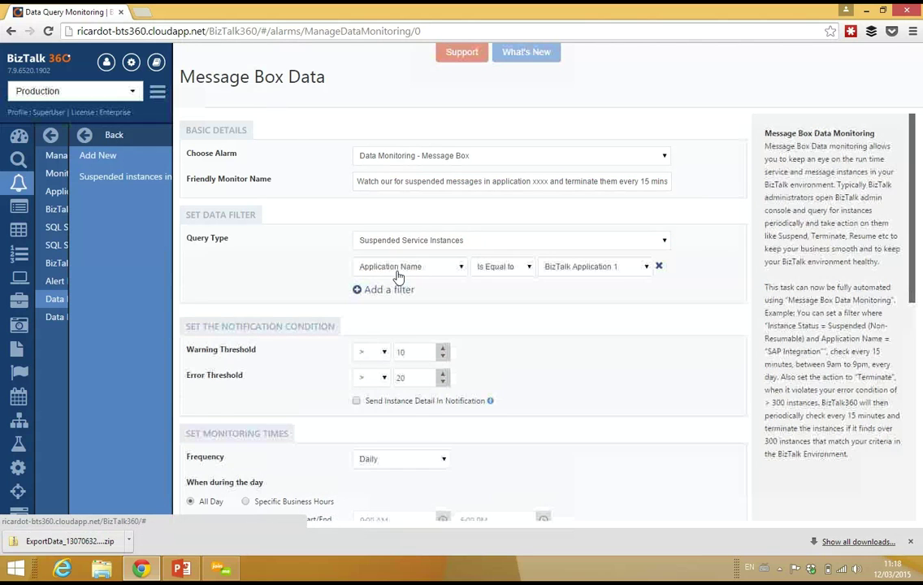
pyautogui.click(459, 270)
pyautogui.click(458, 272)
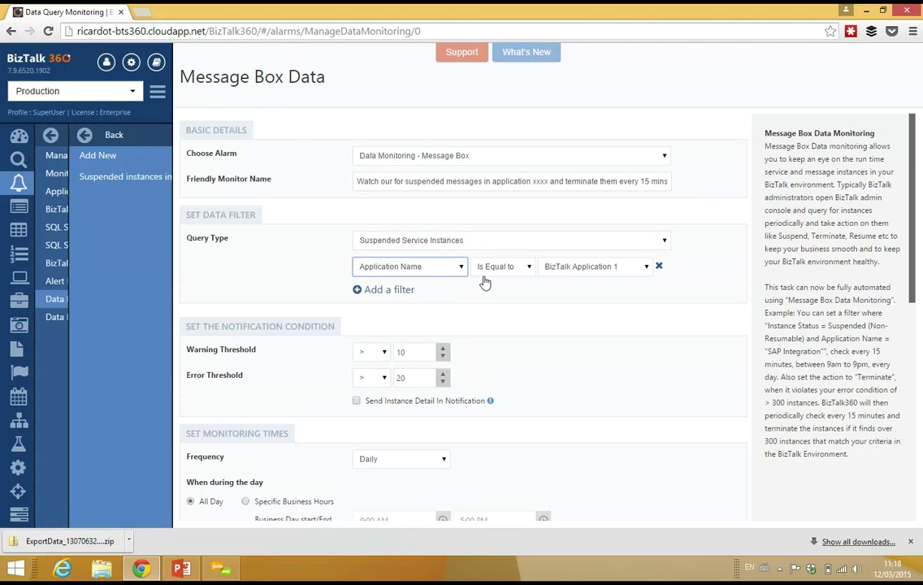
pyautogui.click(552, 268)
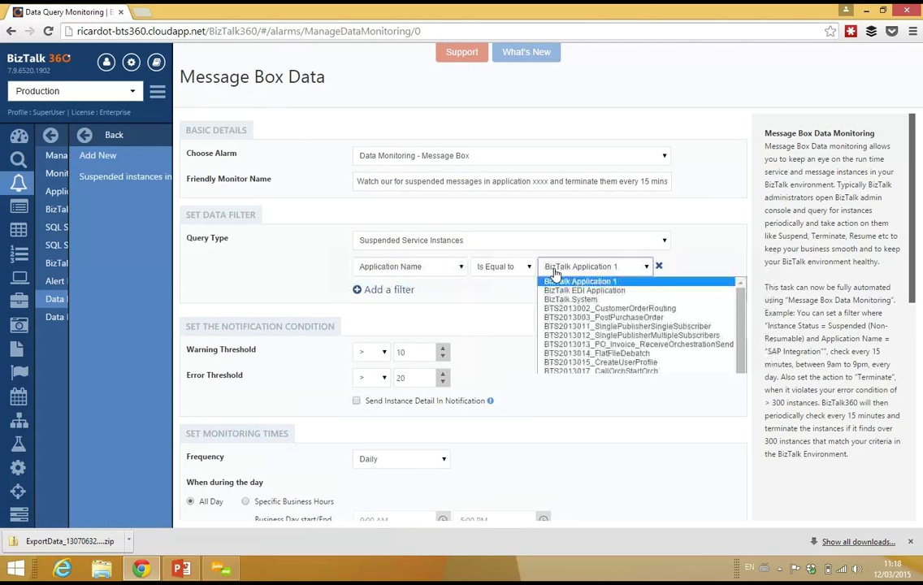
pyautogui.click(628, 319)
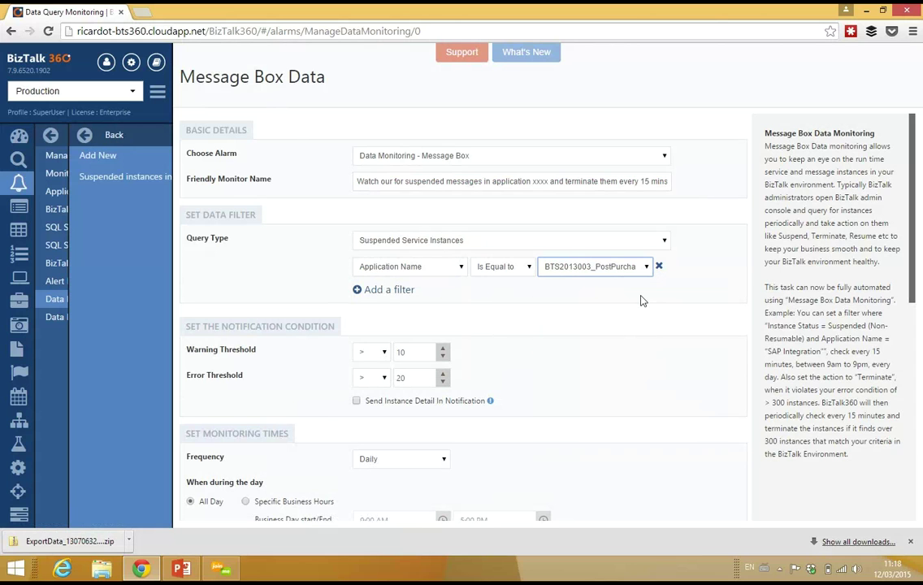
# Add an Instance Status filter for Suspended (Non-Resumable)
pyautogui.click(389, 290)
pyautogui.click(414, 289)
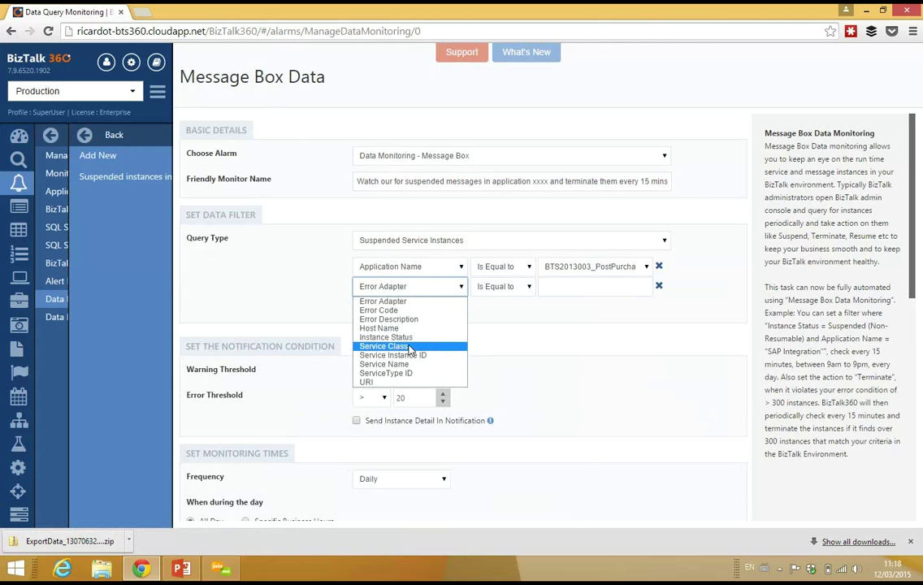
pyautogui.click(391, 338)
pyautogui.click(570, 293)
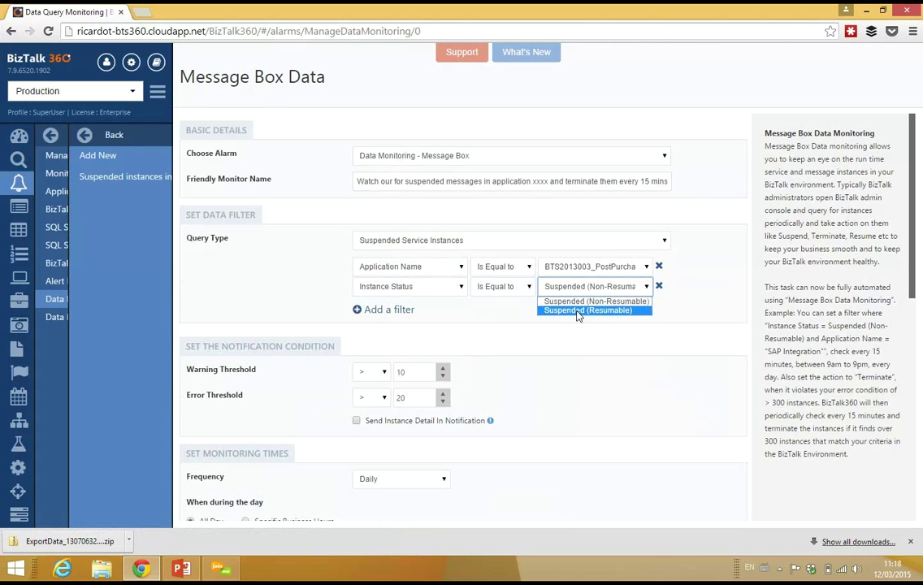
pyautogui.click(592, 299)
# Add a third filter requiring Error Description to contain PO8768
pyautogui.click(412, 310)
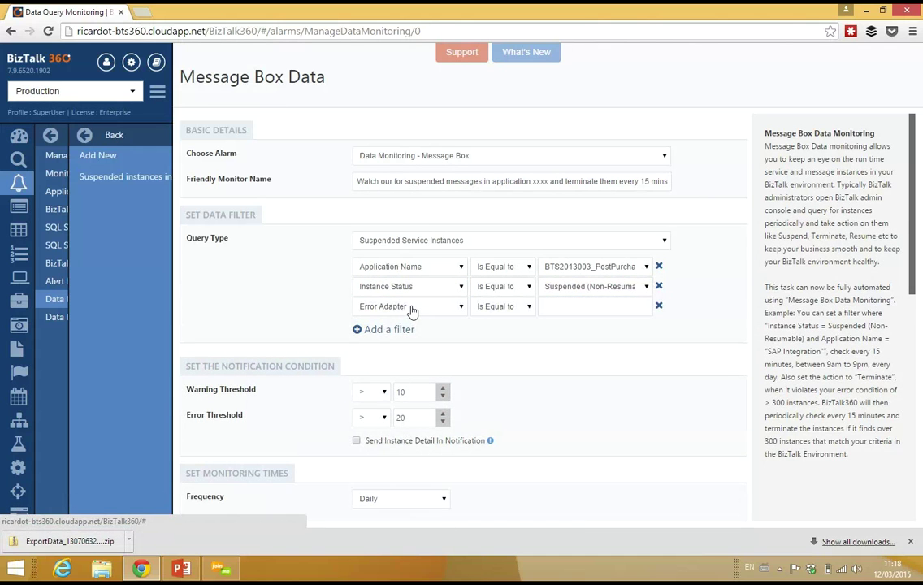
pyautogui.click(412, 308)
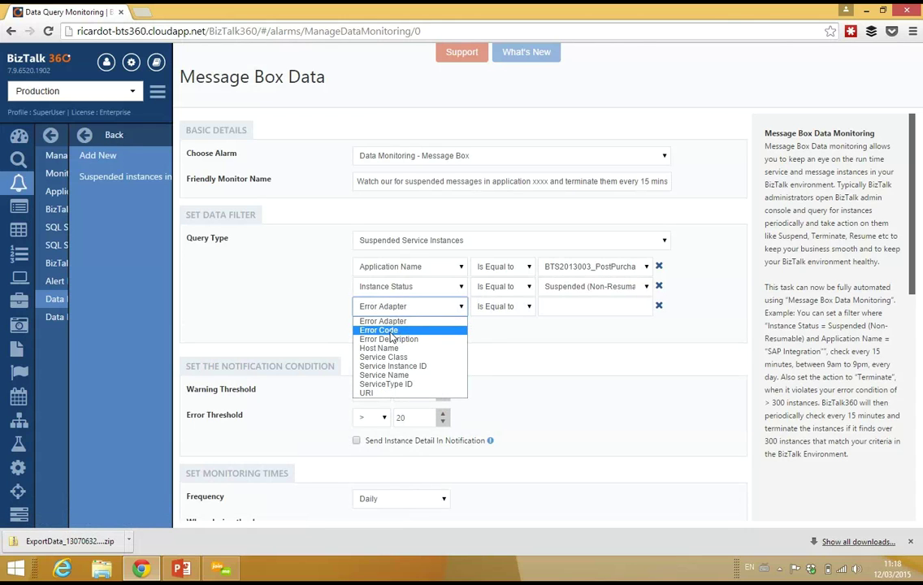
pyautogui.click(391, 332)
pyautogui.click(489, 308)
pyautogui.click(494, 321)
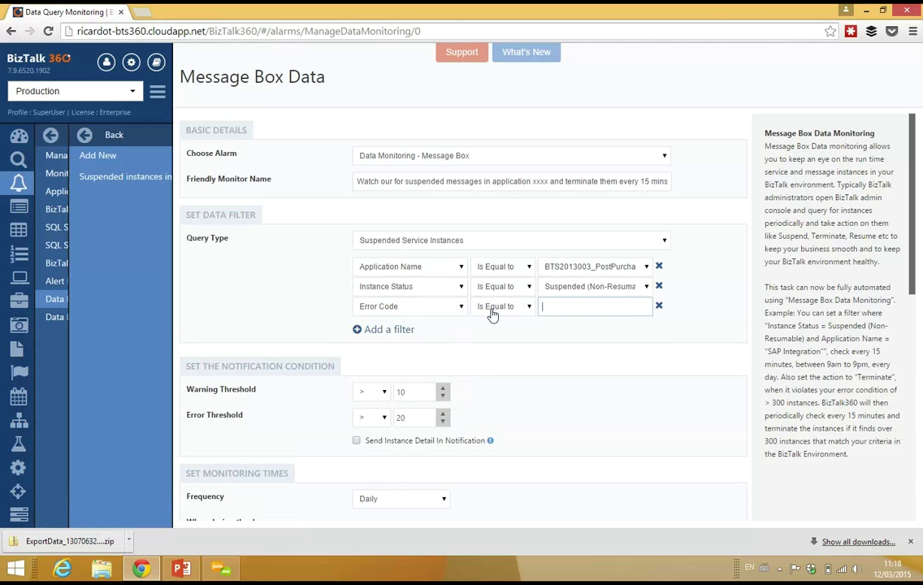
pyautogui.click(439, 309)
pyautogui.click(419, 338)
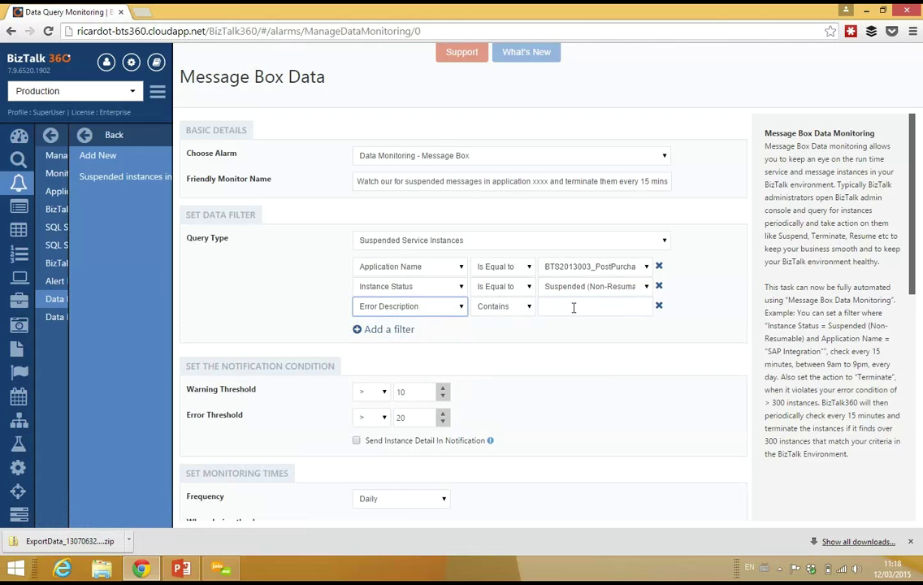
pyautogui.click(574, 306)
pyautogui.write('P')
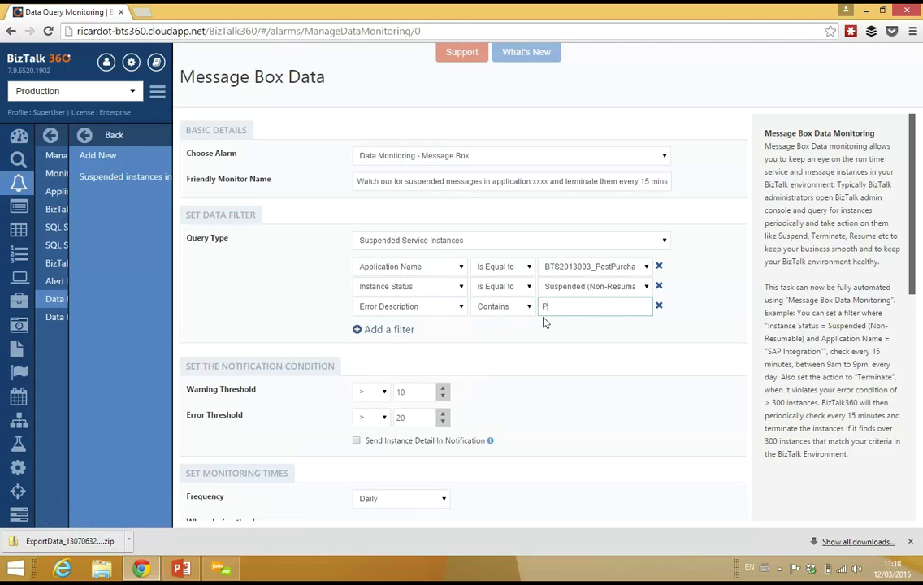
pyautogui.write('O8768')
pyautogui.click(379, 268)
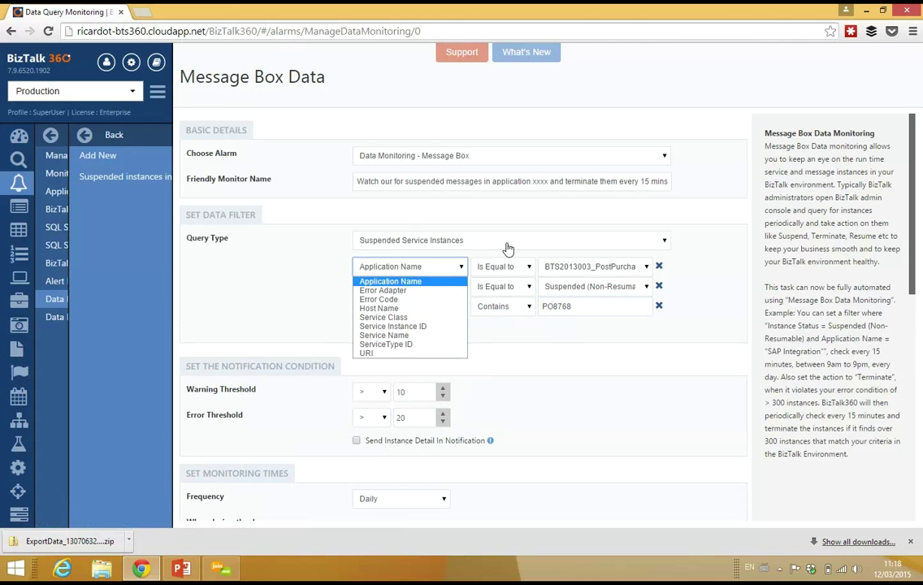
pyautogui.click(726, 258)
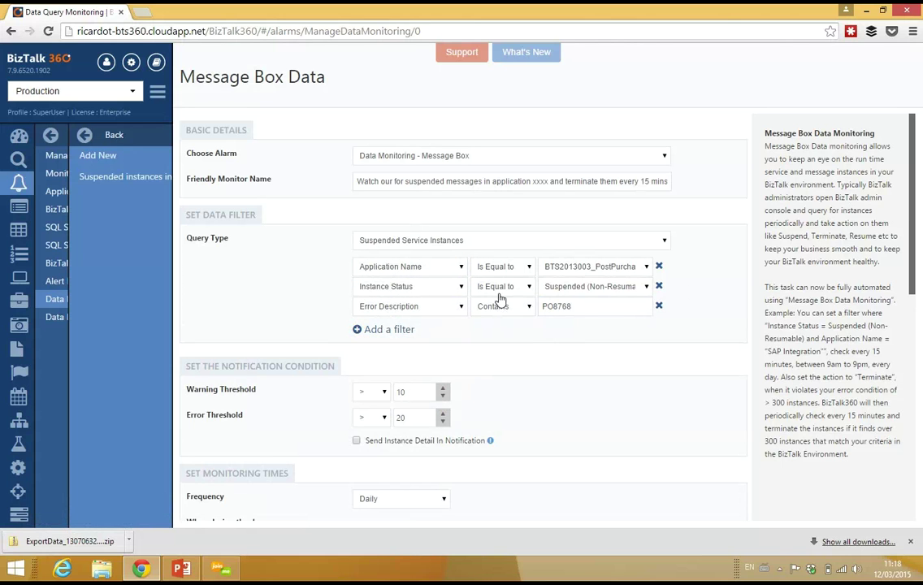
pyautogui.click(498, 328)
# Raise the Message Box monitor's error threshold from 20 to 200
pyautogui.scroll(-2, 911, 272)
pyautogui.scroll(-2, 912, 272)
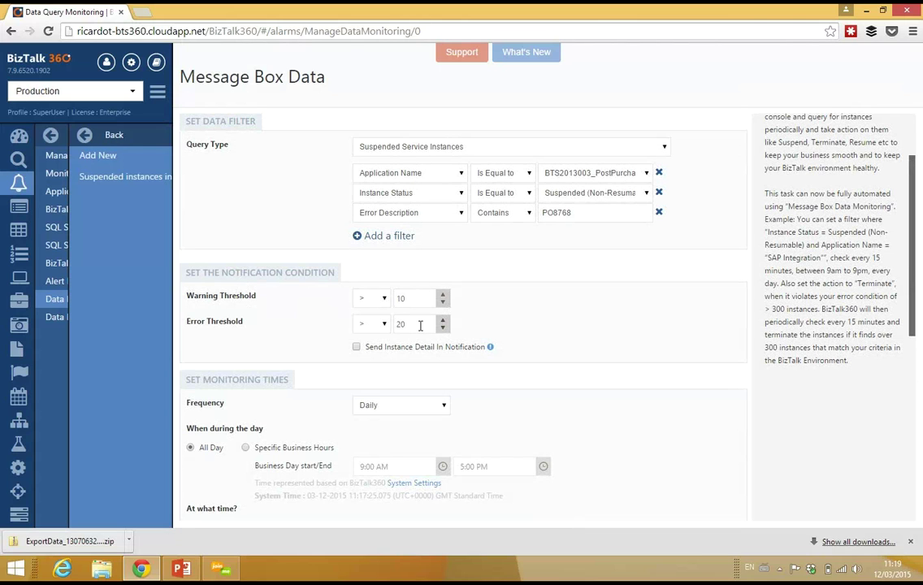
pyautogui.click(419, 324)
pyautogui.write('0')
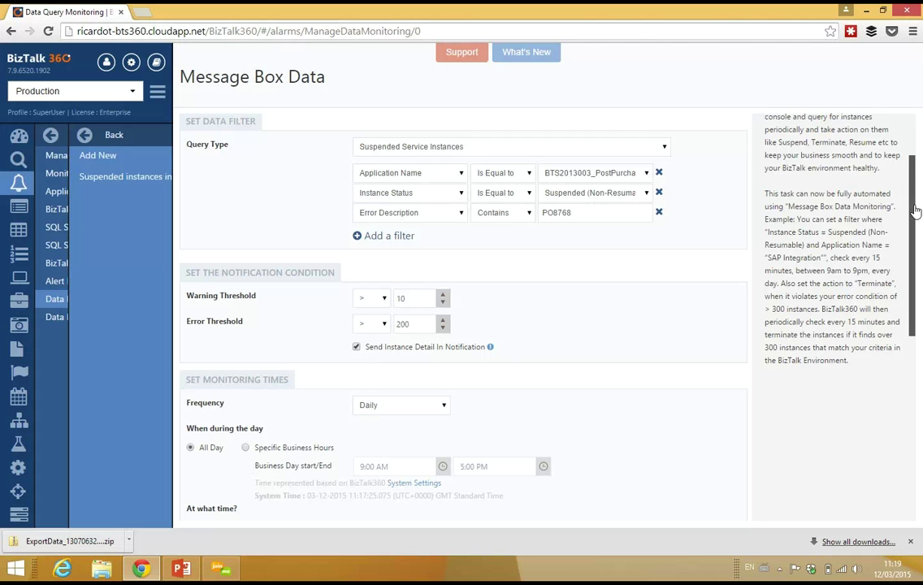
pyautogui.moveTo(913, 229); pyautogui.dragTo(915, 289)
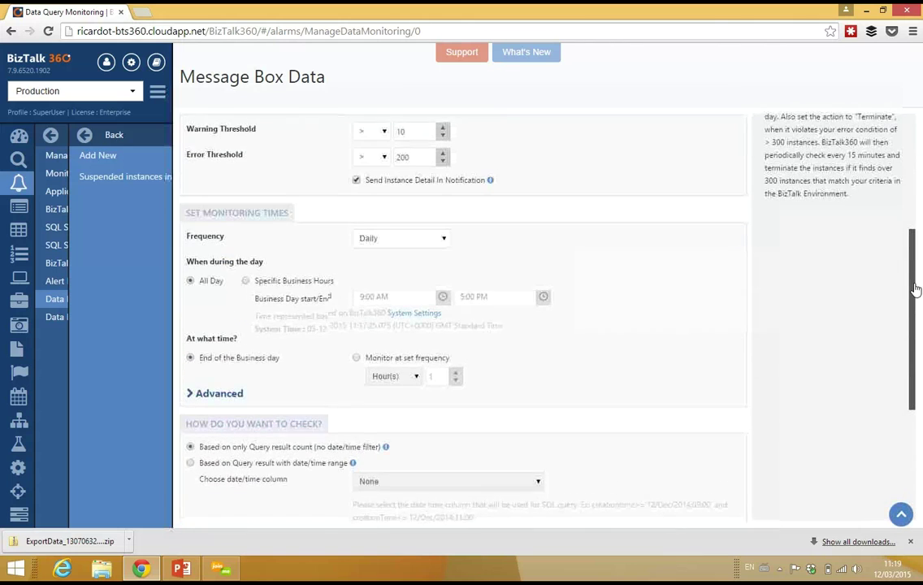
# Make the Message Box alarm check every 15 minutes instead of at end of day
pyautogui.click(357, 363)
pyautogui.click(391, 381)
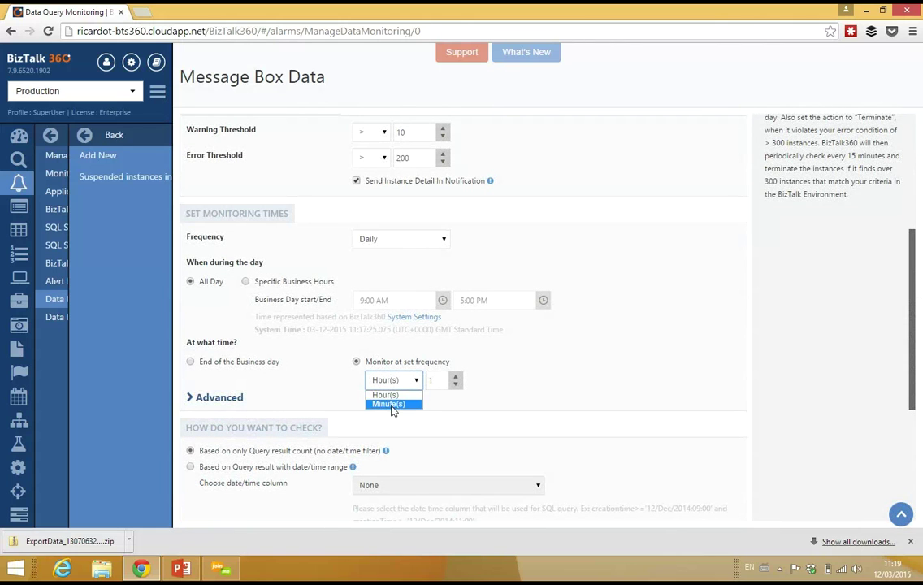
pyautogui.click(392, 406)
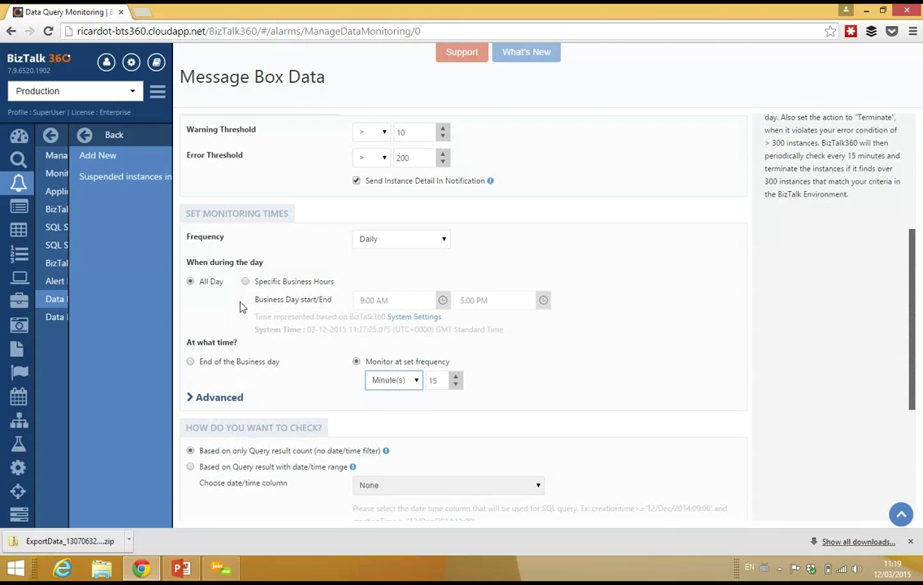
pyautogui.moveTo(916, 305); pyautogui.dragTo(902, 480)
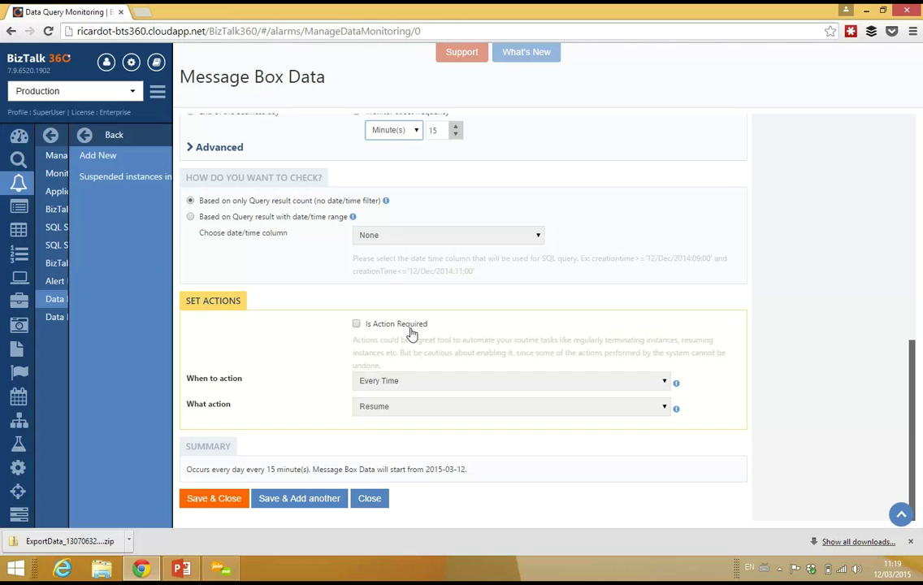
# Have the alarm terminate matching instances On Error Condition, and save it
pyautogui.click(357, 324)
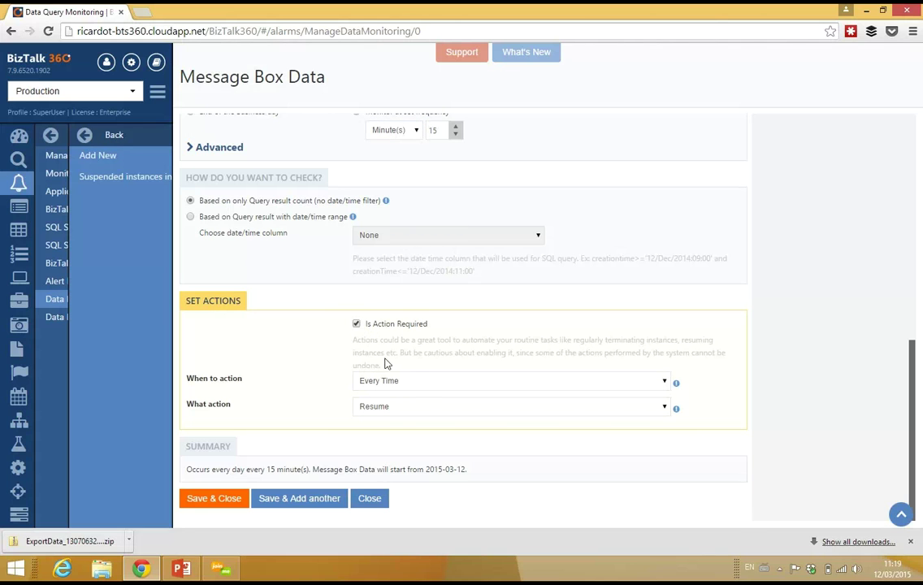
pyautogui.click(416, 384)
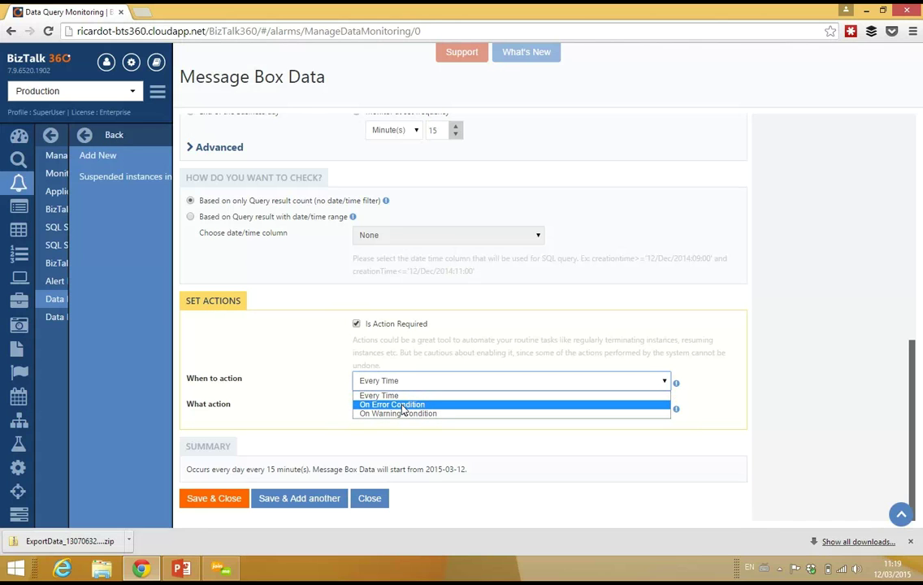
pyautogui.click(401, 403)
pyautogui.click(401, 407)
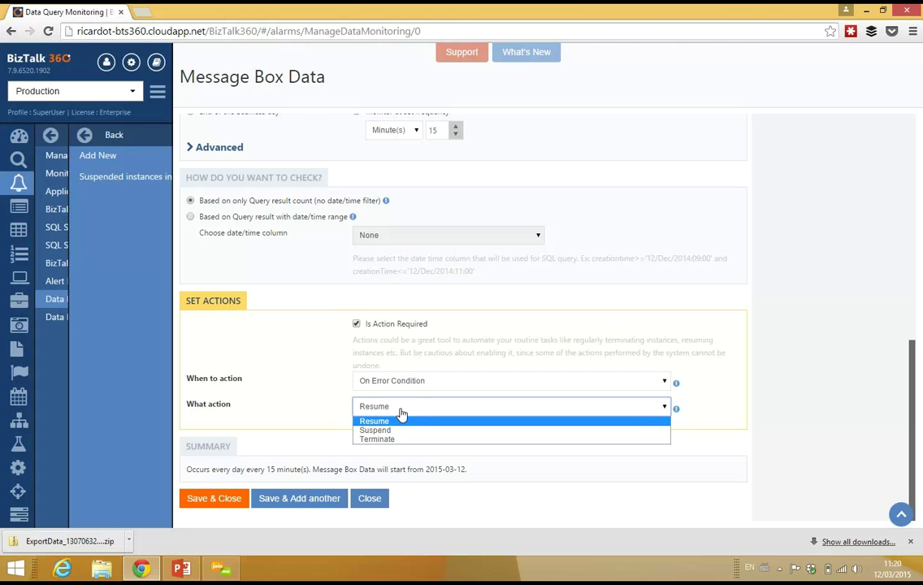
pyautogui.click(390, 437)
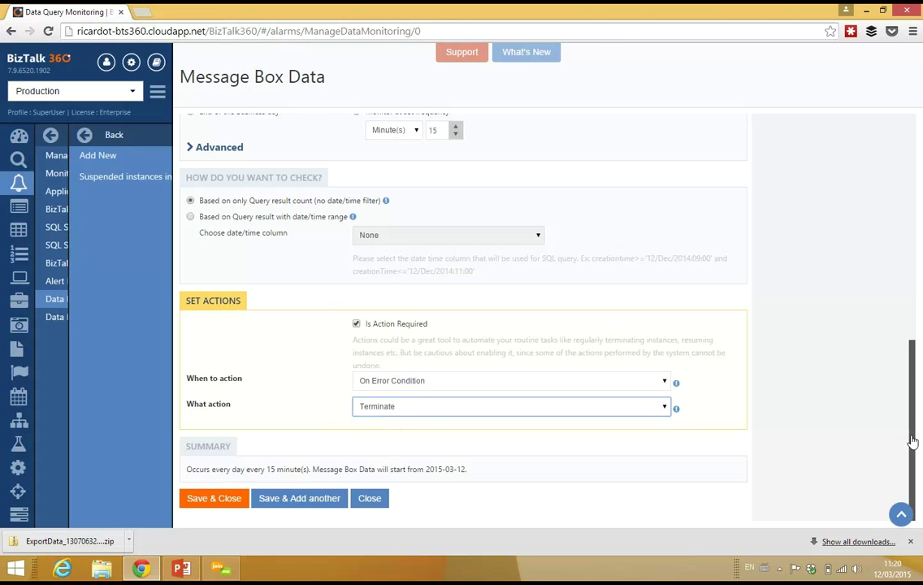
pyautogui.moveTo(912, 391); pyautogui.dragTo(912, 146)
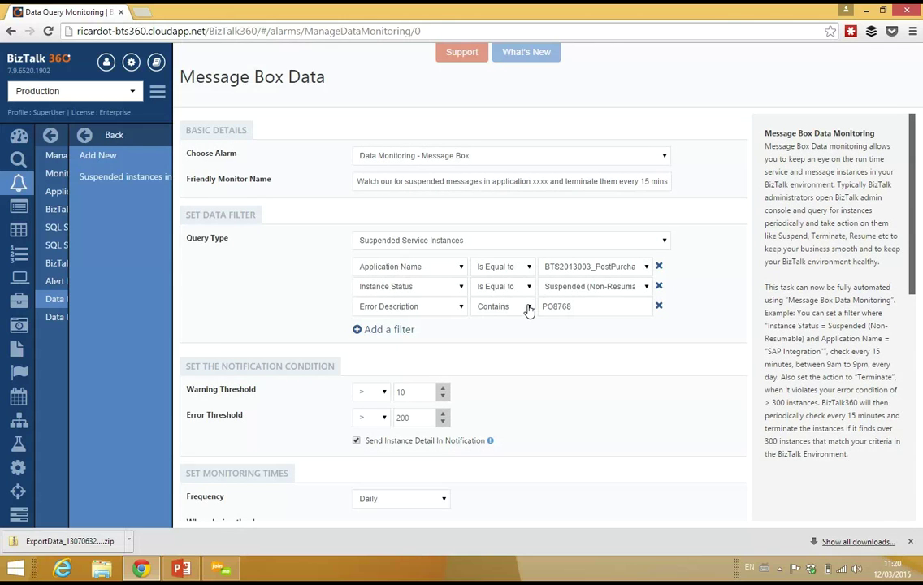
pyautogui.scroll(-7, 912, 203)
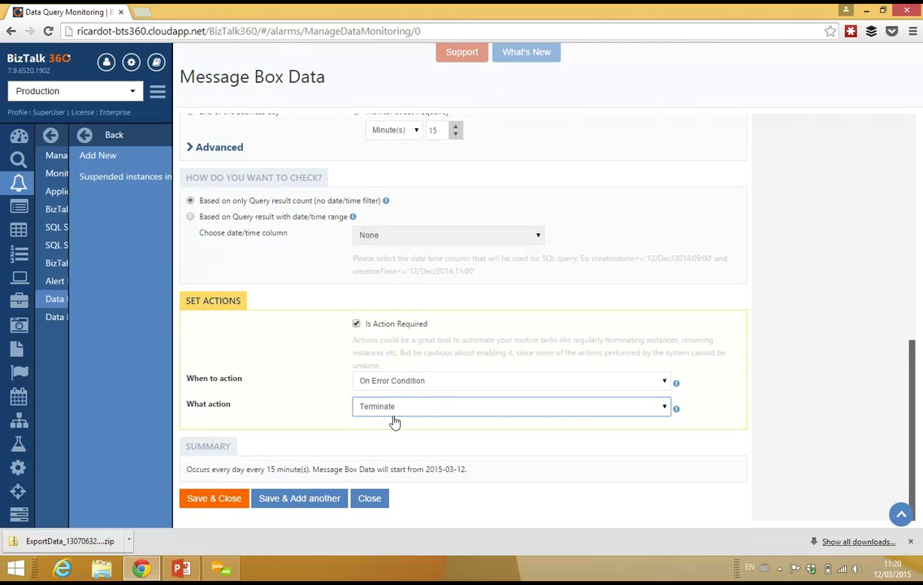
pyautogui.click(216, 499)
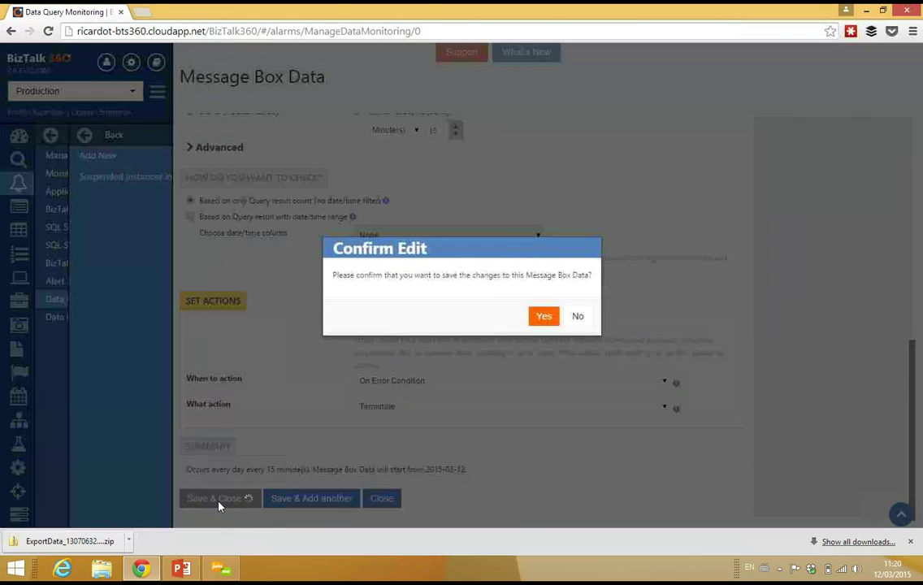
# Confirm the alarm edit, then list the Tracking Data alarms with their daily 'Instances going to specific URL' monitor
pyautogui.click(554, 322)
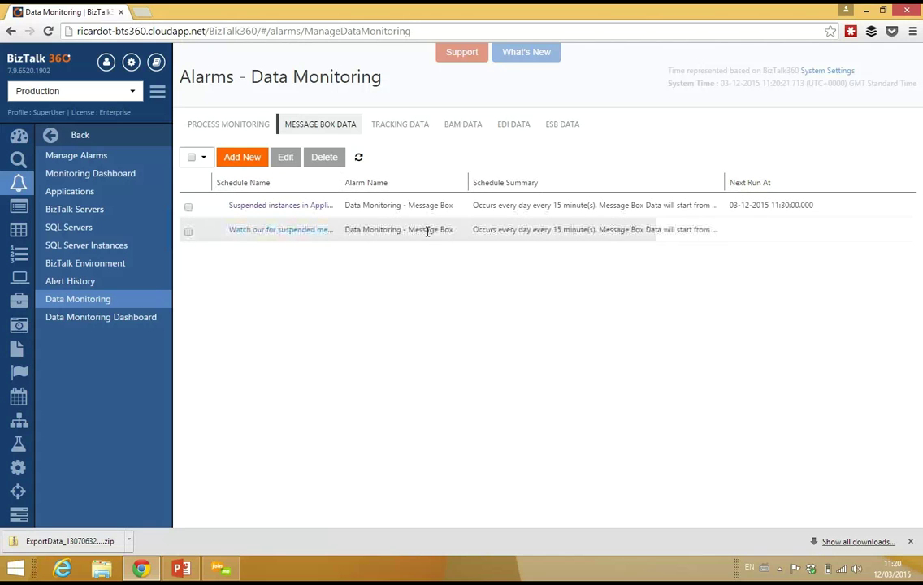
pyautogui.click(345, 130)
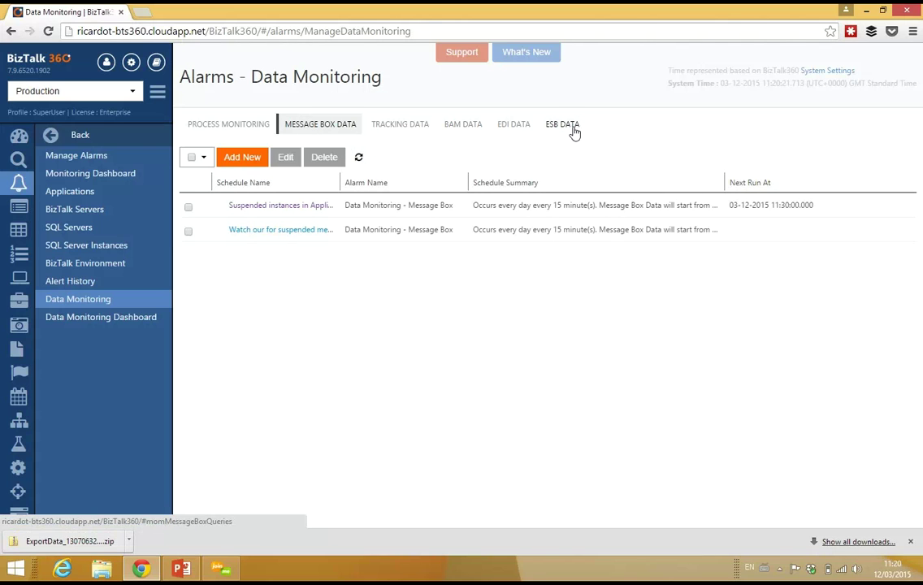
pyautogui.click(417, 128)
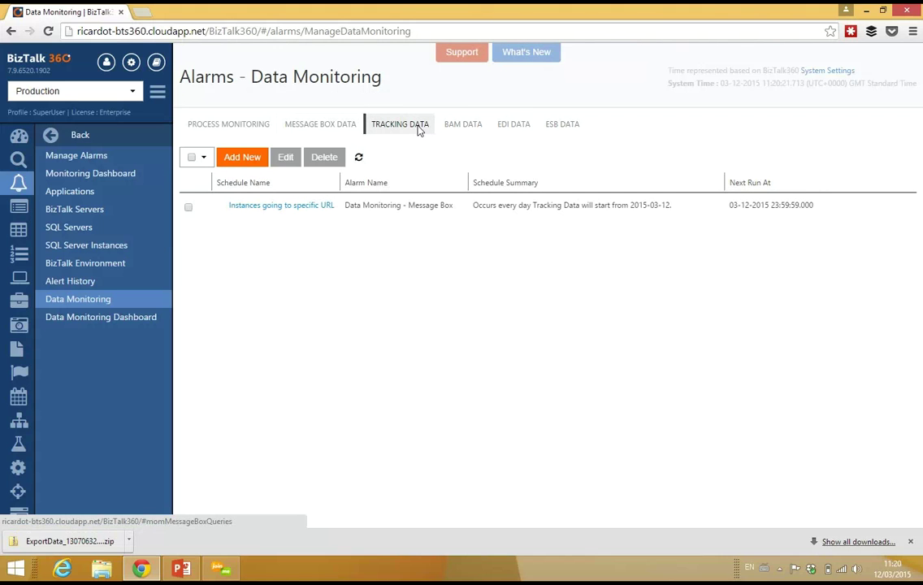
pyautogui.click(316, 205)
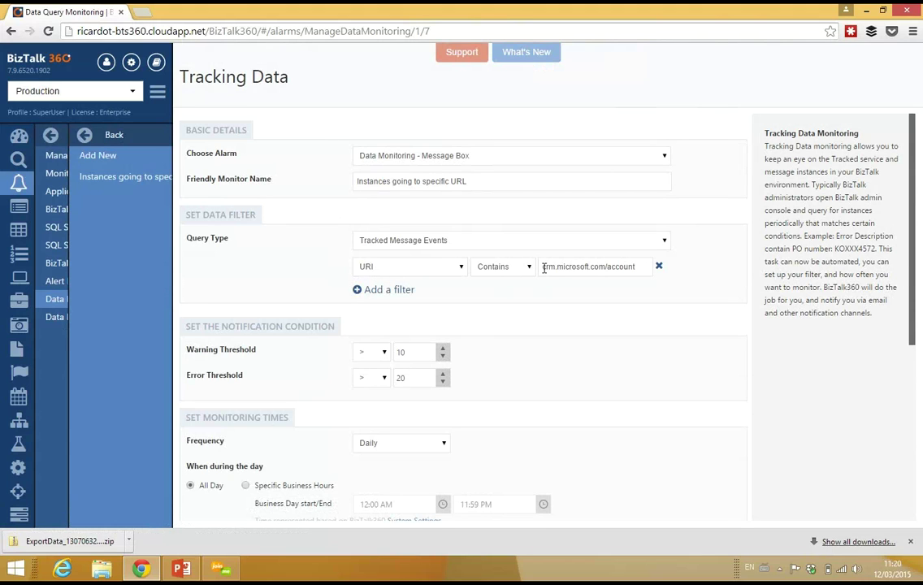
pyautogui.moveTo(543, 268); pyautogui.dragTo(640, 267)
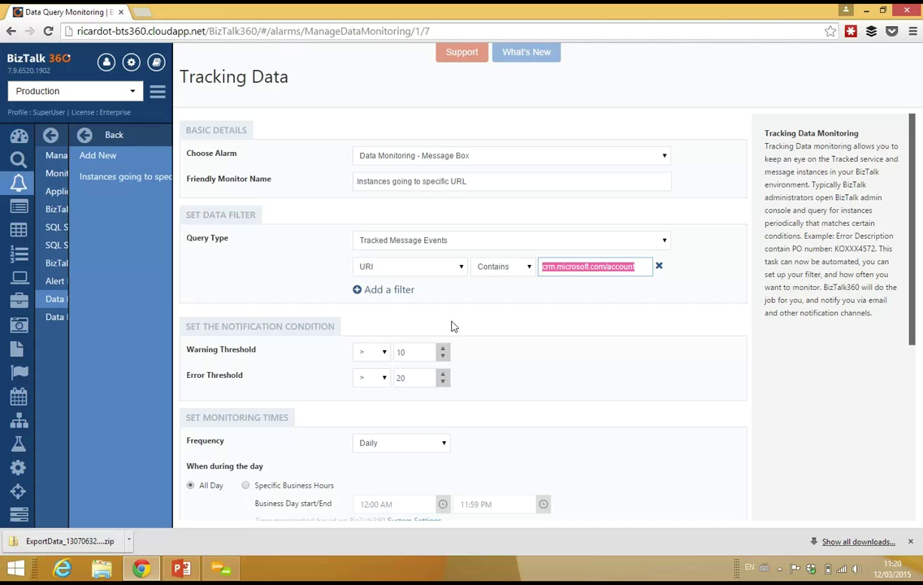
pyautogui.moveTo(912, 255); pyautogui.dragTo(912, 254)
pyautogui.click(91, 299)
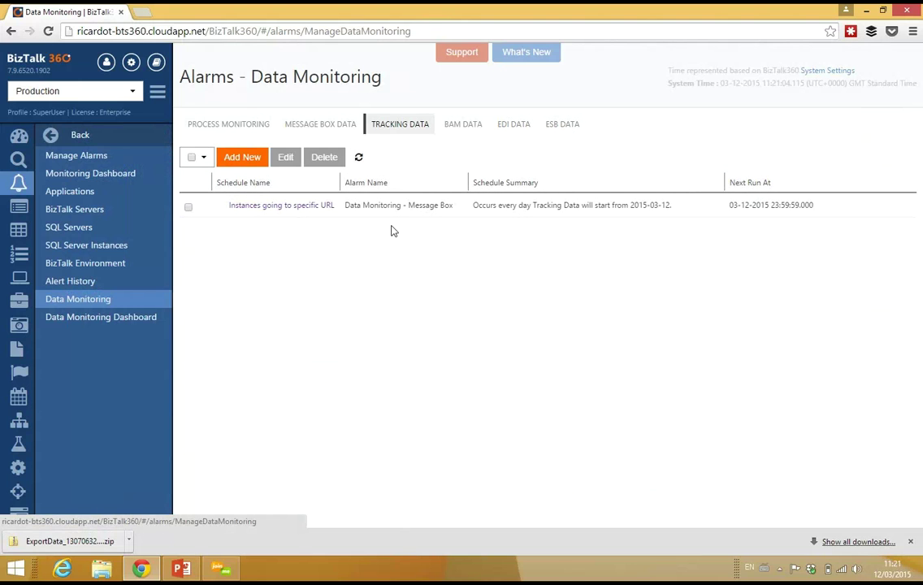
# Open 'BAM Monitoring for Generic Tracking' from the BAM Data alarms and scroll through its settings
pyautogui.click(475, 130)
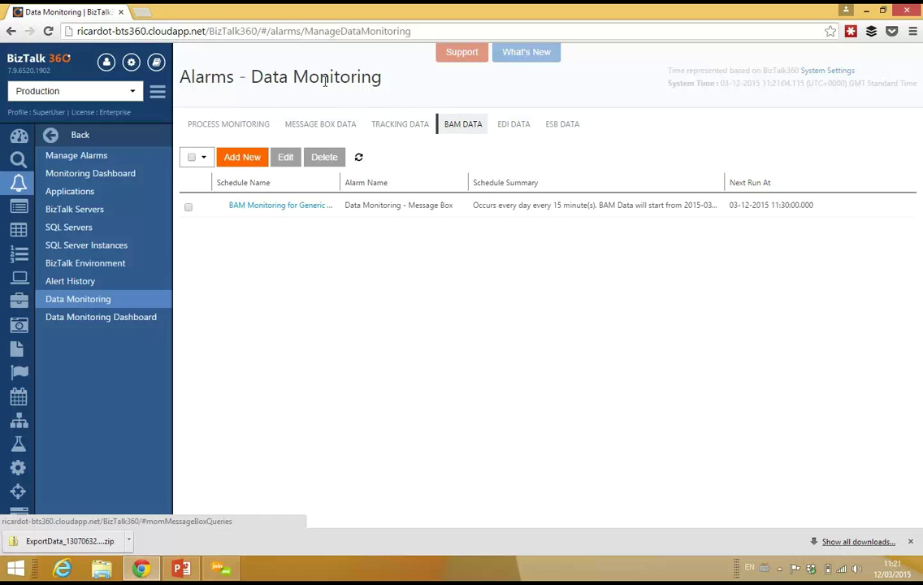
pyautogui.click(296, 208)
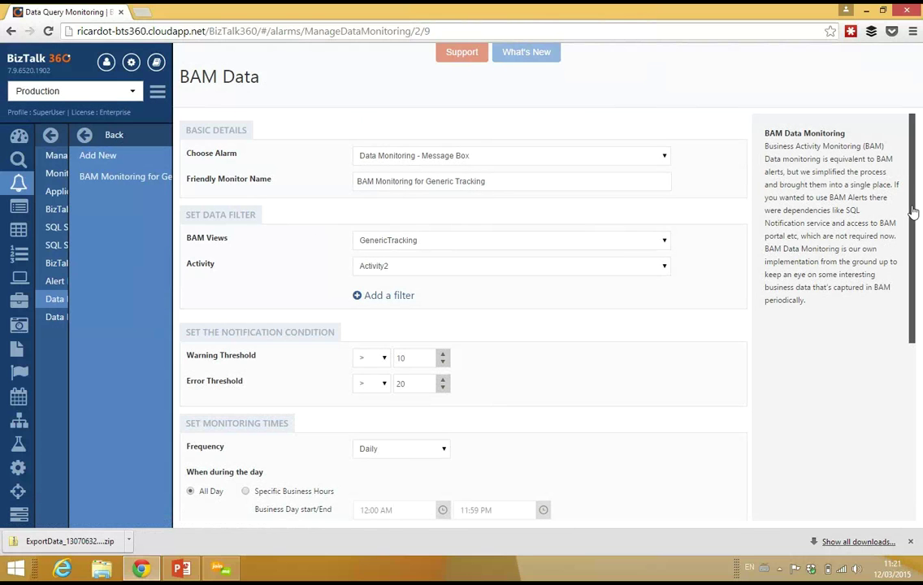
pyautogui.moveTo(911, 213); pyautogui.dragTo(911, 220)
pyautogui.scroll(-1, 912, 221)
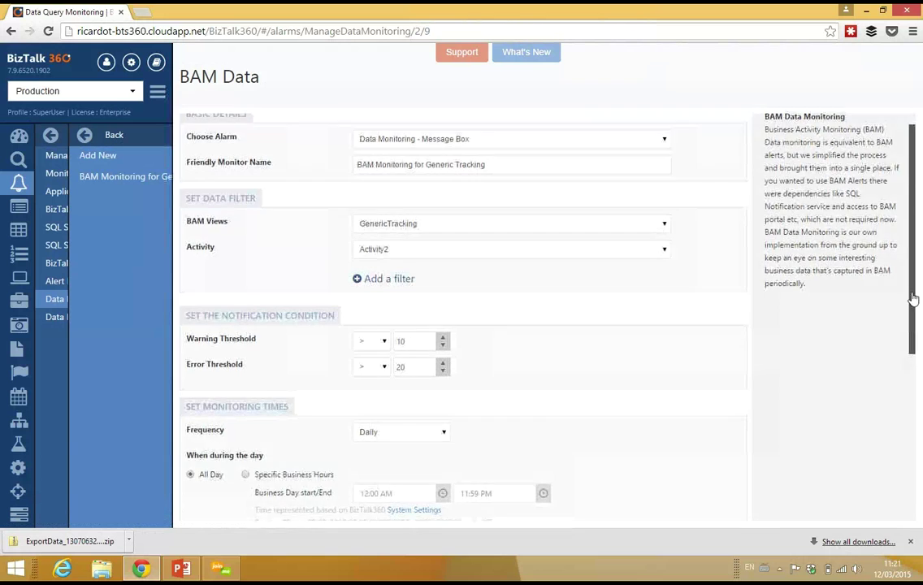
pyautogui.moveTo(911, 244); pyautogui.dragTo(911, 415)
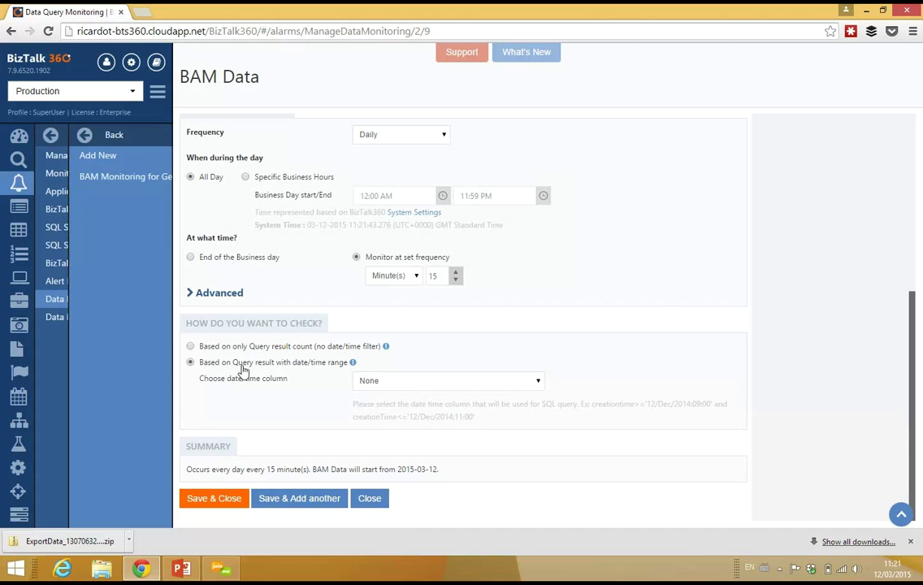
# Keep the date/time column at None and change the BAM view to Activity2View
pyautogui.click(398, 386)
pyautogui.click(404, 395)
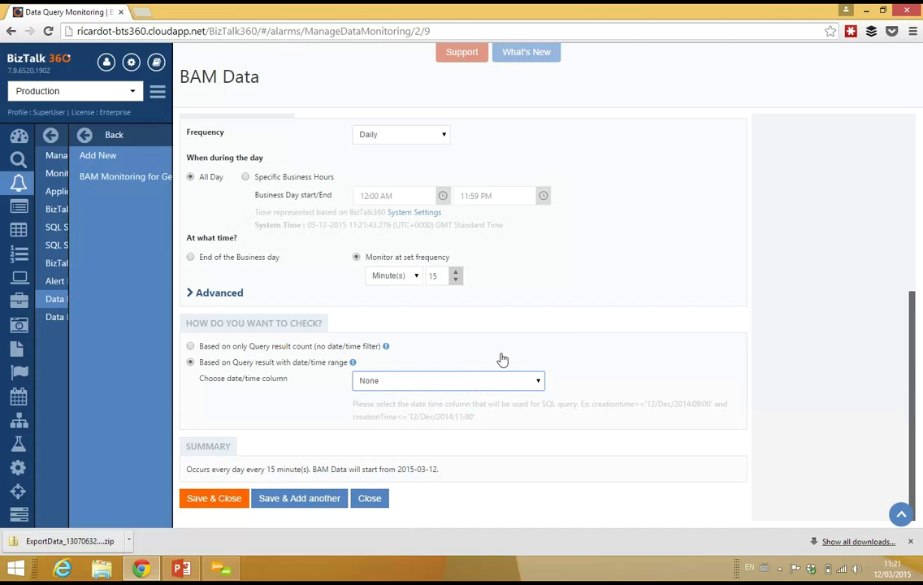
pyautogui.moveTo(912, 358); pyautogui.dragTo(920, 155)
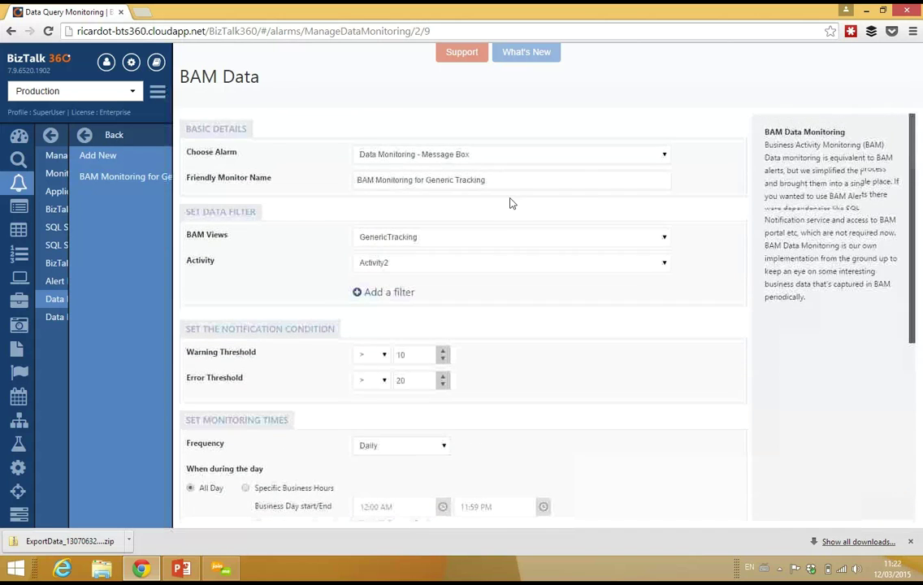
pyautogui.click(424, 268)
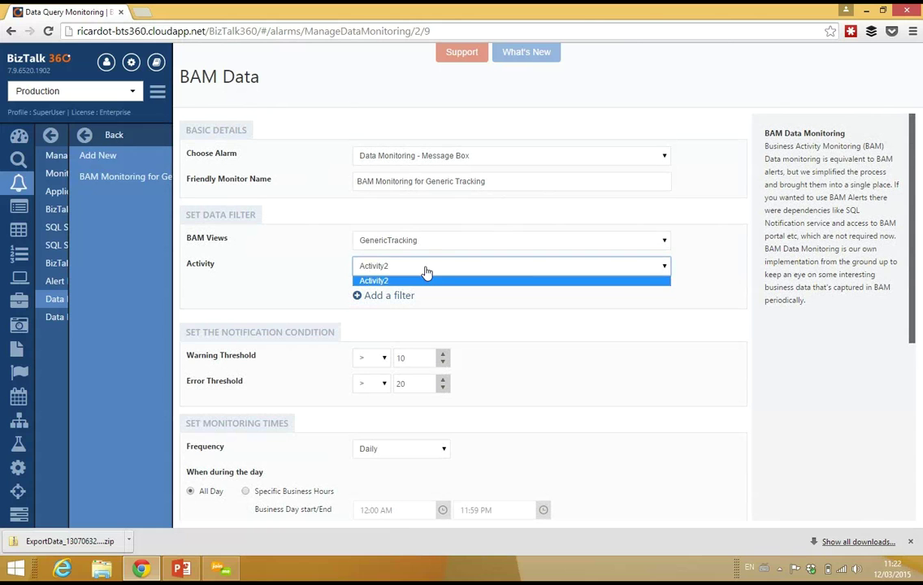
pyautogui.click(470, 242)
pyautogui.click(469, 242)
pyautogui.click(469, 242)
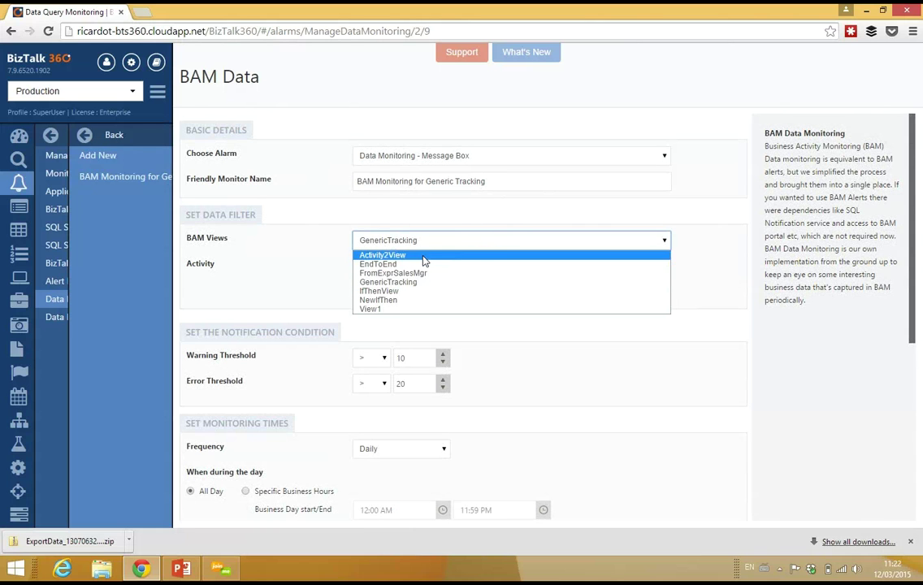
pyautogui.click(423, 255)
# Keep None as the date/time column for Activity2View, then leave the BAM alarm form
pyautogui.scroll(-4, 913, 268)
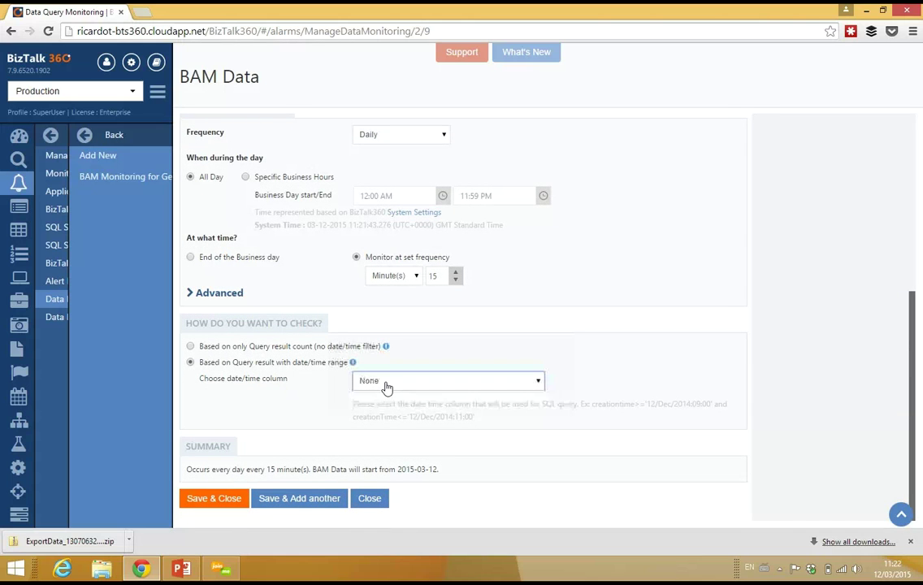
pyautogui.click(383, 381)
pyautogui.click(383, 391)
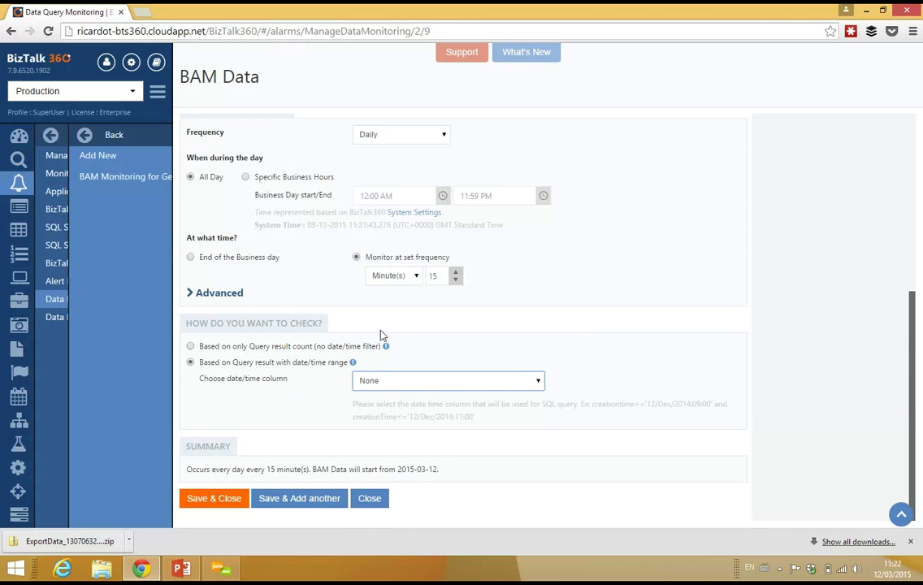
pyautogui.scroll(10, 441, 216)
pyautogui.scroll(-1, 921, 327)
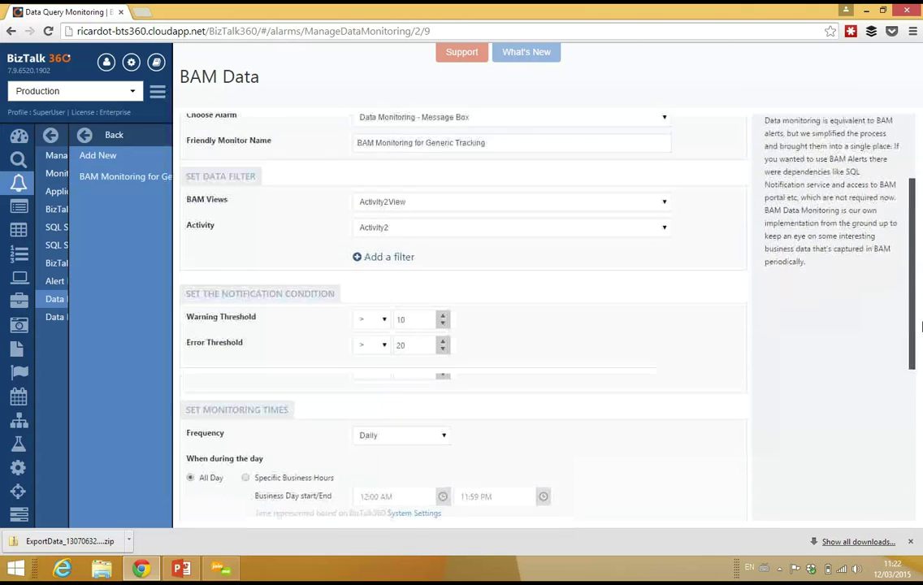
pyautogui.scroll(-4, 921, 326)
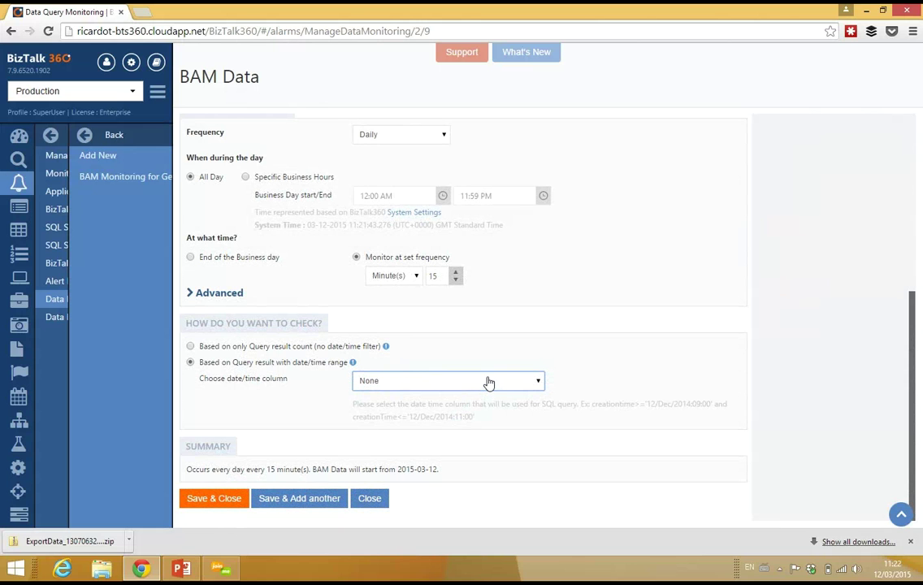
pyautogui.moveTo(914, 408); pyautogui.dragTo(920, 180)
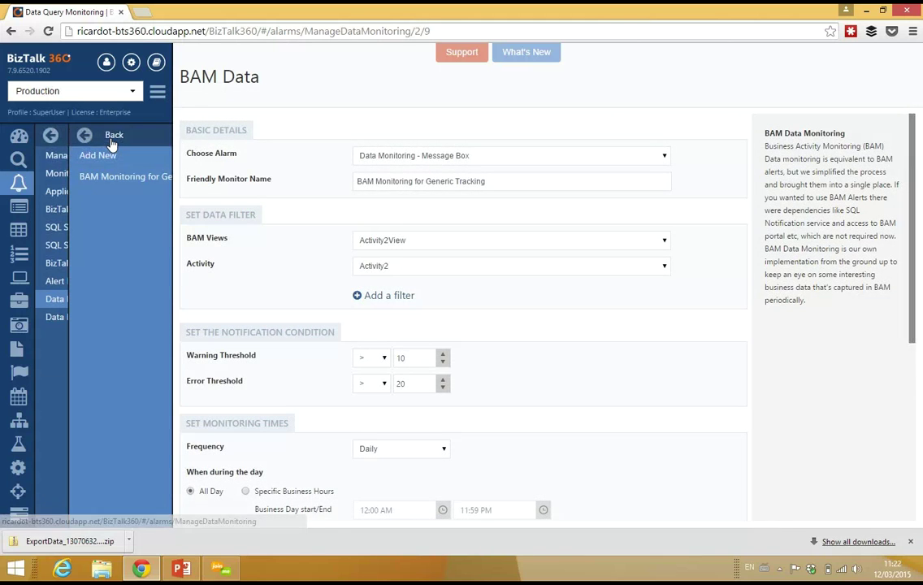
pyautogui.click(112, 139)
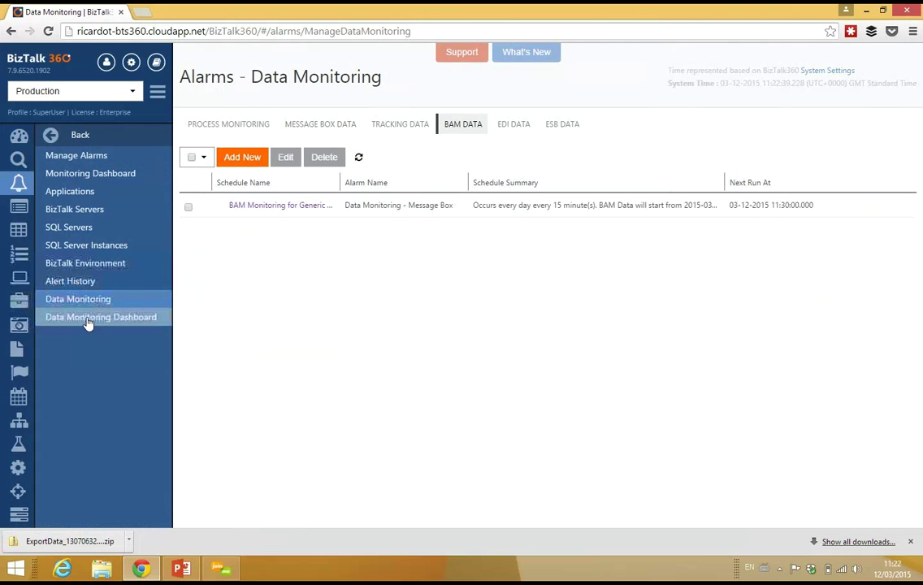
# Open the Data Monitoring Dashboard showing the March 2015 calendar and March 12 runs
pyautogui.click(136, 323)
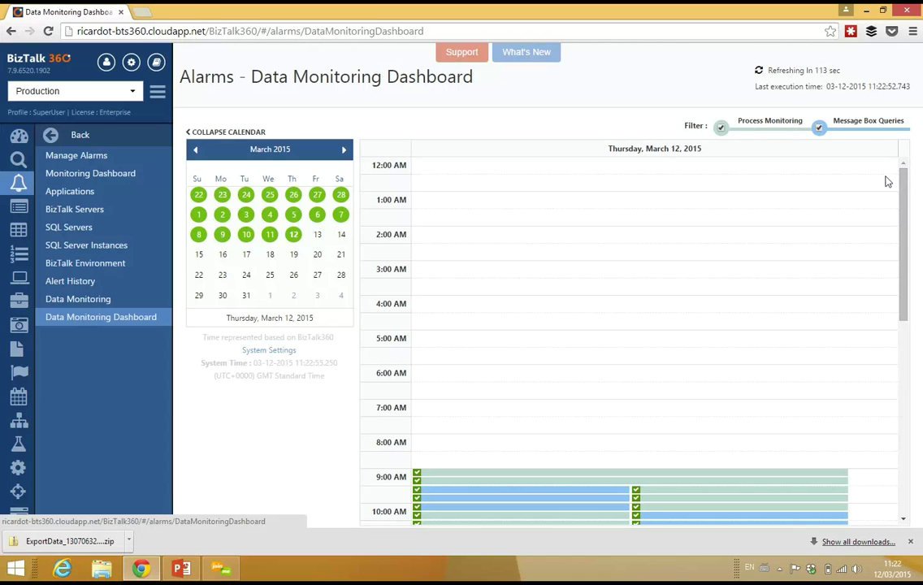
# Browse monitoring dates back to January 30 and open its failed daily run's execution results
pyautogui.moveTo(902, 214); pyautogui.dragTo(901, 274)
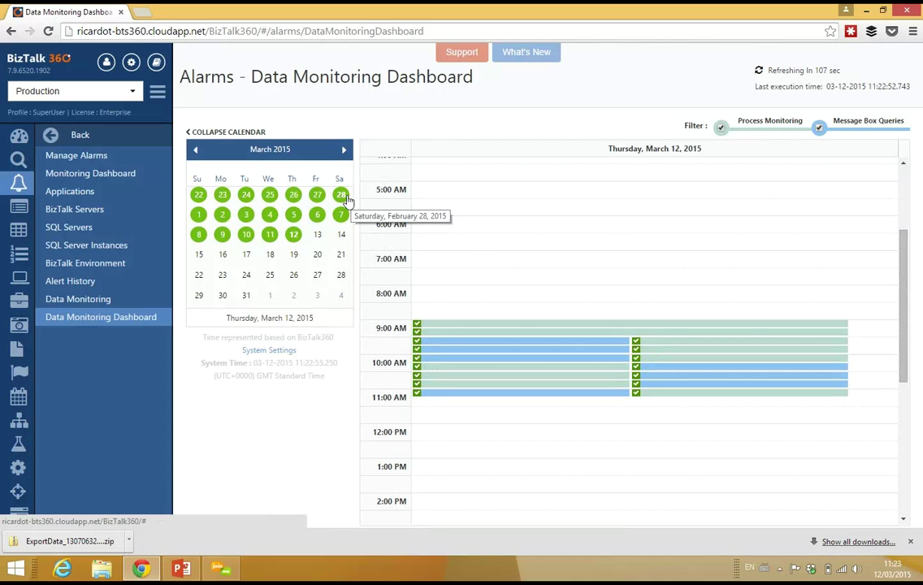
pyautogui.click(272, 216)
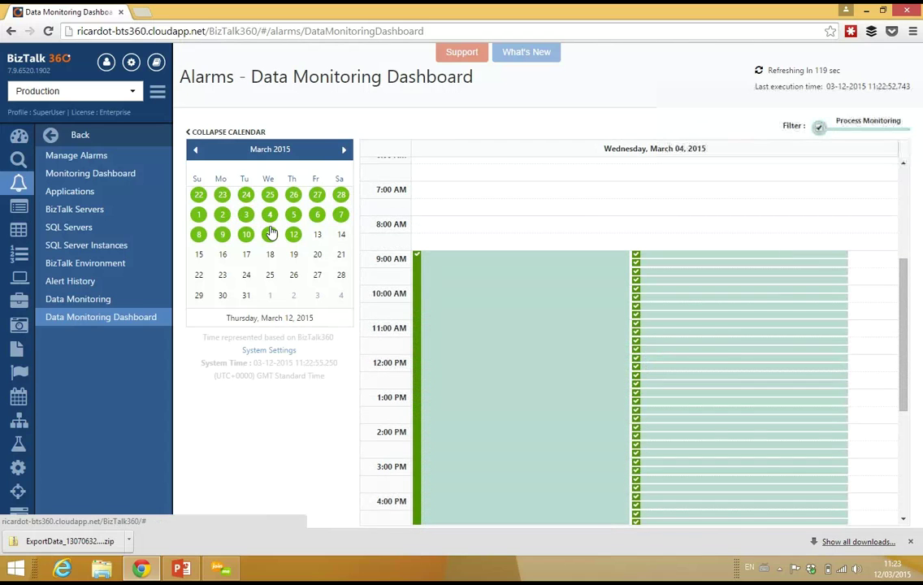
pyautogui.click(318, 196)
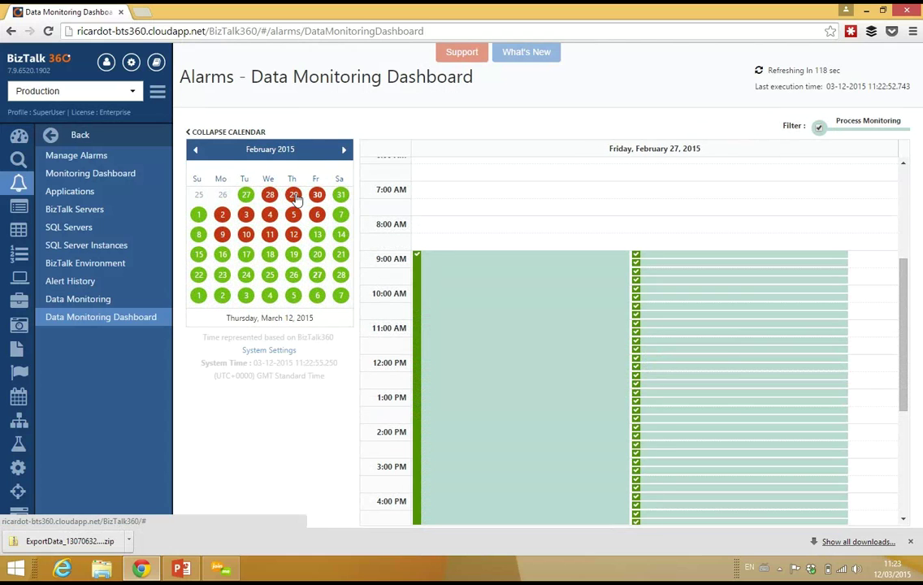
pyautogui.click(293, 198)
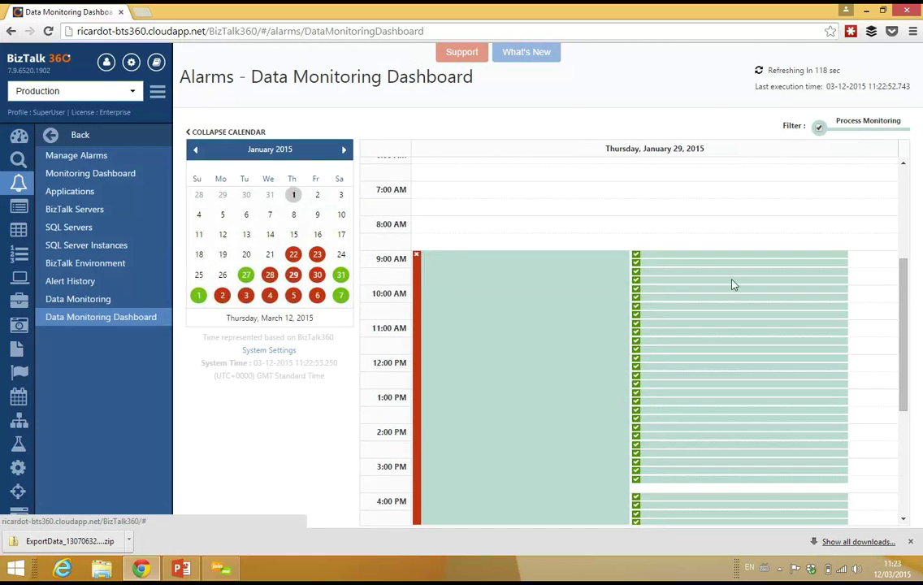
pyautogui.click(322, 278)
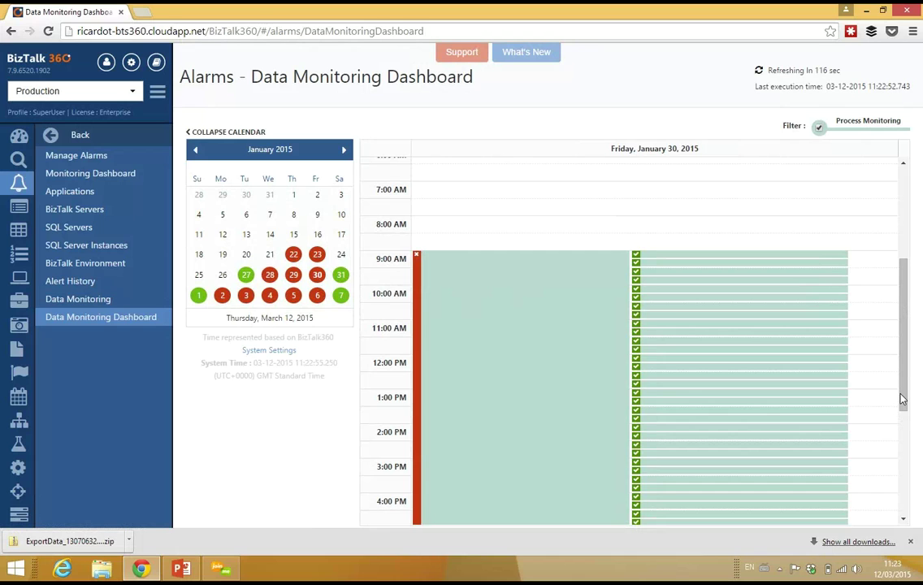
pyautogui.click(477, 342)
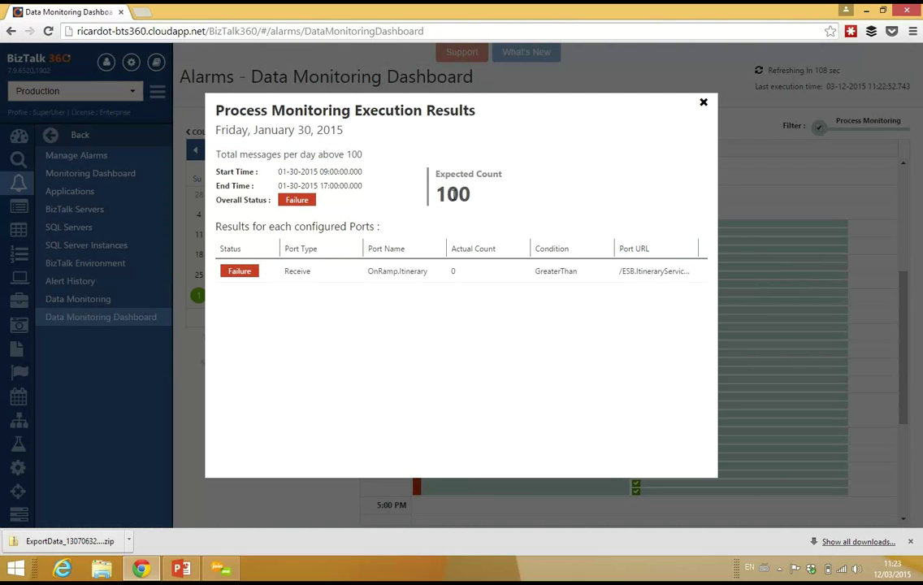
# Review the failed run's expected count 100, actual count 0 and 17:00 end time, then close it
pyautogui.doubleClick(449, 195)
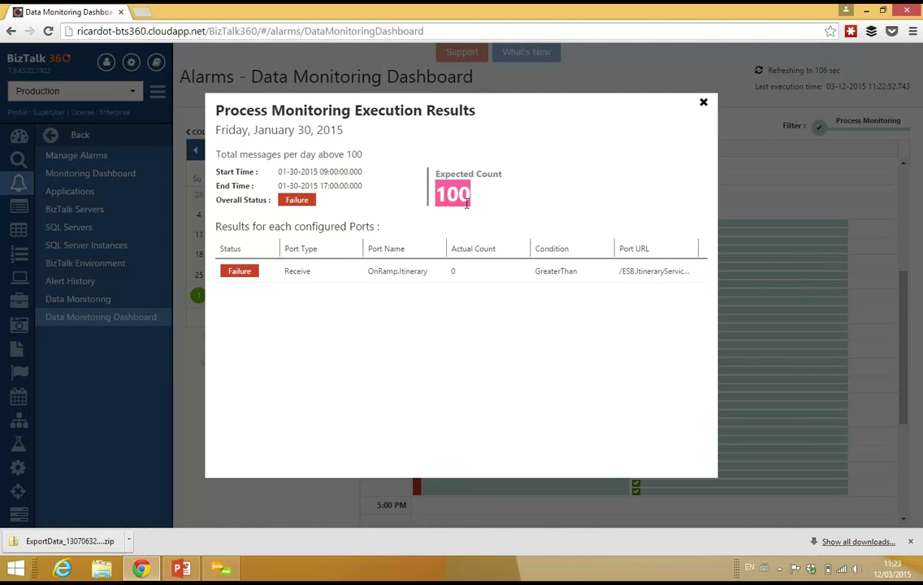
pyautogui.doubleClick(452, 270)
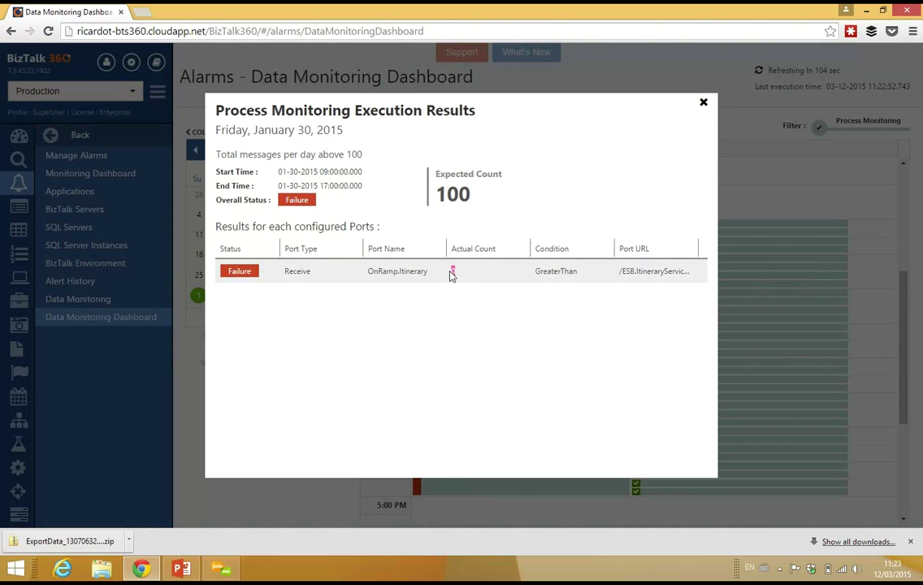
pyautogui.doubleClick(328, 171)
pyautogui.doubleClick(326, 186)
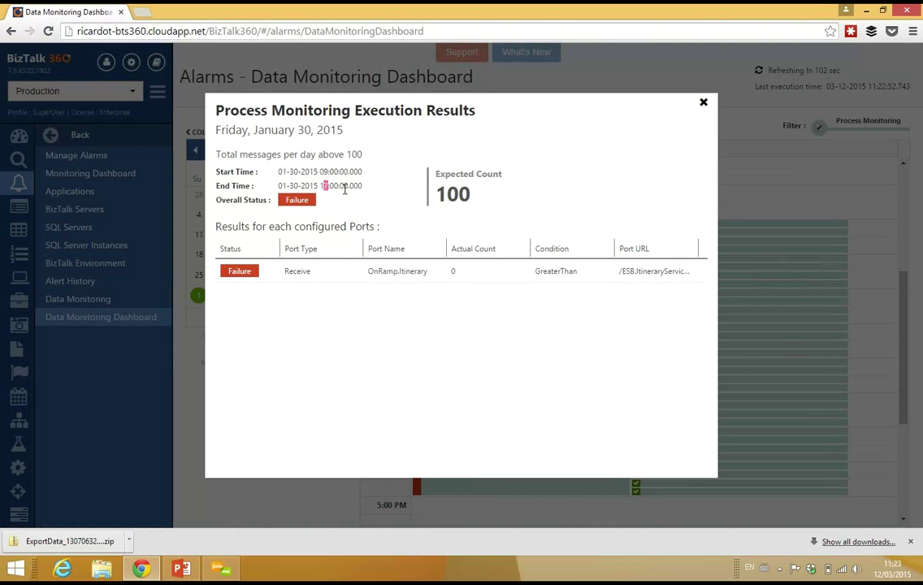
pyautogui.moveTo(344, 188); pyautogui.dragTo(345, 187)
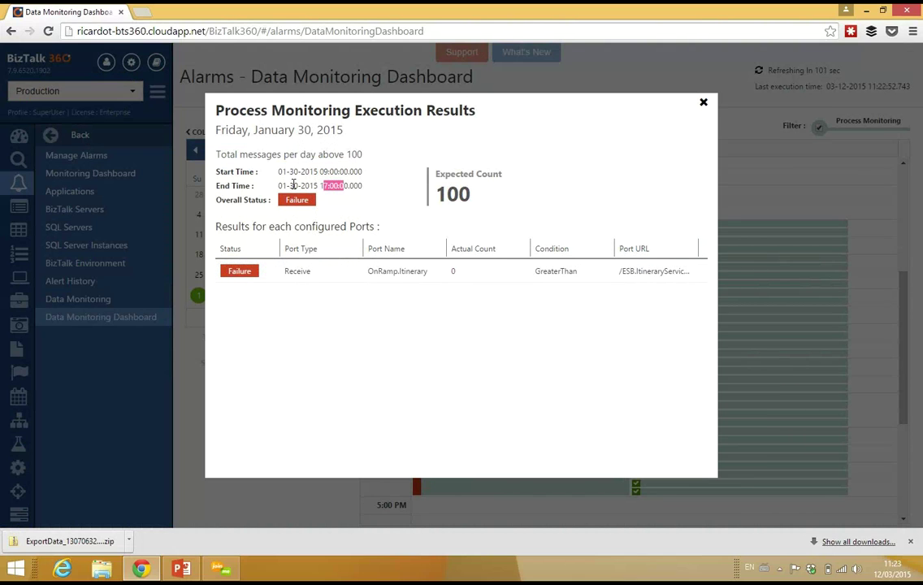
pyautogui.doubleClick(452, 270)
pyautogui.doubleClick(459, 199)
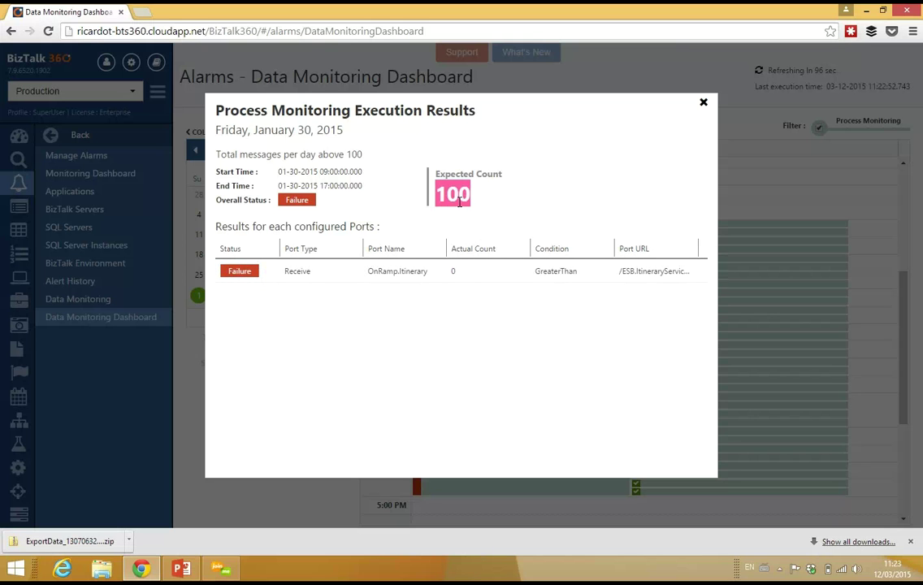
pyautogui.click(703, 103)
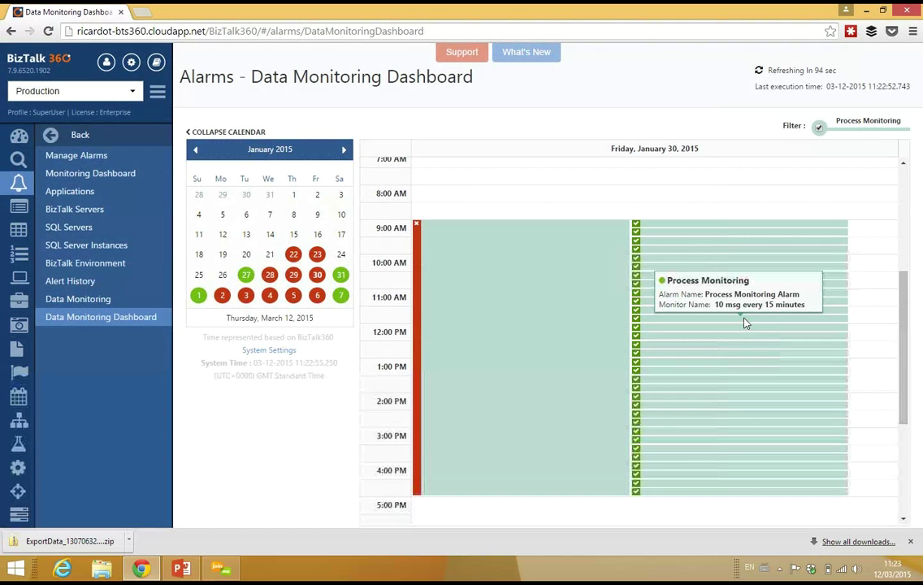
# Check the successful 11:45 run's results, then move the calendar to February 2015
pyautogui.click(755, 320)
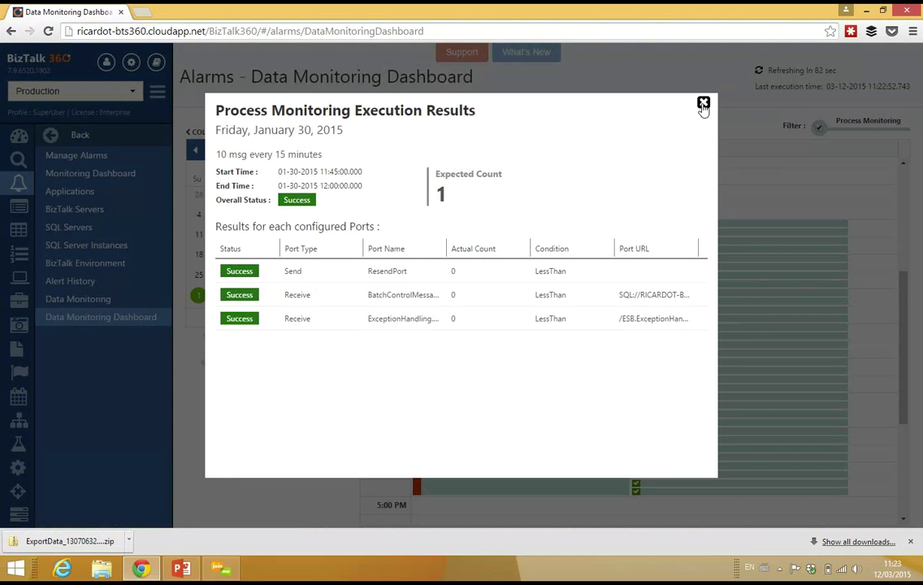
pyautogui.click(702, 105)
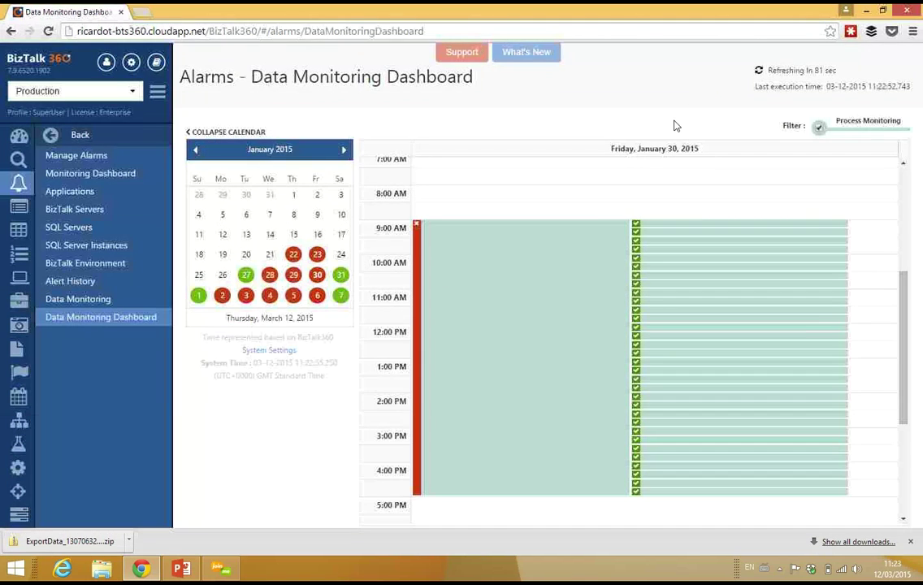
pyautogui.click(344, 151)
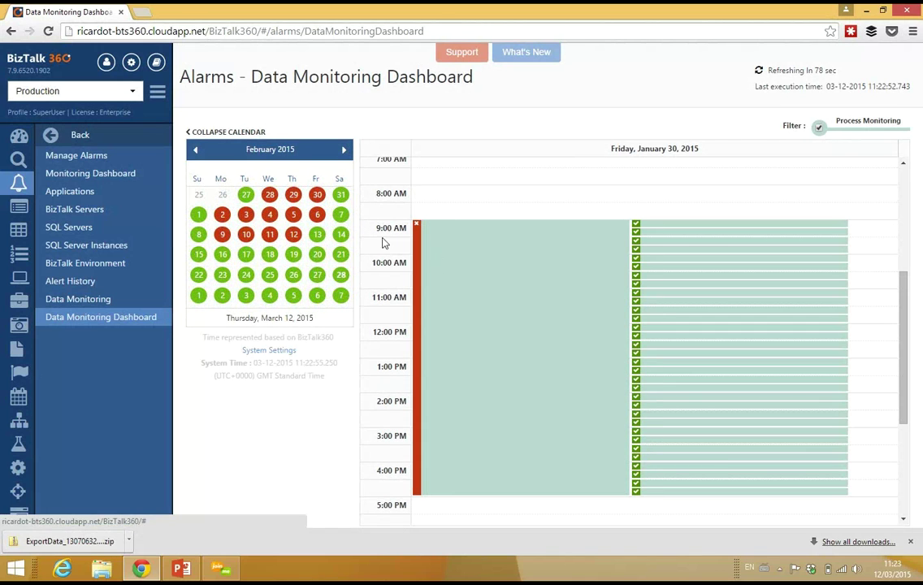
# Show the February 20, 2015 monitoring runs and dismiss the file-updated notifications
pyautogui.click(315, 260)
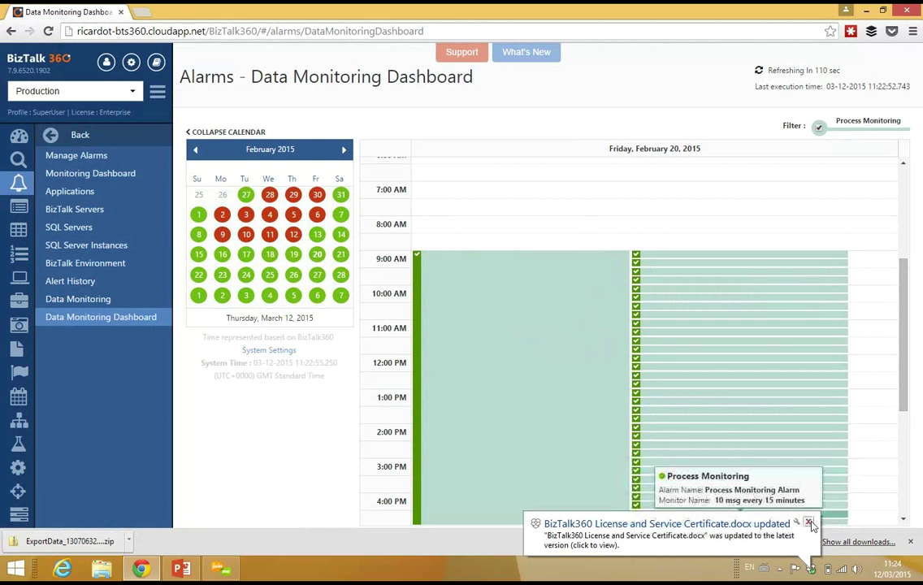
pyautogui.click(808, 522)
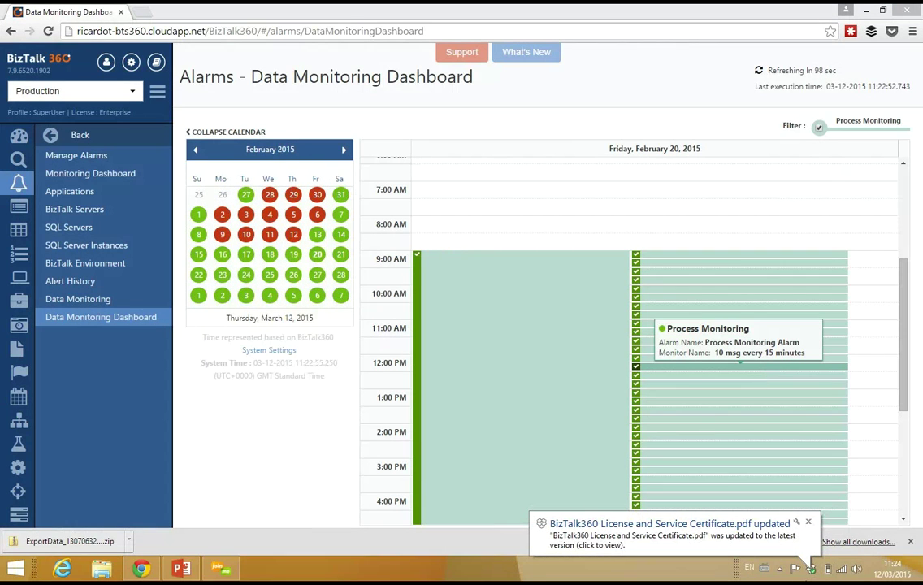
pyautogui.click(808, 524)
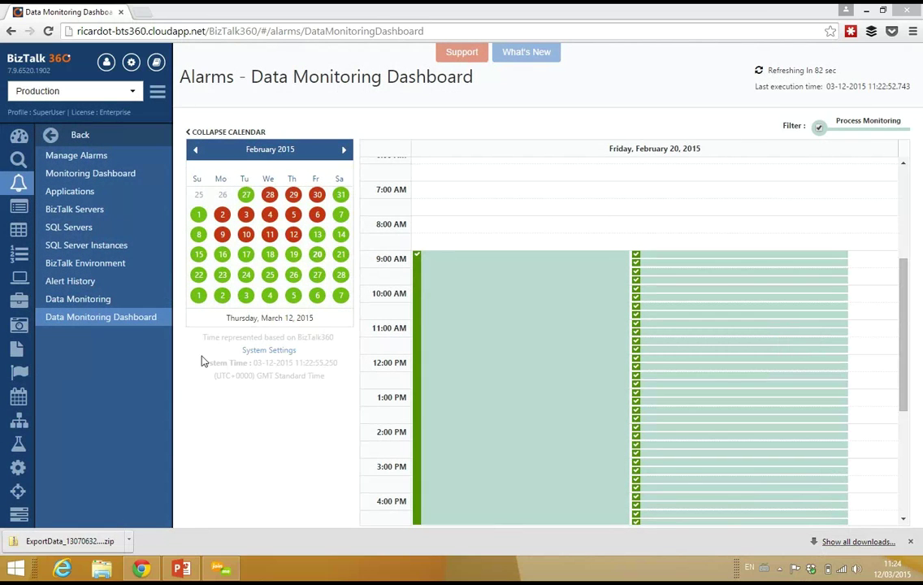
# Go back to the main navigation and open the Electronic Data Interchange Parties list
pyautogui.click(101, 138)
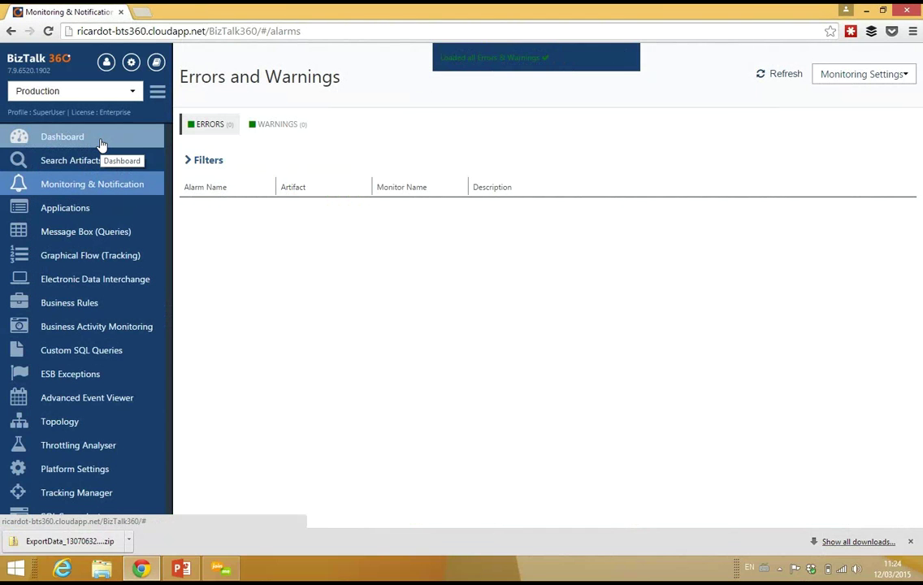
pyautogui.click(51, 280)
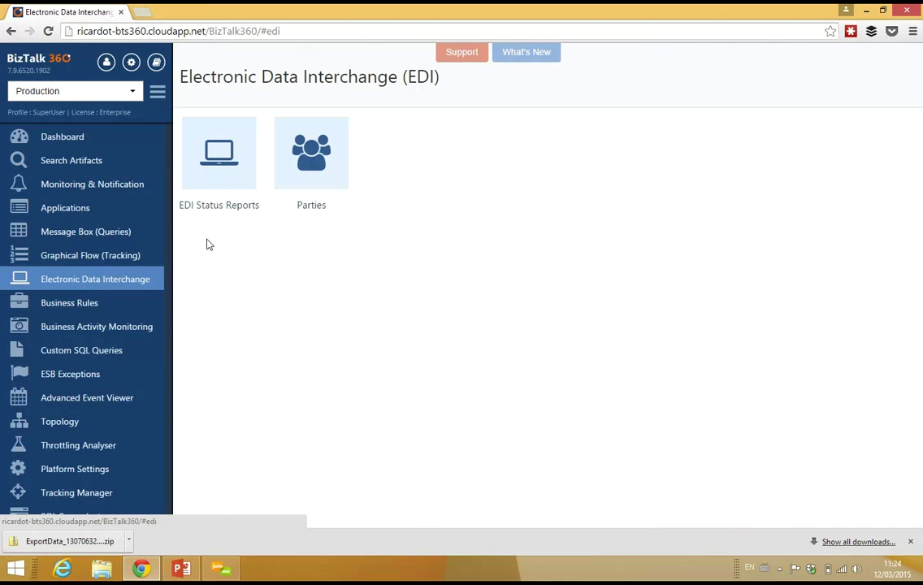
pyautogui.click(324, 175)
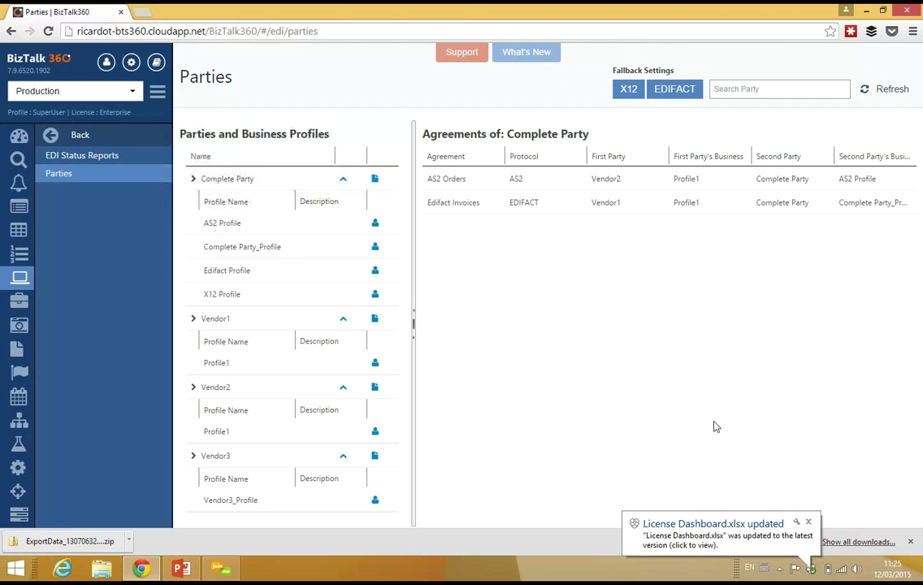
# Dismiss the notification and filter Complete Party's agreements to its AS2 Profile
pyautogui.click(809, 523)
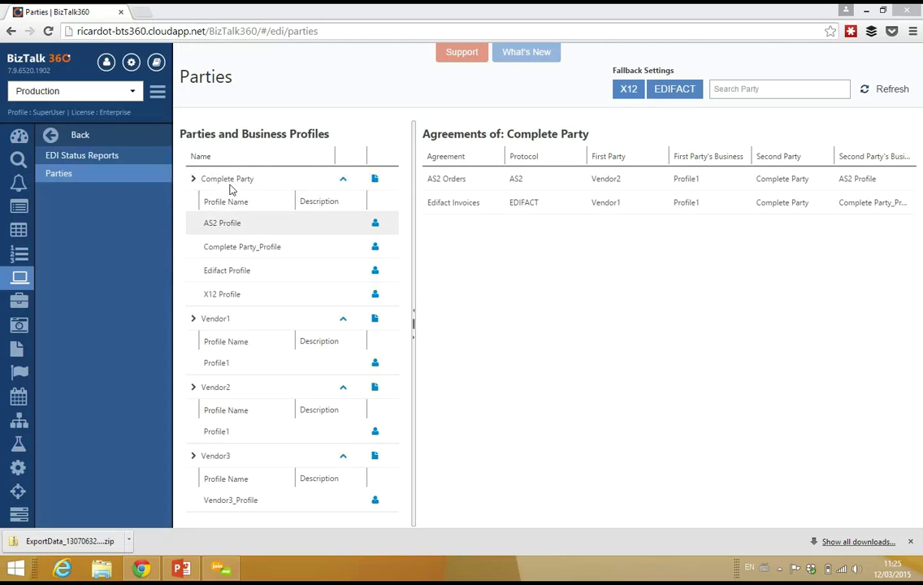
pyautogui.click(229, 224)
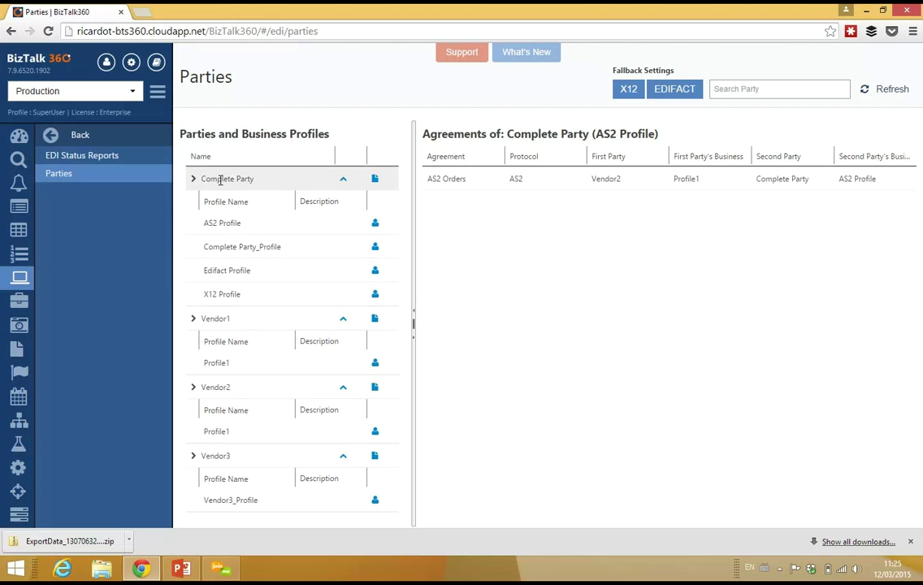
pyautogui.moveTo(228, 179); pyautogui.dragTo(229, 181)
# Review Complete Party's Send Ports, Certificate and General properties, then return to the parties list
pyautogui.click(375, 180)
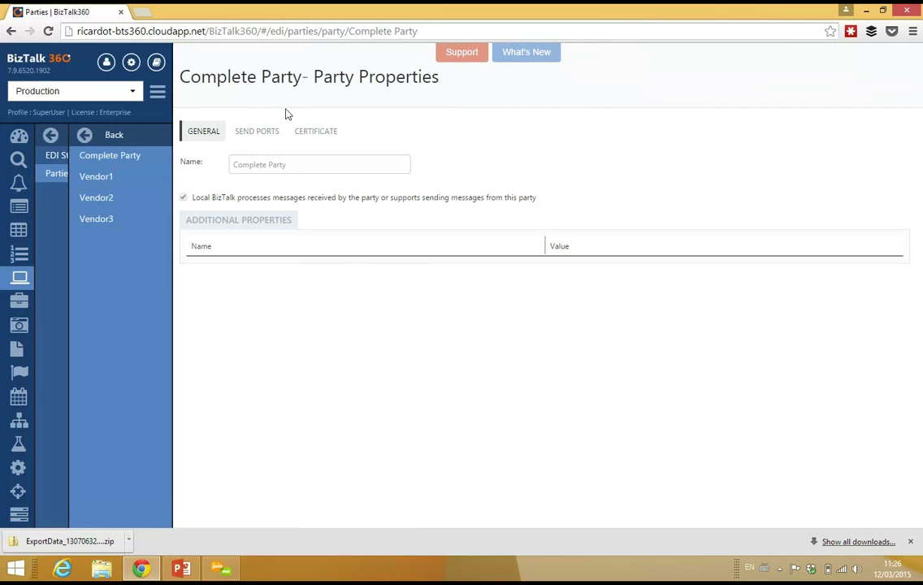
pyautogui.click(256, 134)
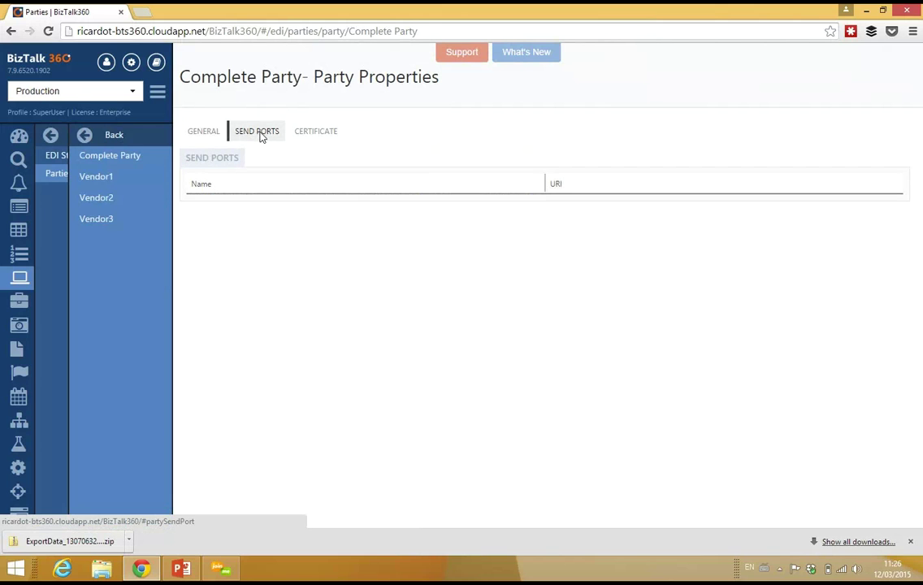
pyautogui.click(303, 137)
pyautogui.click(205, 133)
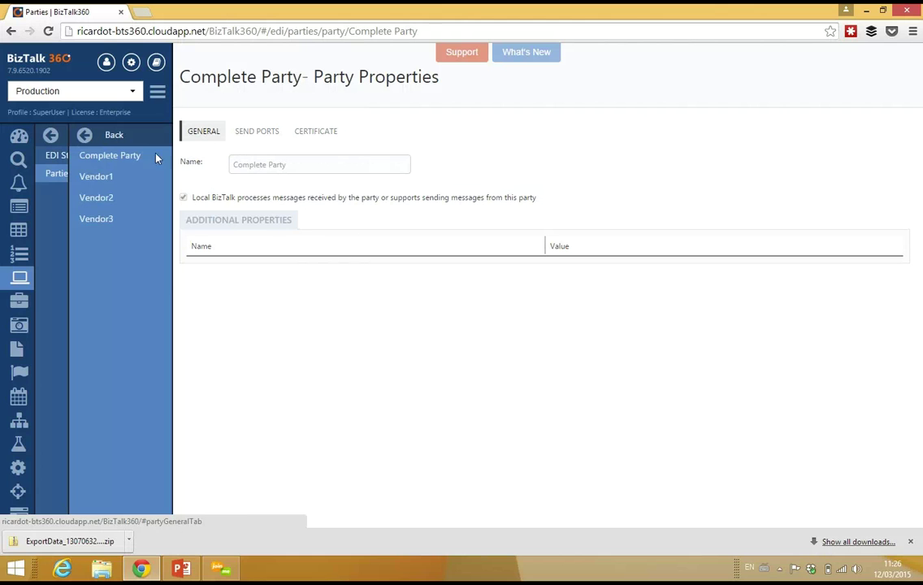
pyautogui.click(105, 140)
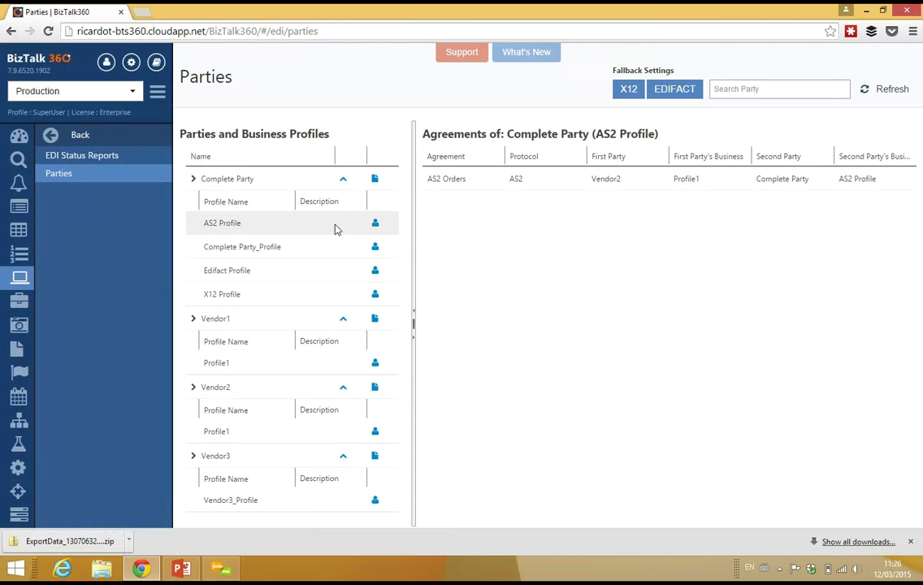
# Review the AS2 Profile's inbound AS2 settings
pyautogui.click(375, 224)
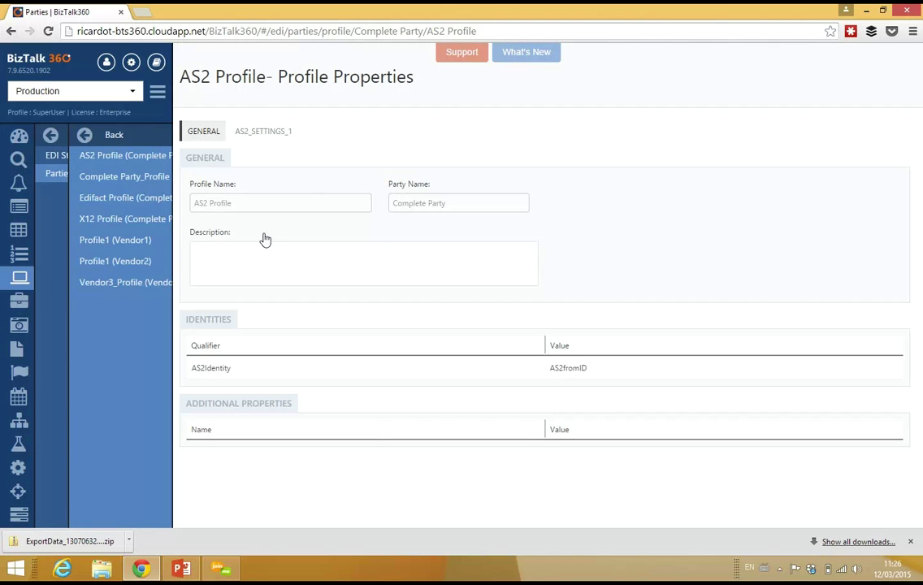
pyautogui.click(259, 135)
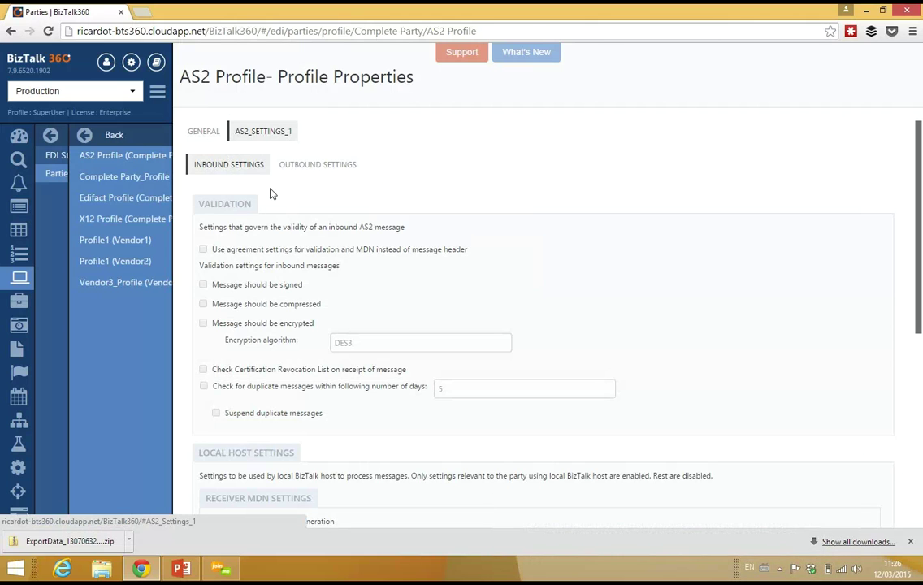
pyautogui.click(228, 167)
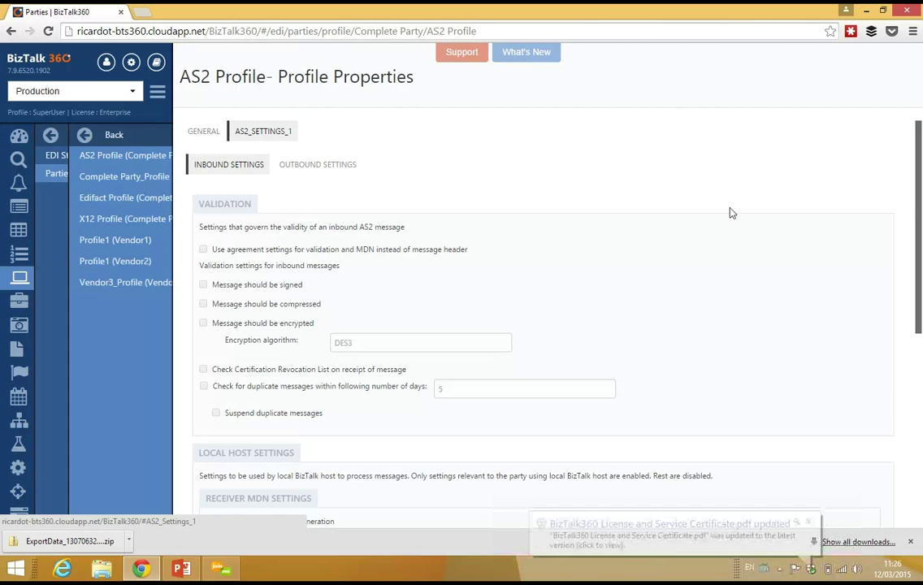
pyautogui.moveTo(918, 199); pyautogui.dragTo(906, 104)
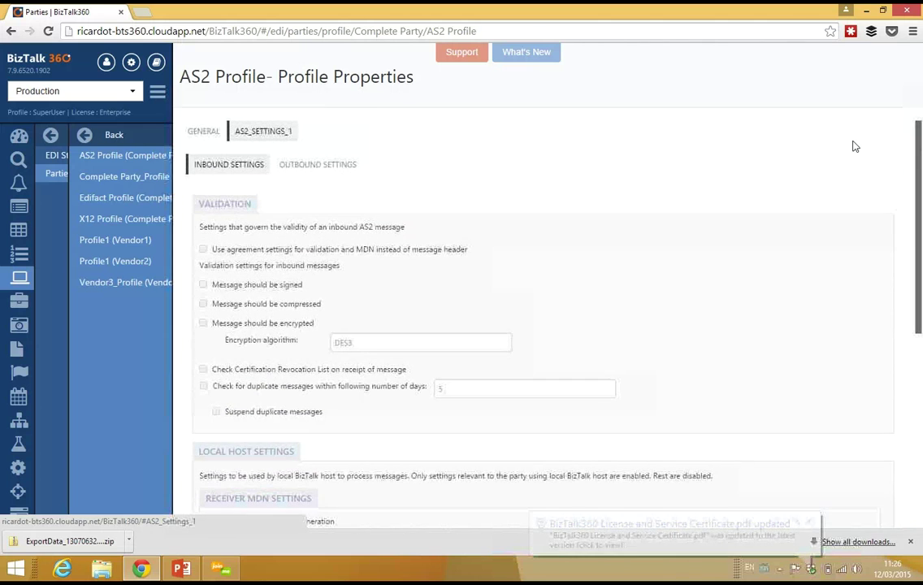
# Check Complete Party_Profile's X12 inbound/outbound, AS2 and EDIFACT settings, then go back to Parties
pyautogui.click(106, 180)
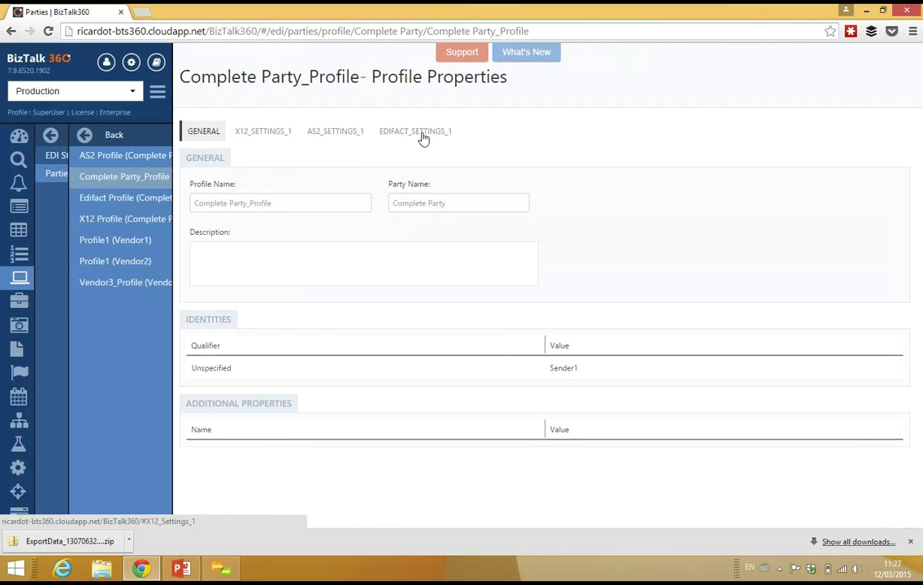
pyautogui.click(281, 134)
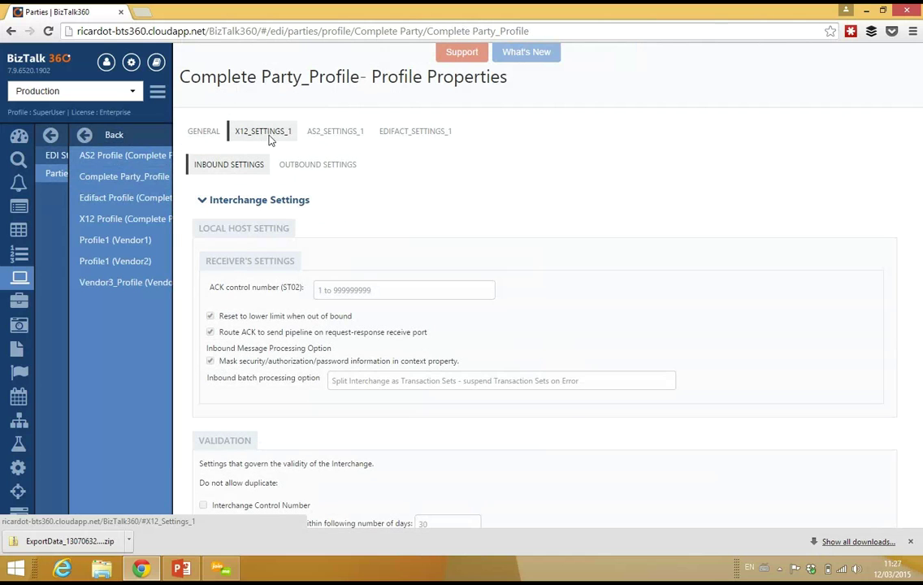
pyautogui.click(257, 200)
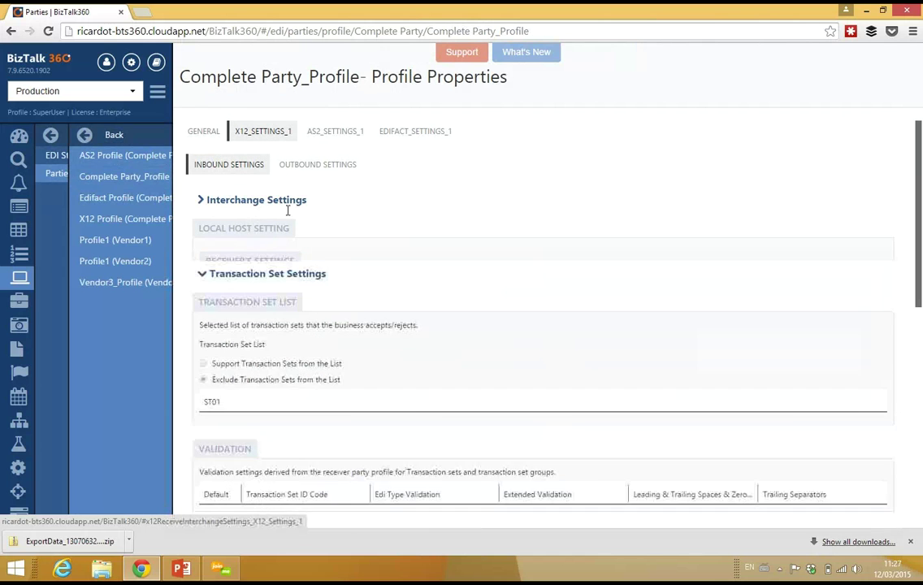
pyautogui.click(319, 165)
pyautogui.click(338, 136)
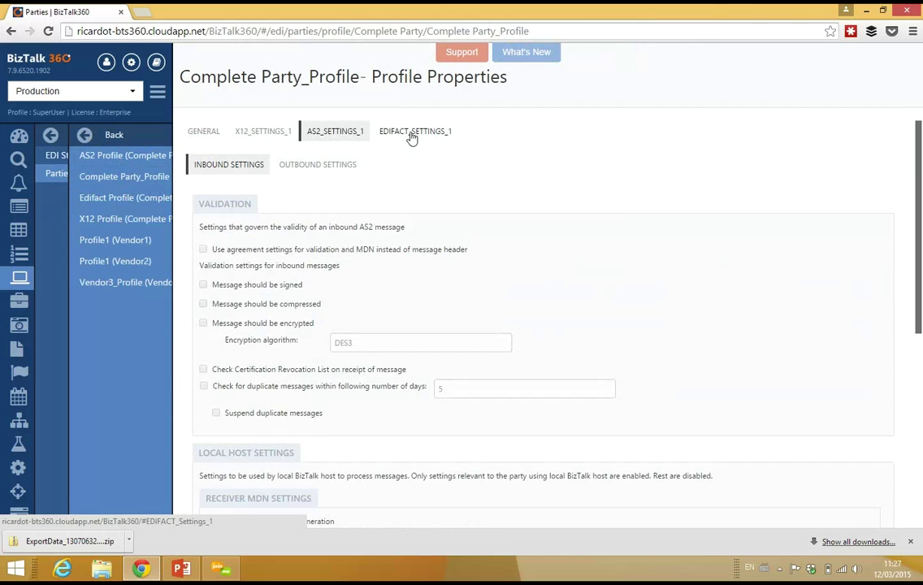
pyautogui.click(414, 132)
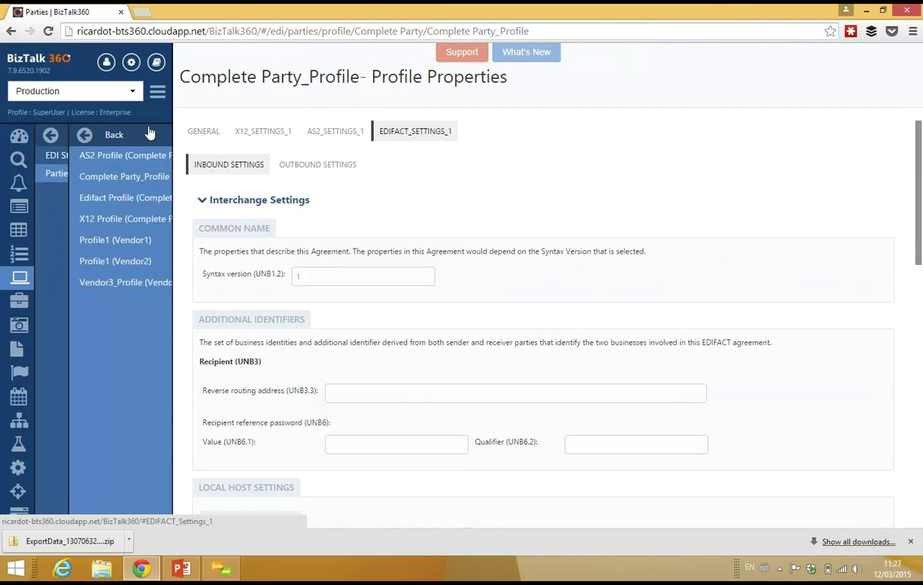
pyautogui.click(104, 139)
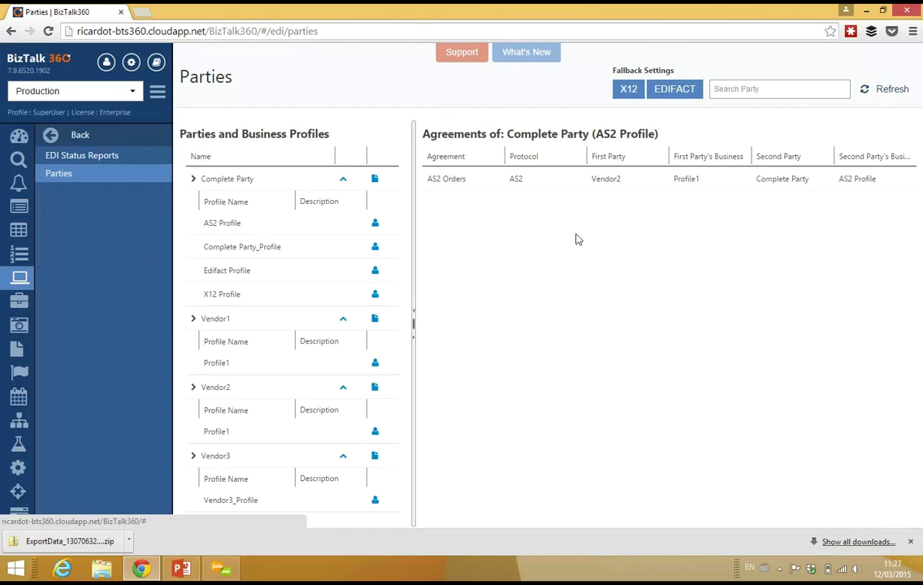
# List Complete Party's agreements and review the AS2 Orders agreement's General tab
pyautogui.click(257, 182)
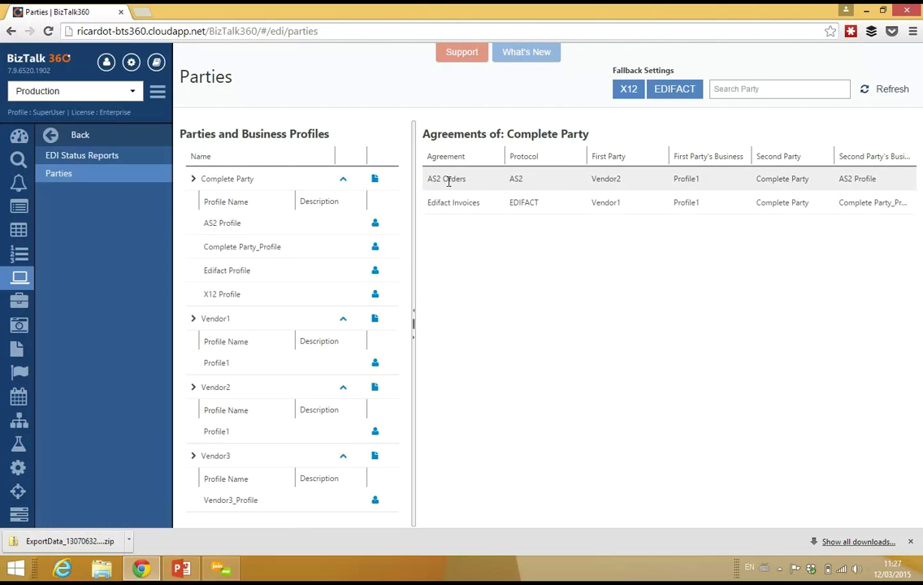
pyautogui.click(515, 181)
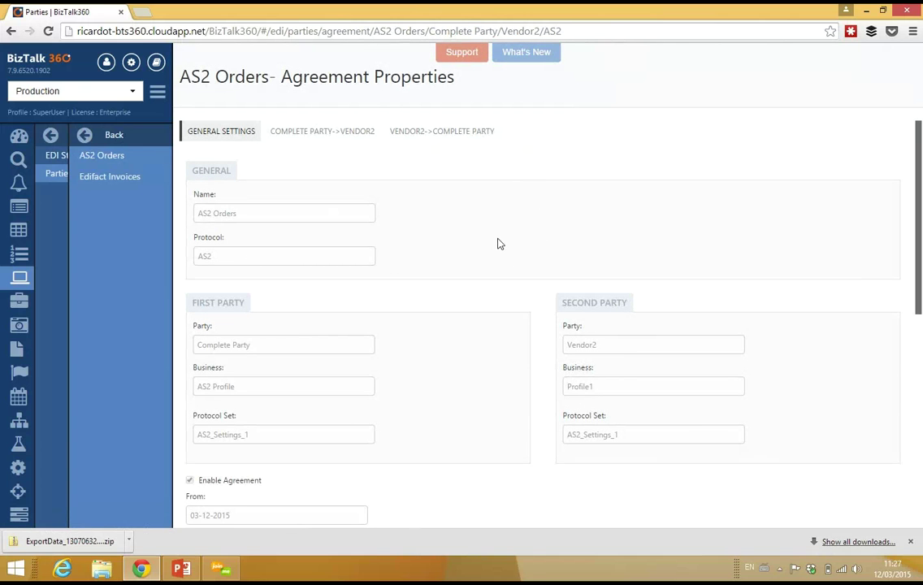
pyautogui.scroll(-3, 494, 245)
pyautogui.scroll(-3, 491, 247)
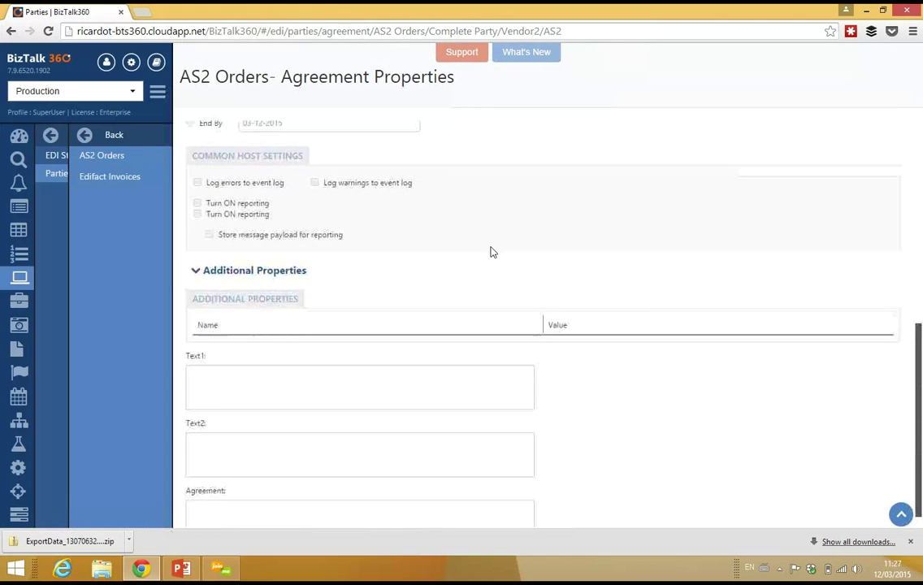
pyautogui.scroll(4, 491, 250)
pyautogui.scroll(3, 368, 197)
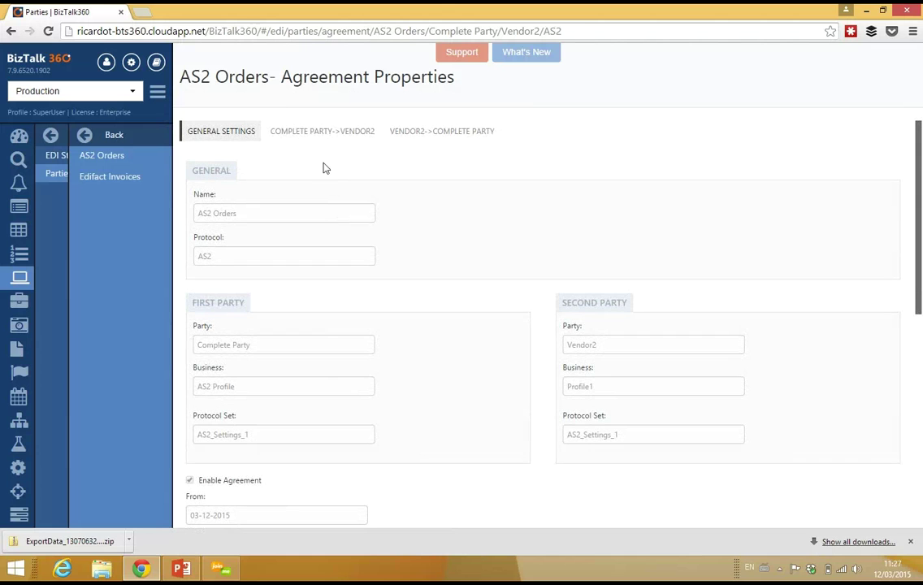
# Check the Complete Party->Vendor2 and Vendor2->Complete Party settings, then return to Parties
pyautogui.click(309, 134)
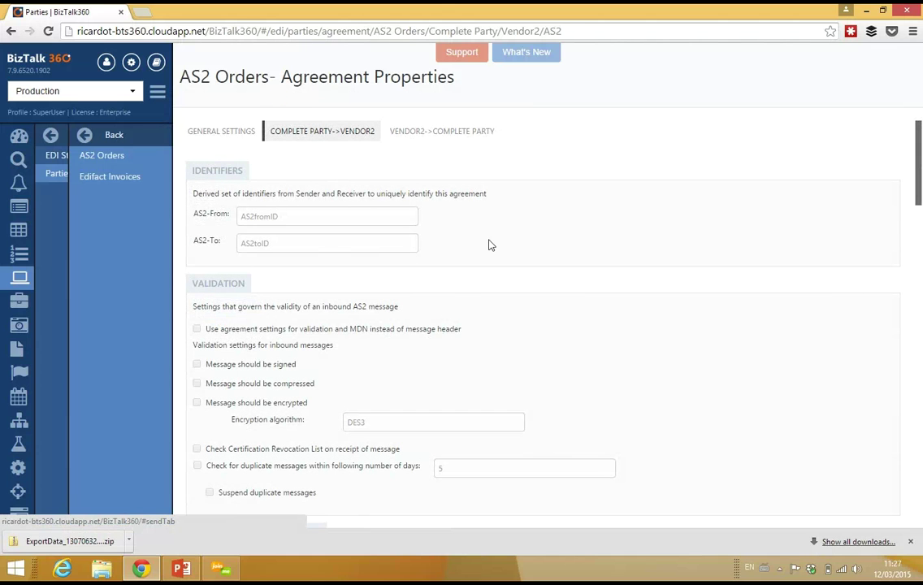
pyautogui.scroll(-15, 557, 287)
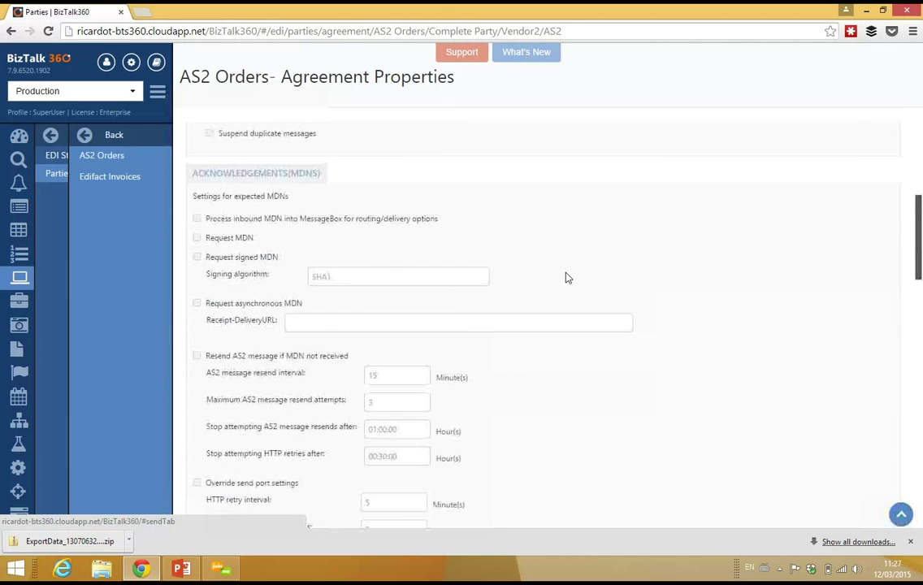
pyautogui.scroll(15, 568, 287)
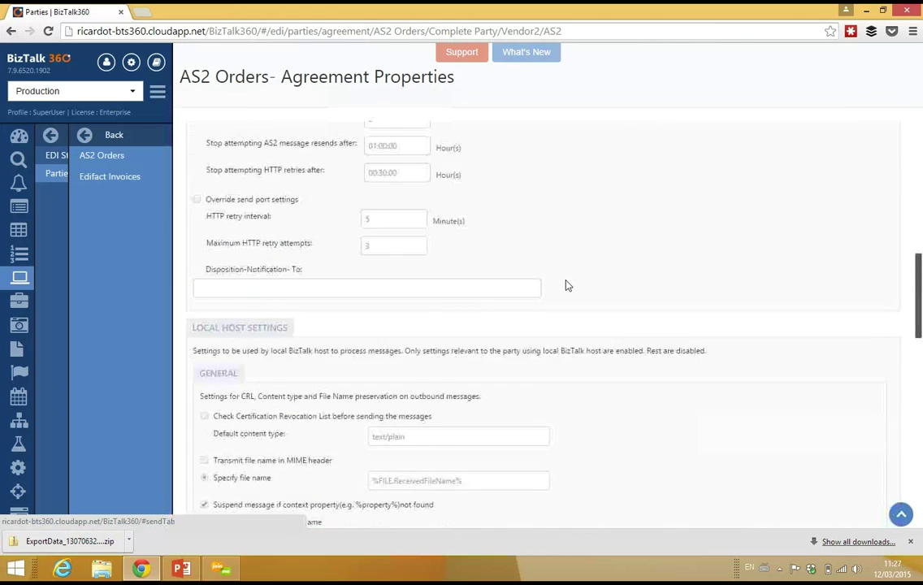
pyautogui.scroll(3, 381, 229)
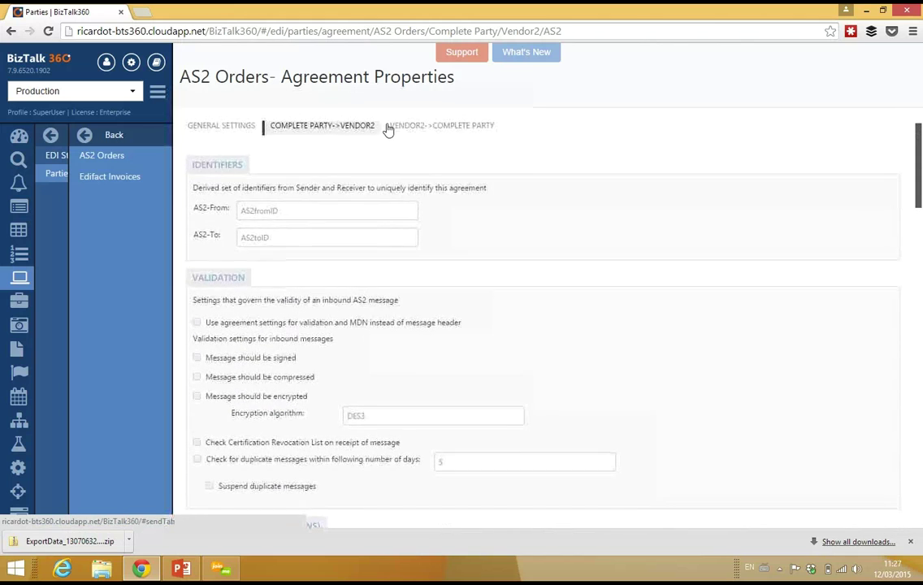
pyautogui.click(449, 132)
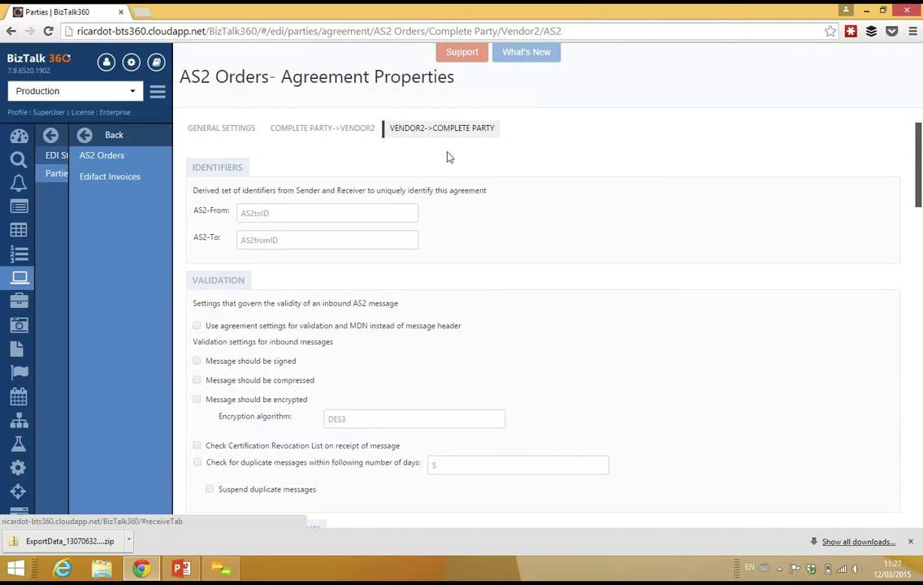
pyautogui.hotkey('alt', 'Left')
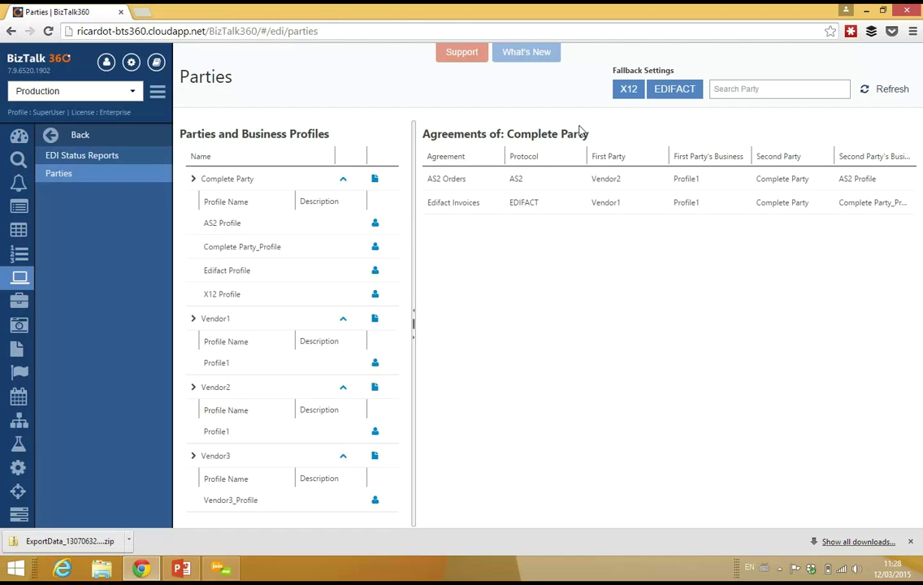
# Review the X12 fallback general options and its agreement interchange and transaction set settings
pyautogui.click(623, 95)
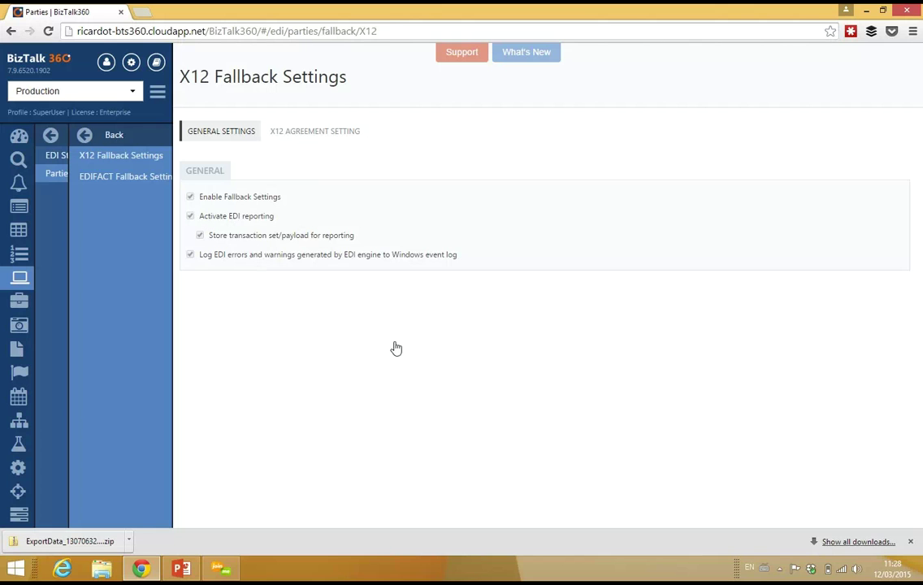
pyautogui.click(282, 137)
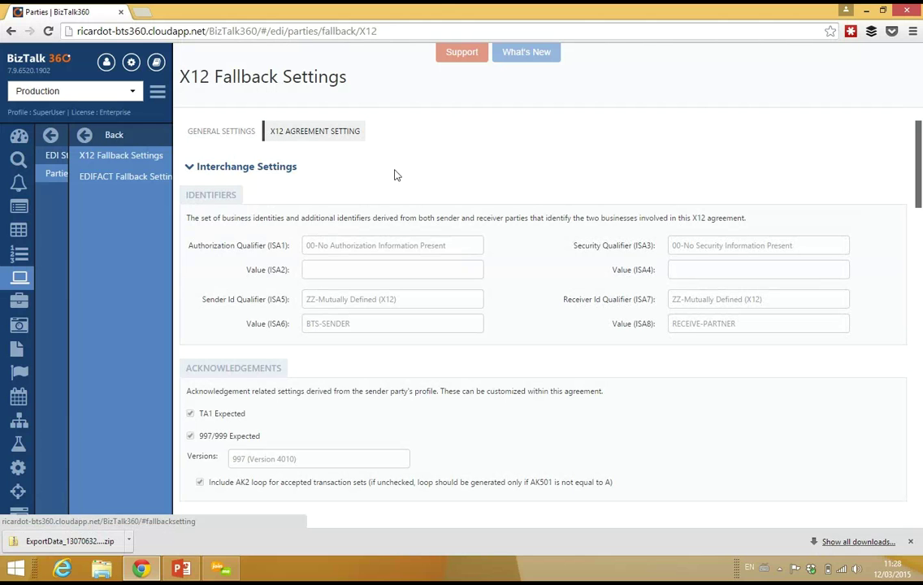
pyautogui.scroll(-5, 525, 204)
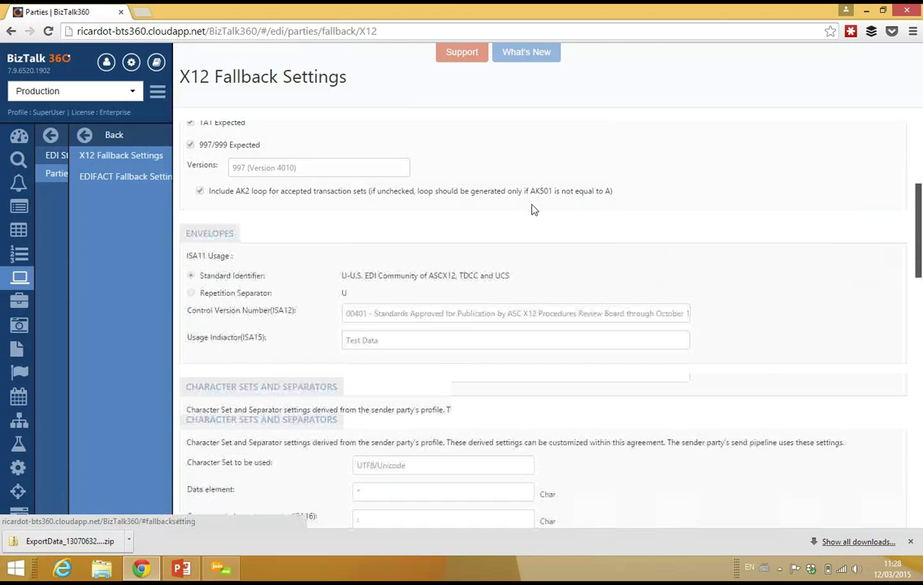
pyautogui.scroll(-4, 527, 212)
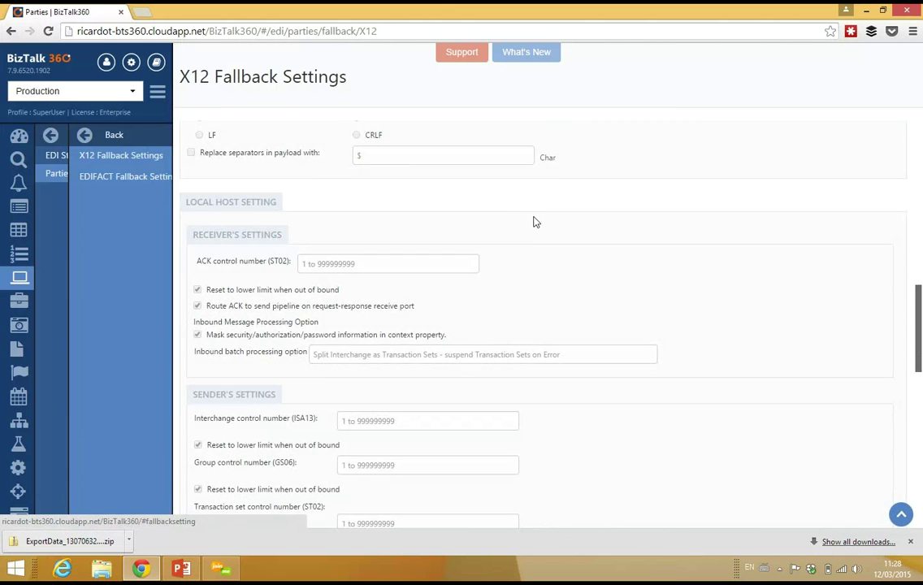
pyautogui.scroll(9, 274, 184)
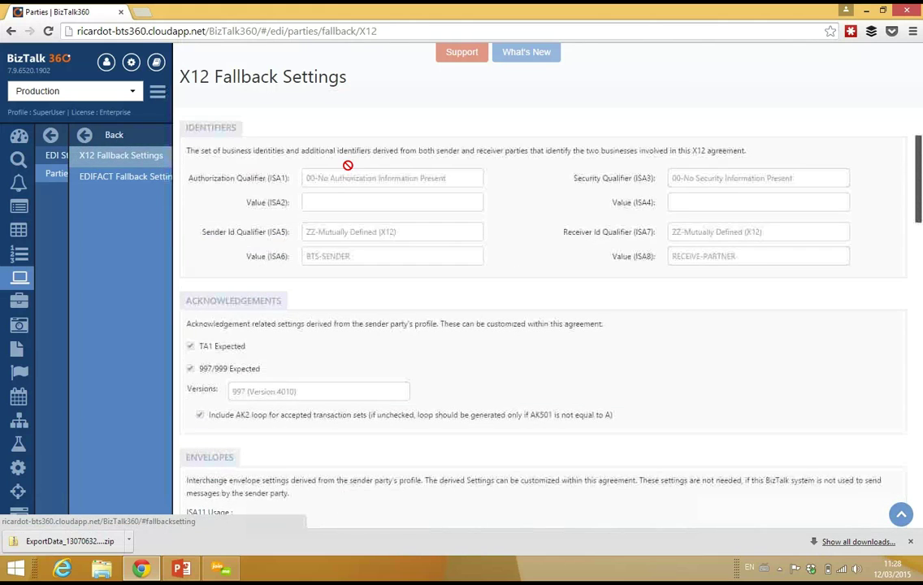
pyautogui.scroll(2, 296, 151)
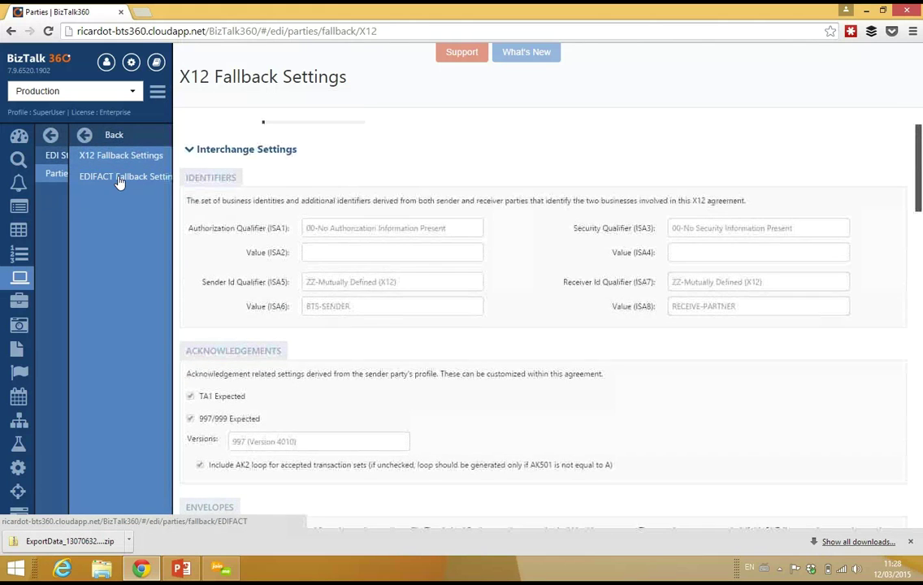
pyautogui.click(120, 177)
# Check the EDIFACT fallback interchange and general settings, then return to the Parties list
pyautogui.click(274, 162)
pyautogui.click(244, 165)
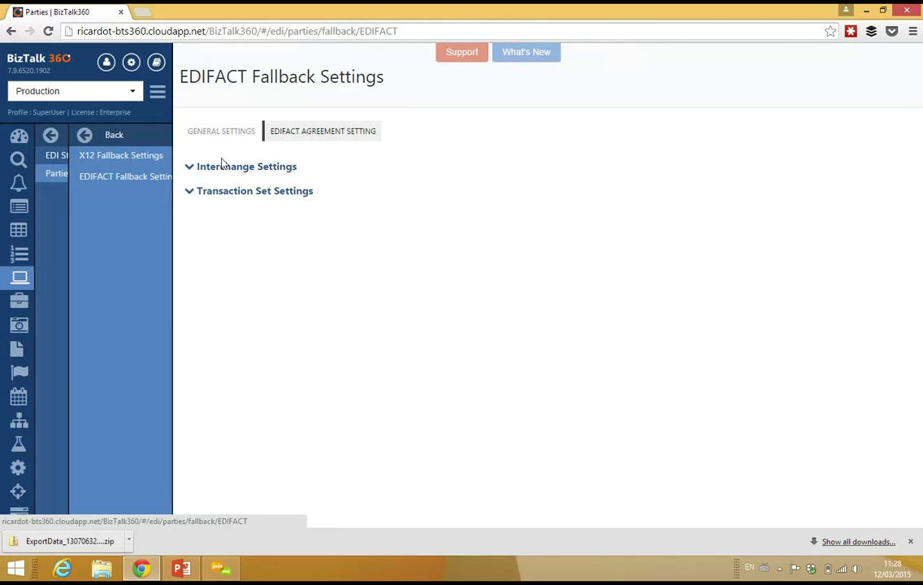
pyautogui.click(221, 165)
pyautogui.click(229, 169)
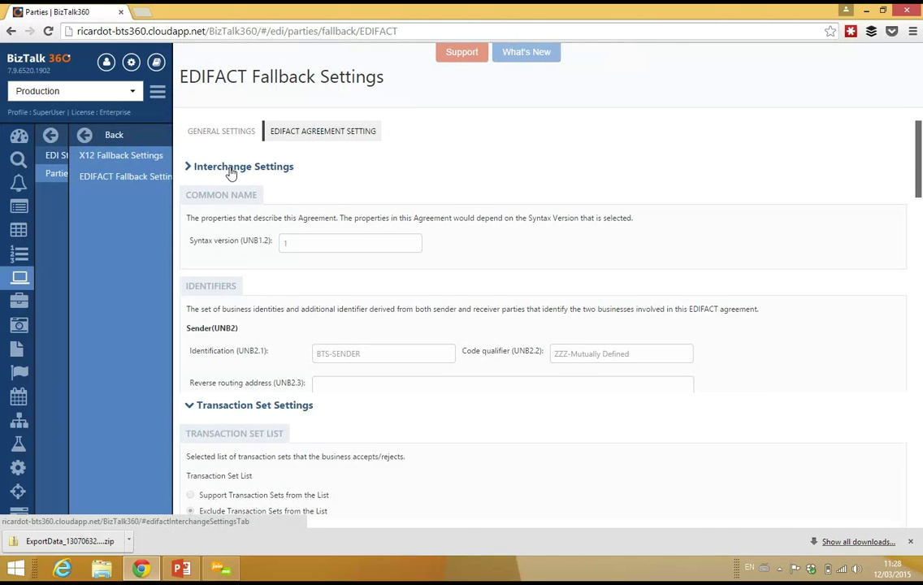
pyautogui.click(229, 170)
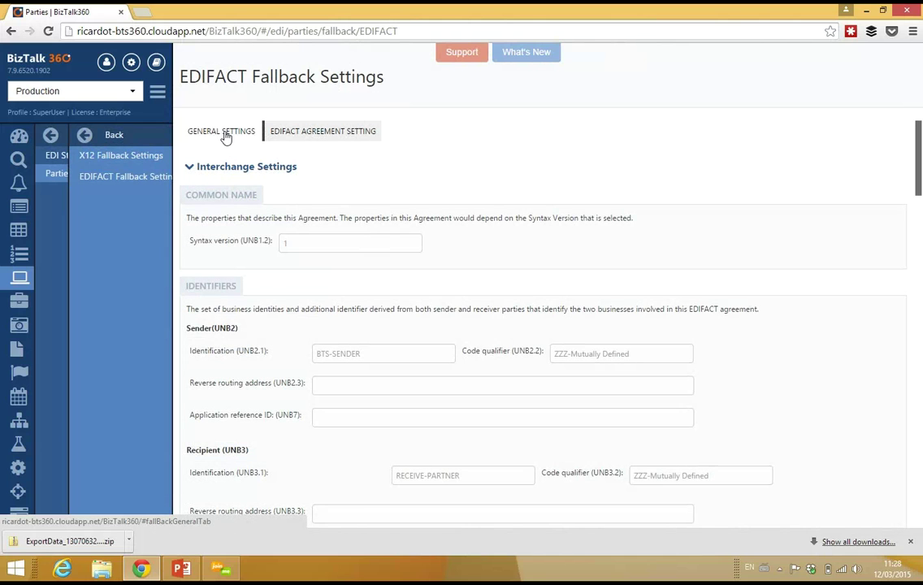
pyautogui.click(226, 135)
pyautogui.click(104, 138)
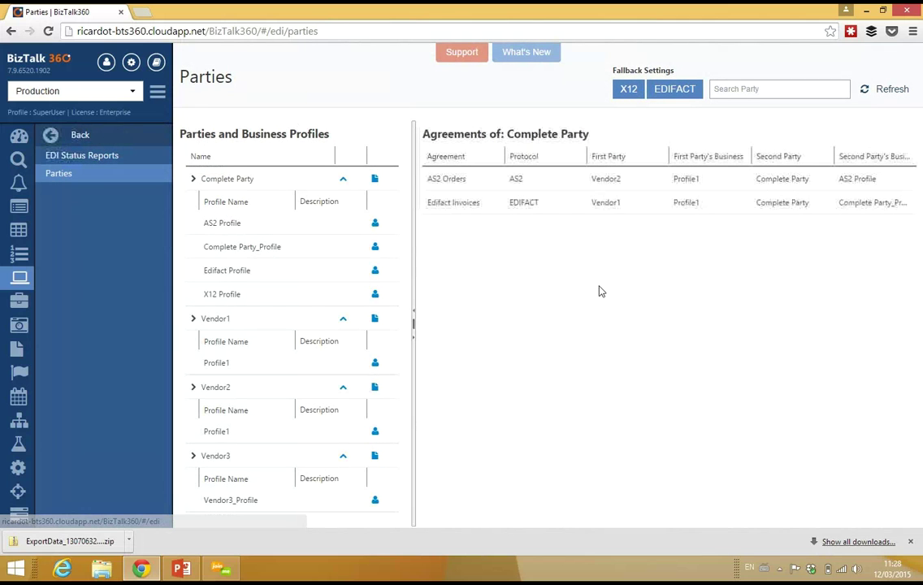
pyautogui.click(735, 91)
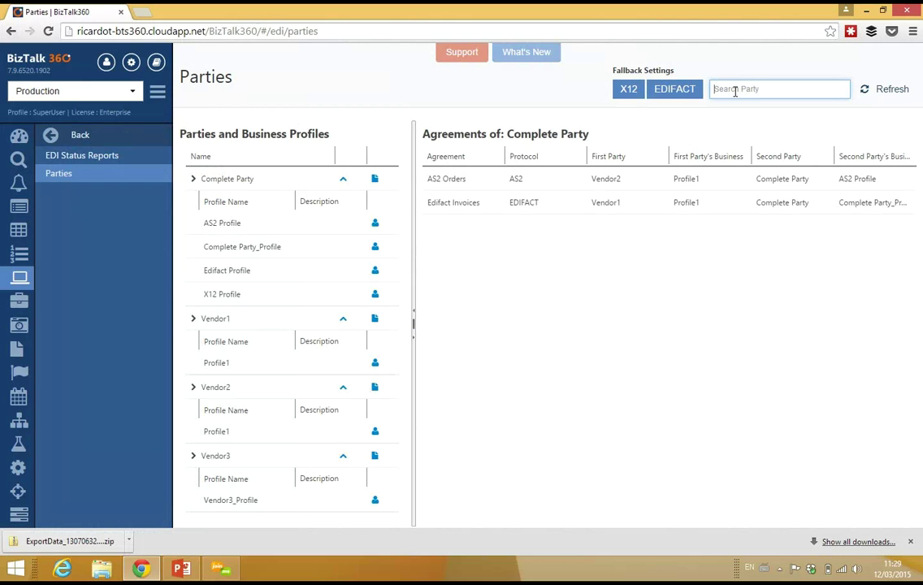
pyautogui.write('vendor')
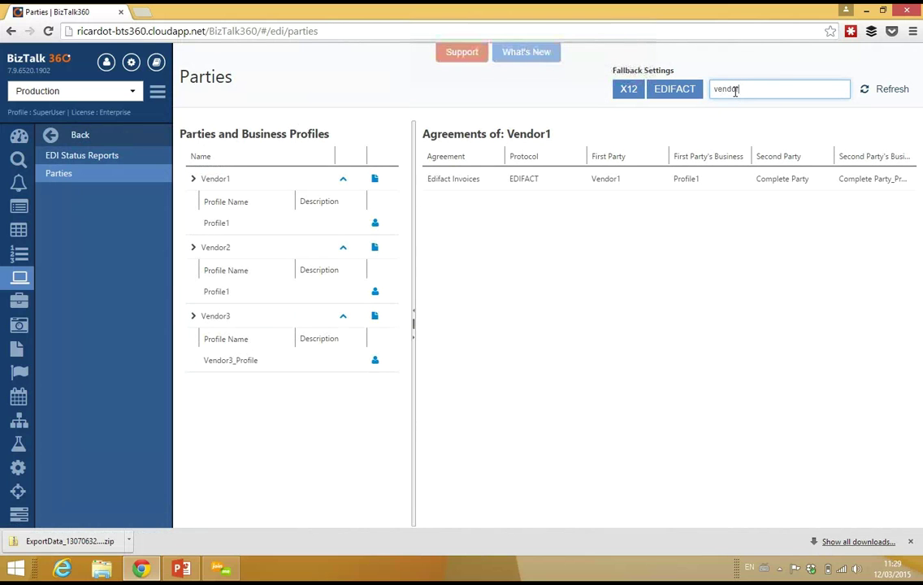
pyautogui.write('1')
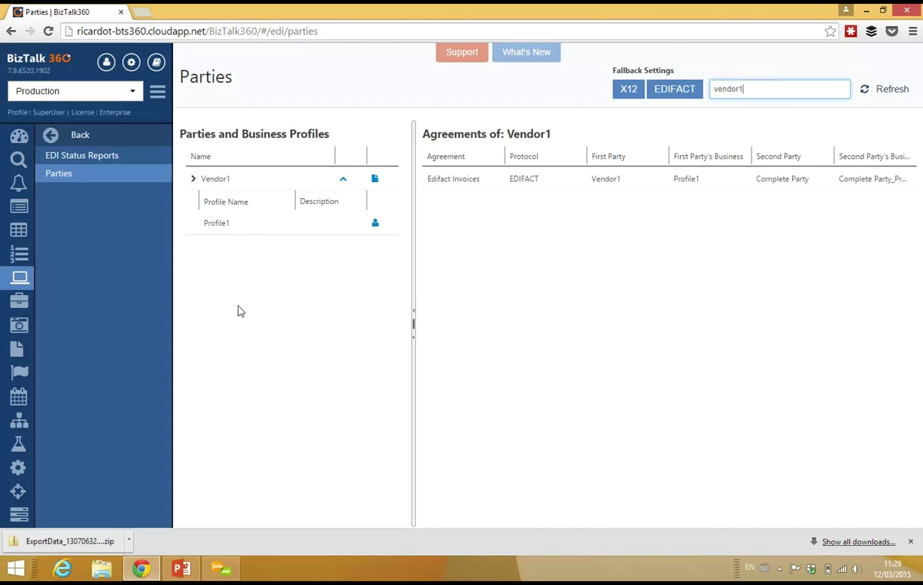
pyautogui.doubleClick(778, 89)
pyautogui.press('BackSpace')
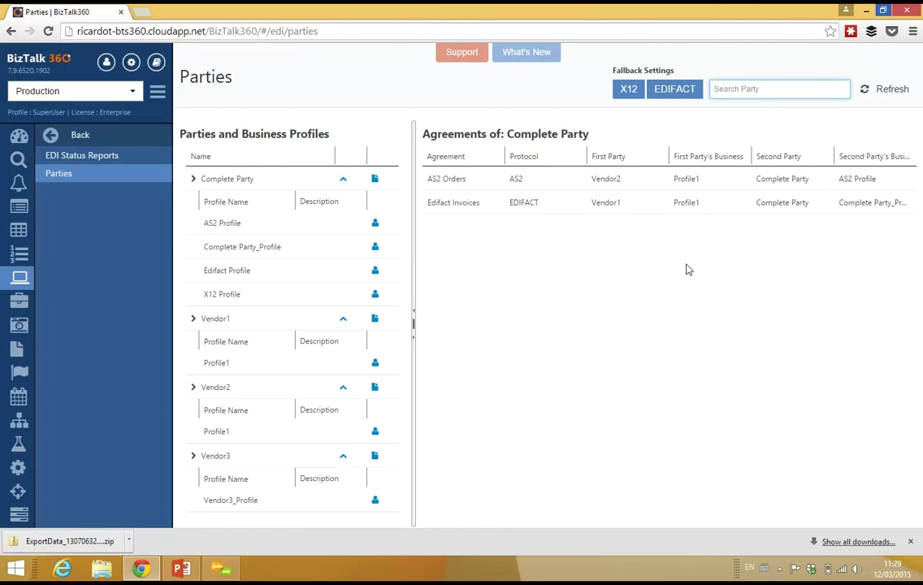
pyautogui.click(79, 138)
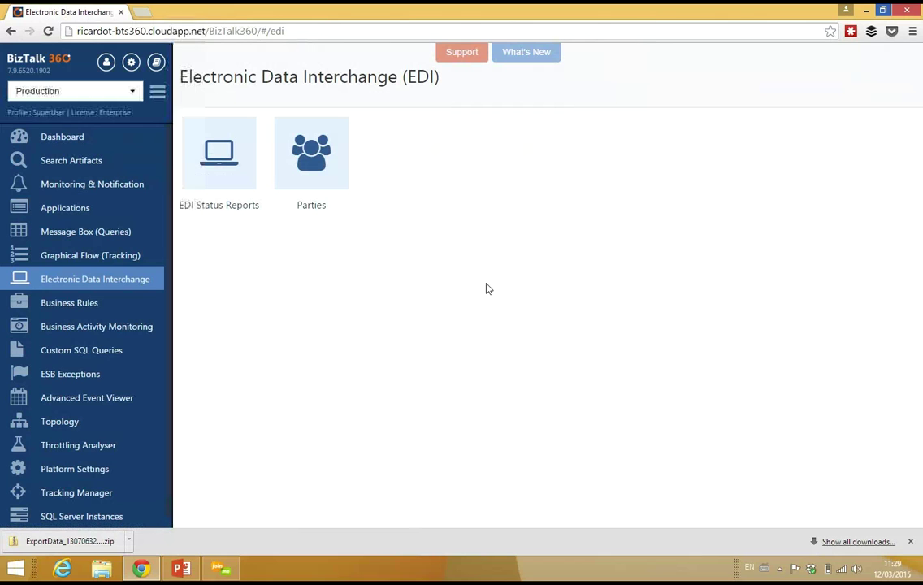
# Open ESB Exception Management and execute the query for WCF OnRamp exceptions
pyautogui.click(58, 376)
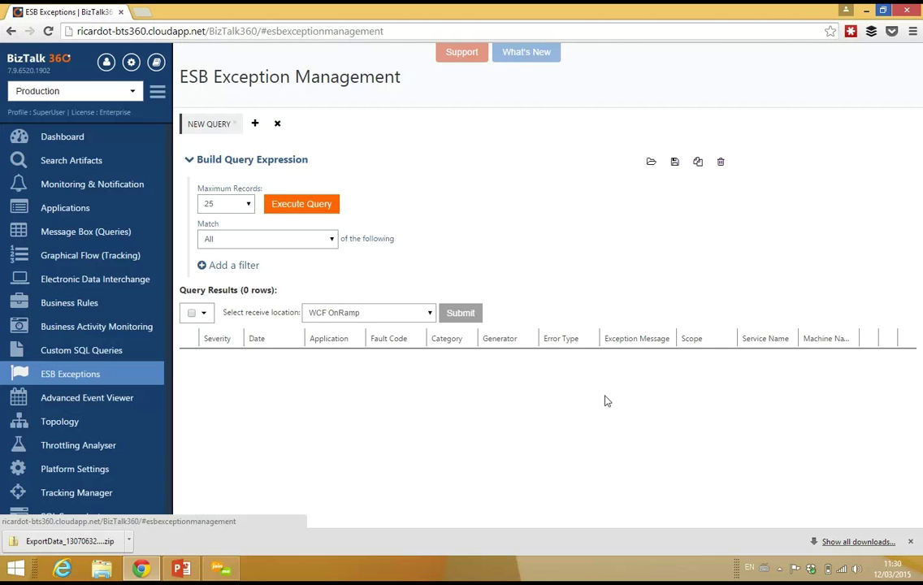
pyautogui.click(319, 205)
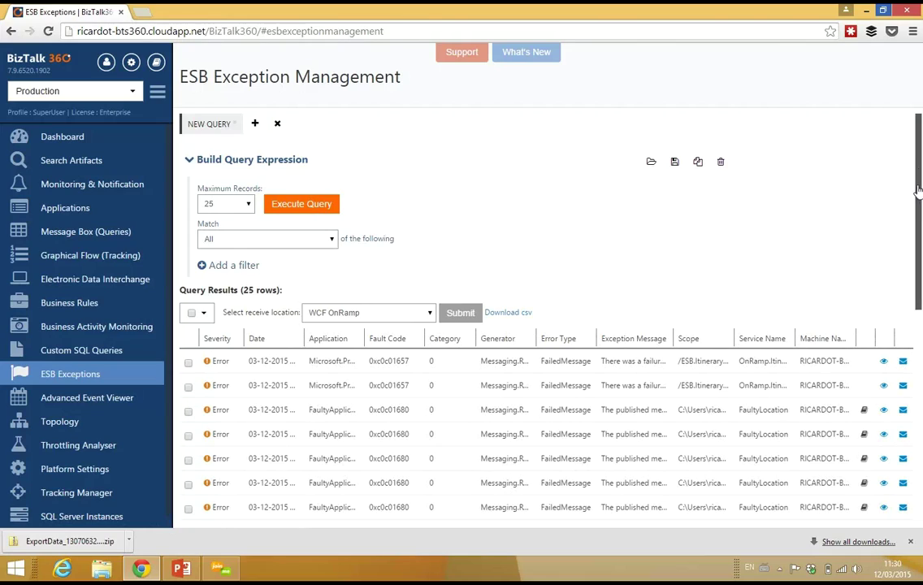
# Scroll through the 25 FailedMessage error rows with fault codes 0xc0c01657 and 0xc0c01680
pyautogui.moveTo(918, 207); pyautogui.dragTo(918, 314)
pyautogui.scroll(-3, 918, 315)
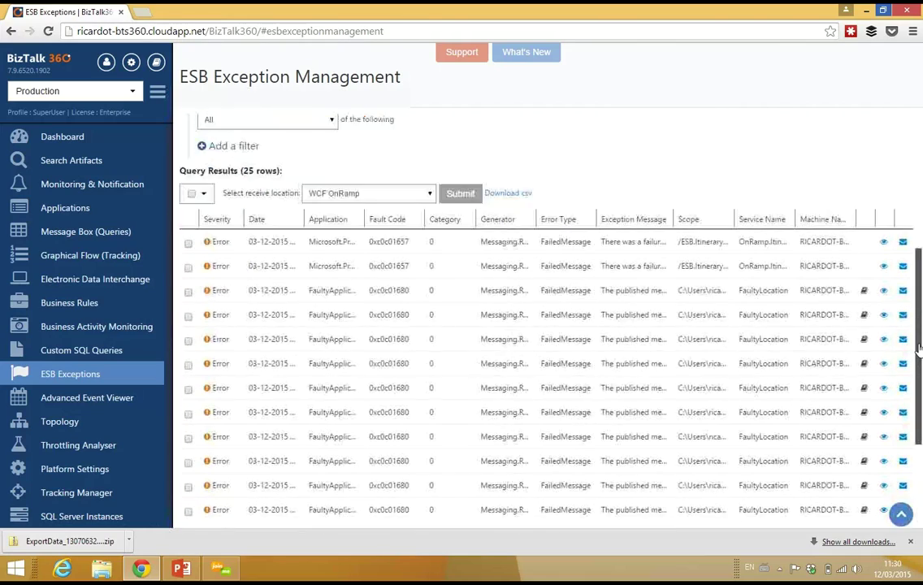
pyautogui.scroll(5, 919, 203)
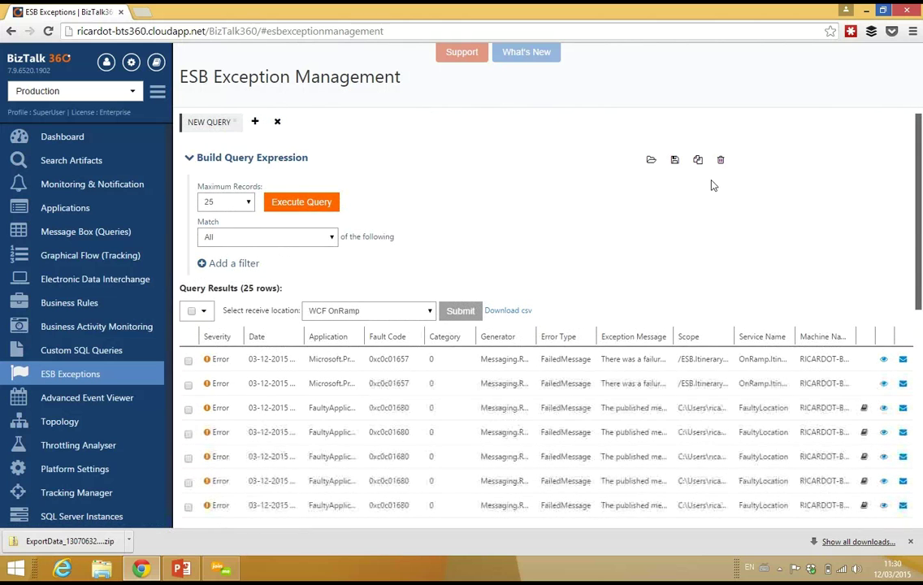
pyautogui.click(232, 263)
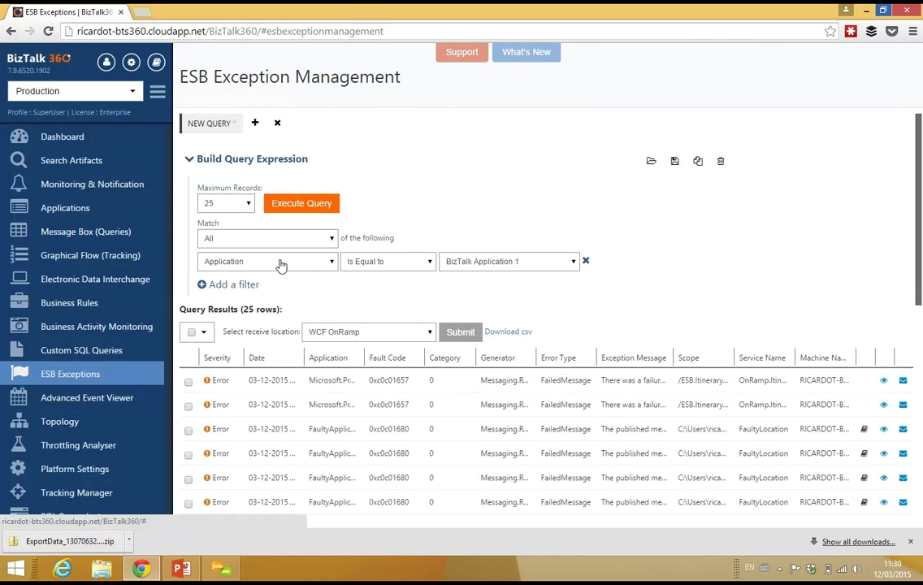
pyautogui.click(489, 268)
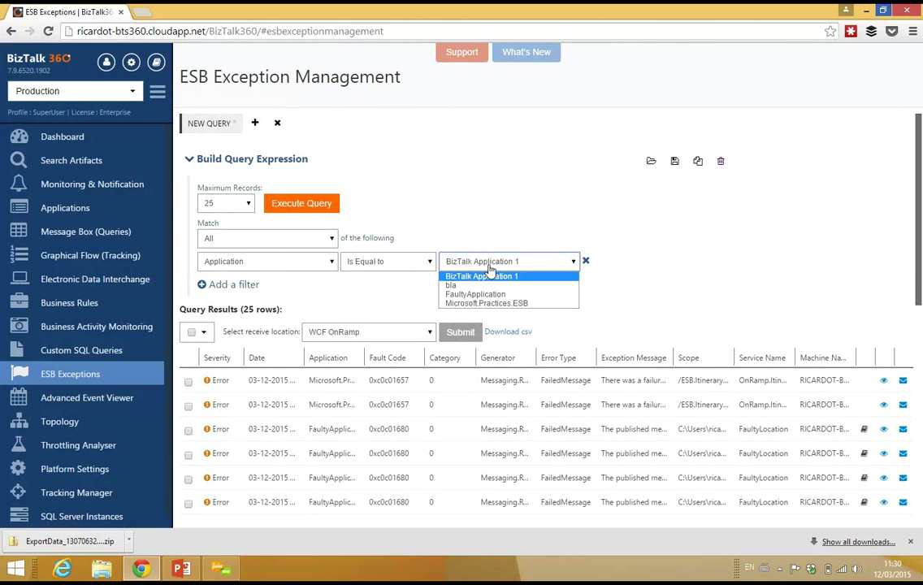
pyautogui.click(451, 282)
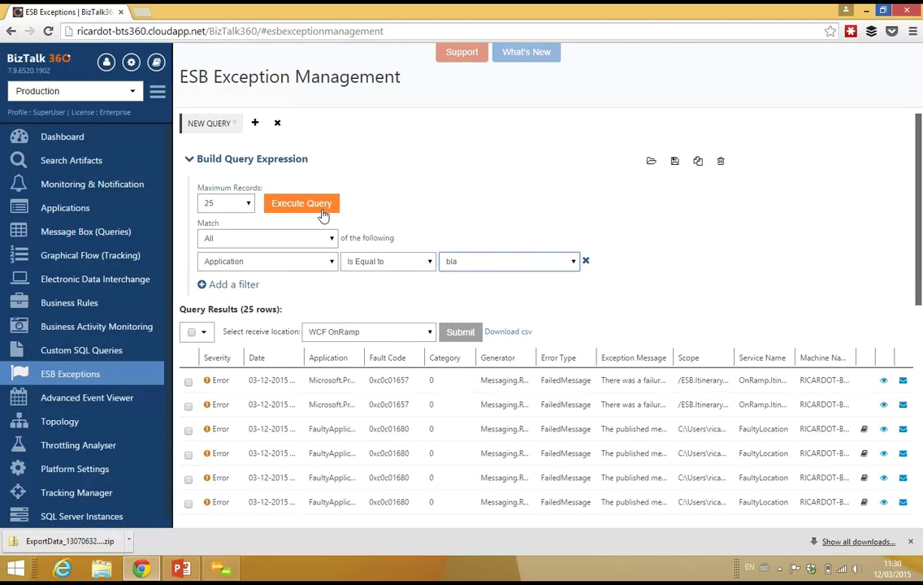
pyautogui.click(322, 209)
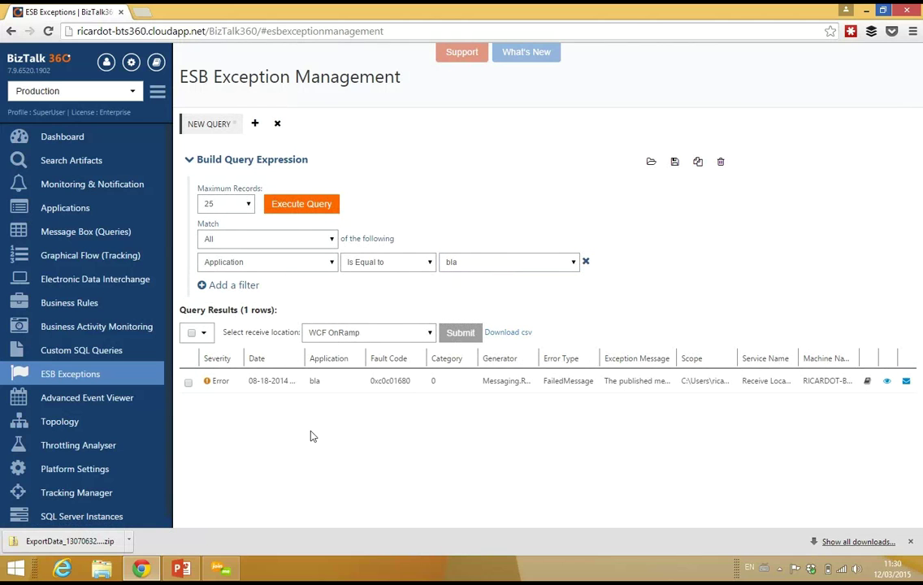
pyautogui.click(235, 285)
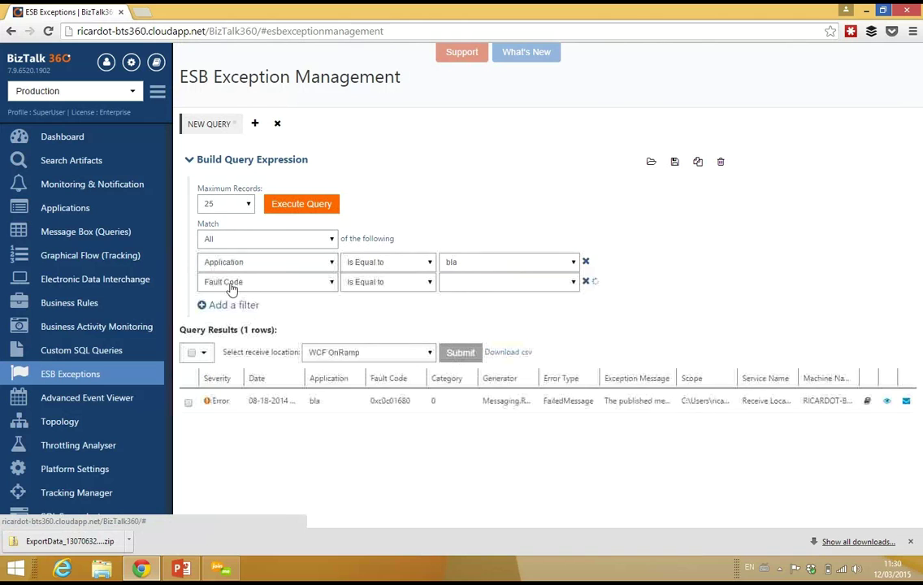
pyautogui.click(260, 282)
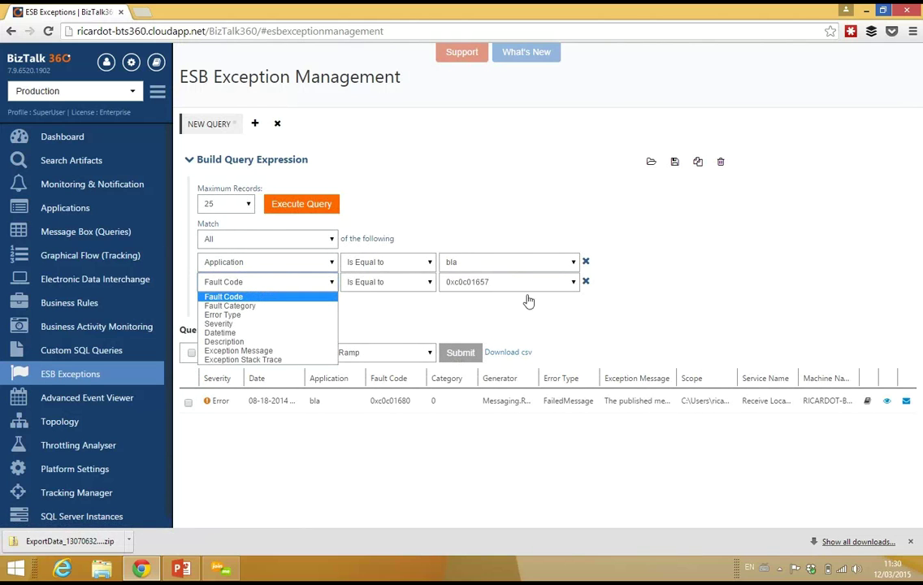
pyautogui.click(641, 295)
pyautogui.click(586, 282)
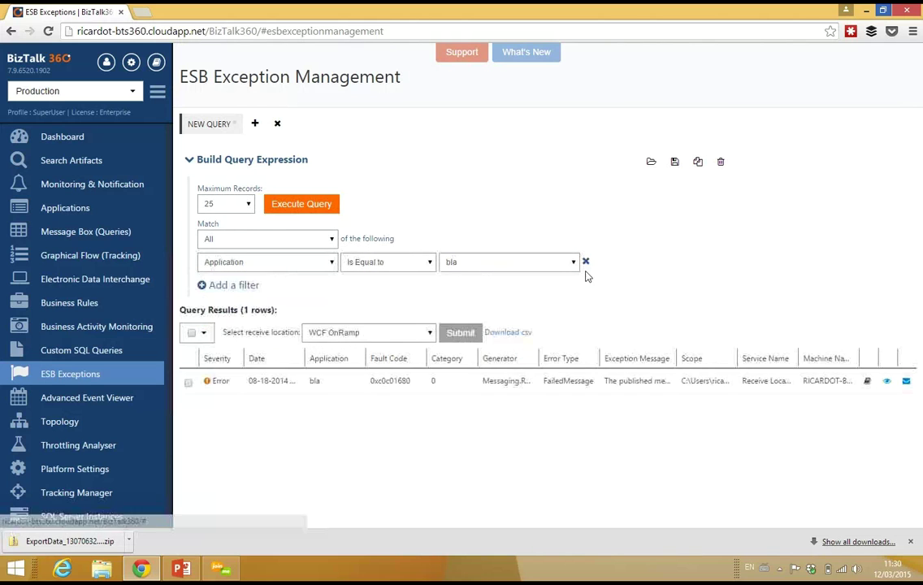
pyautogui.click(586, 261)
pyautogui.click(328, 204)
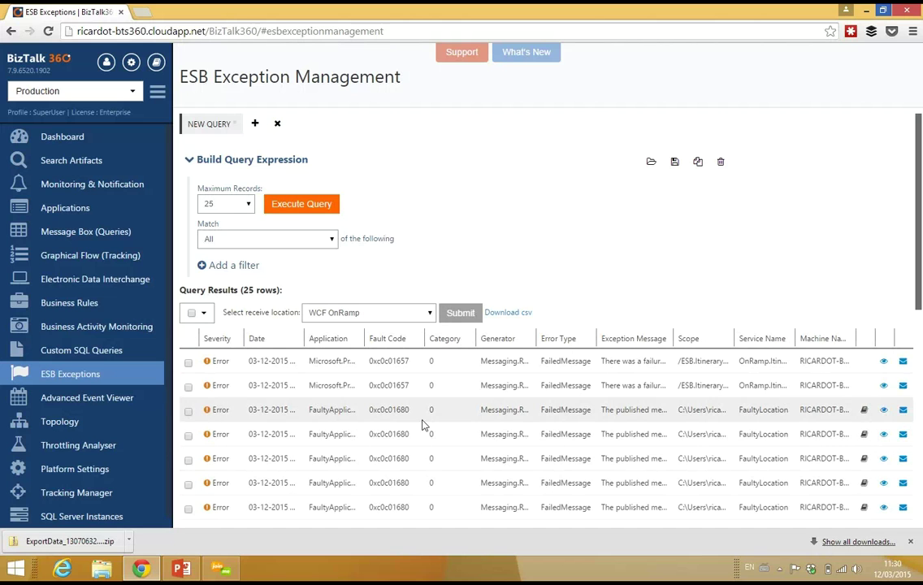
# Inspect a FaultyApplication failed message's content, context properties and general details, then close it
pyautogui.click(903, 411)
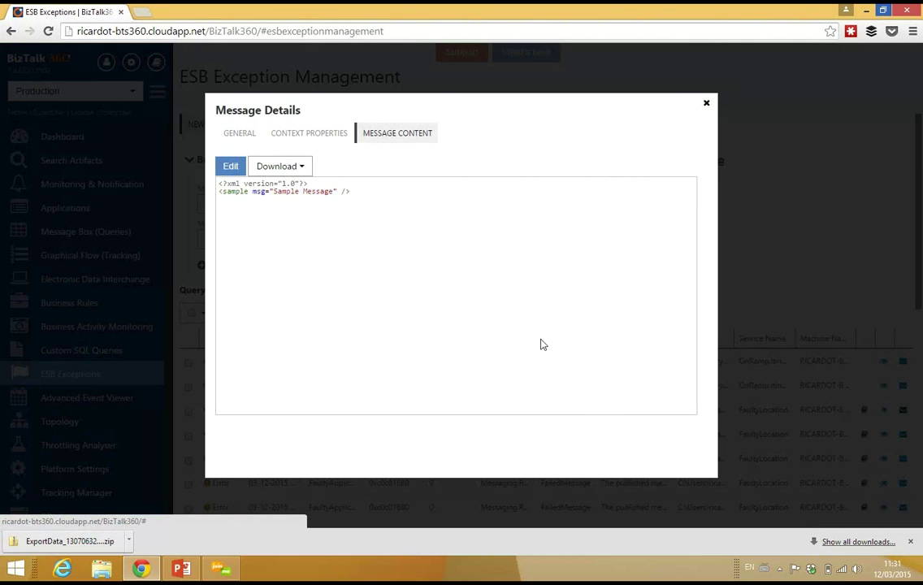
pyautogui.click(383, 252)
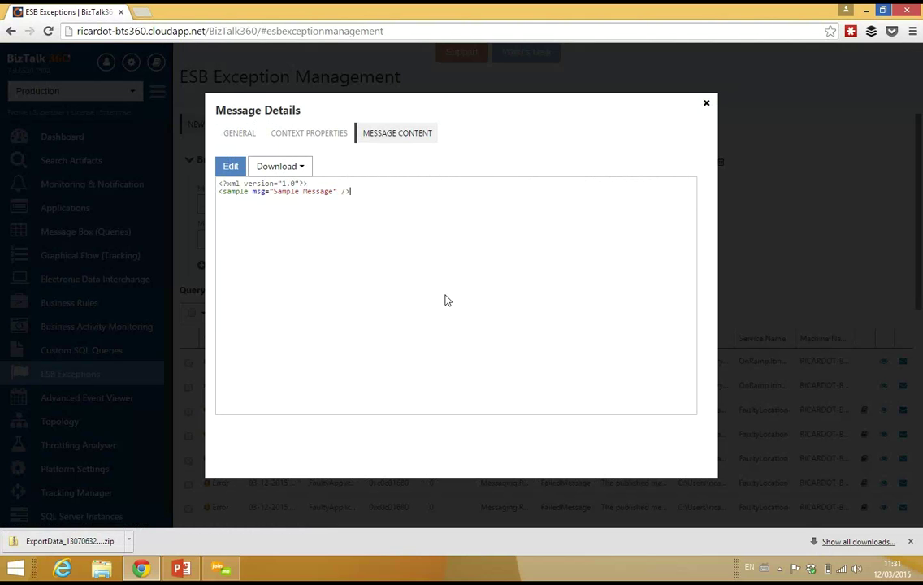
pyautogui.click(292, 138)
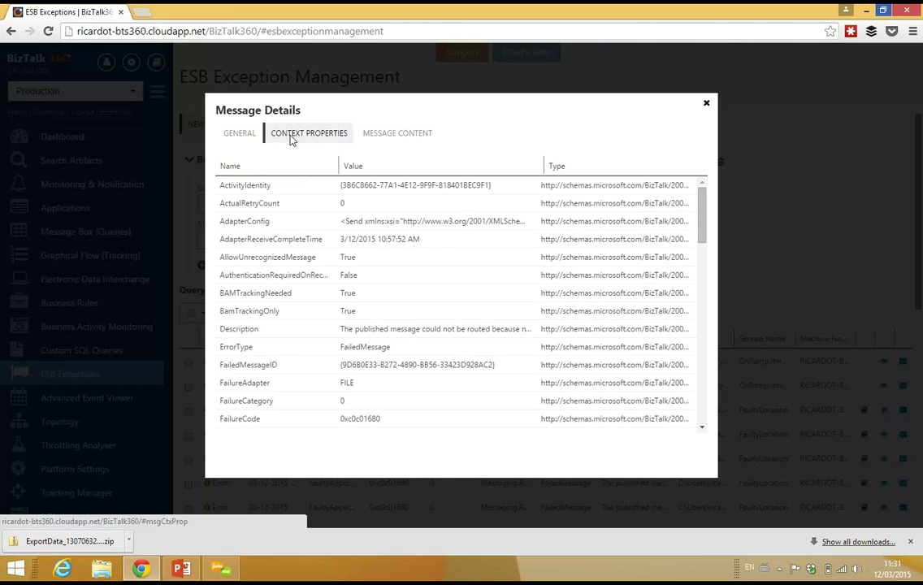
pyautogui.click(233, 136)
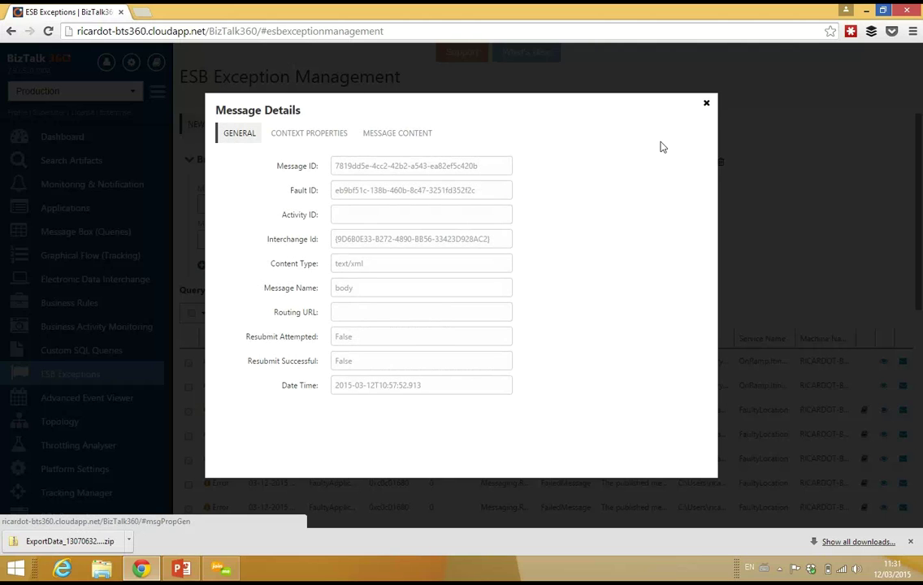
pyautogui.click(706, 106)
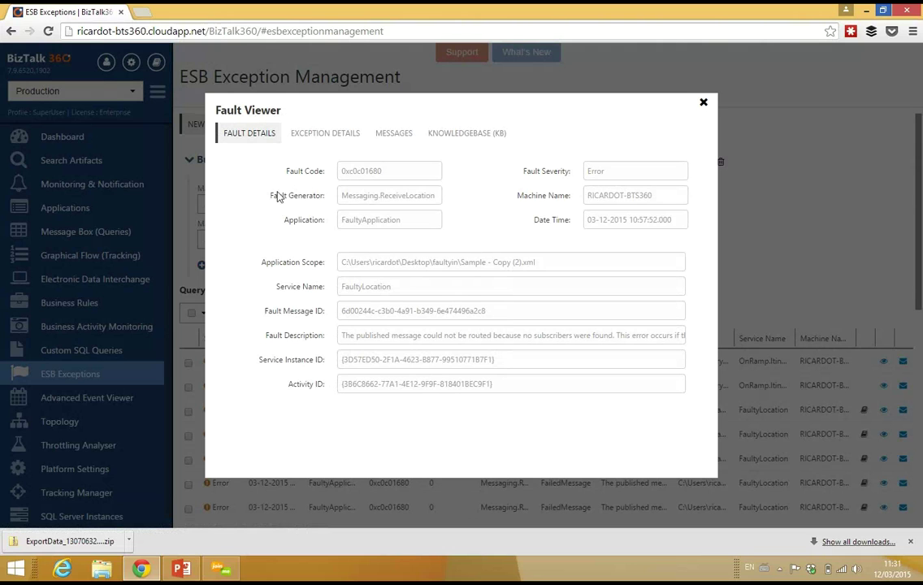
# Check the fault's exception details, referenced messages and KB article, then close the Fault Viewer
pyautogui.click(305, 133)
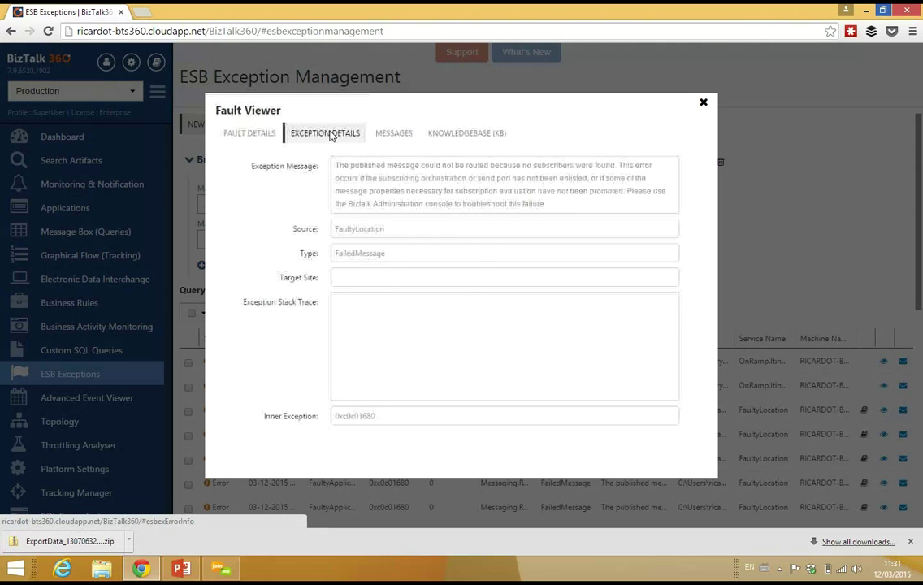
pyautogui.moveTo(334, 165); pyautogui.dragTo(539, 192)
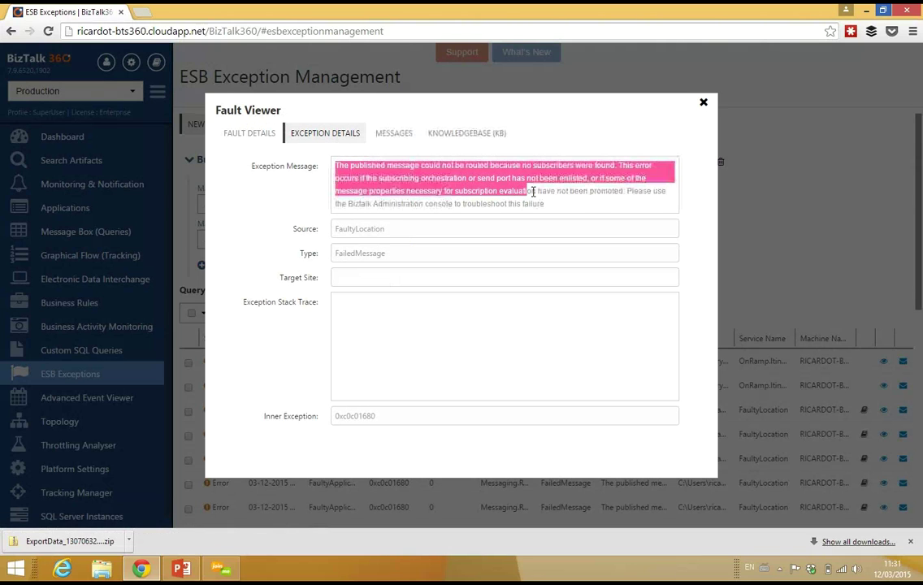
pyautogui.click(558, 215)
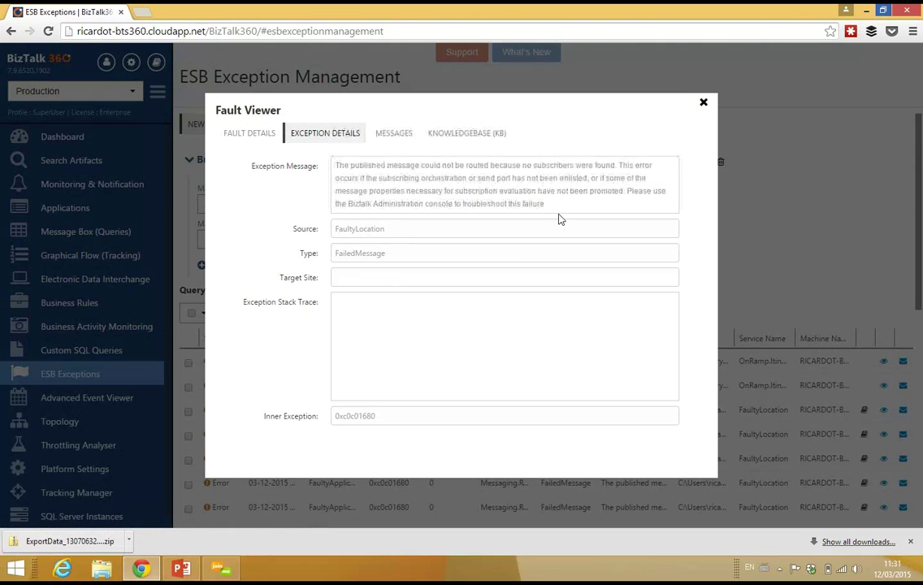
pyautogui.click(391, 135)
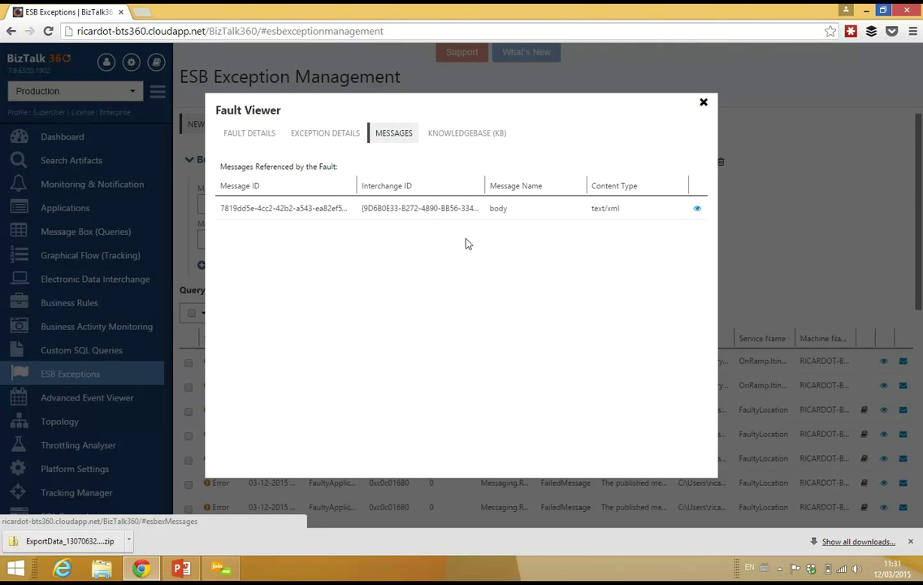
pyautogui.click(475, 138)
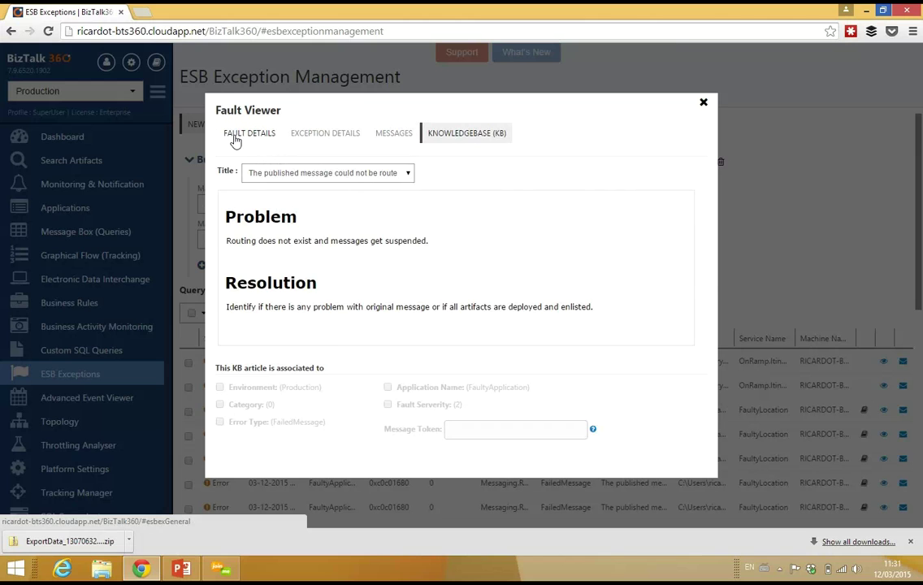
pyautogui.click(236, 137)
pyautogui.click(704, 105)
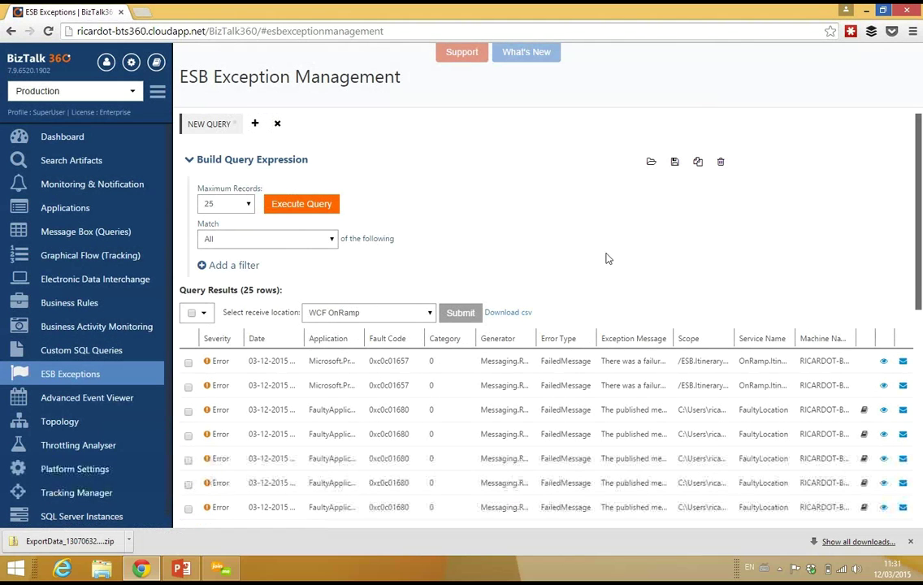
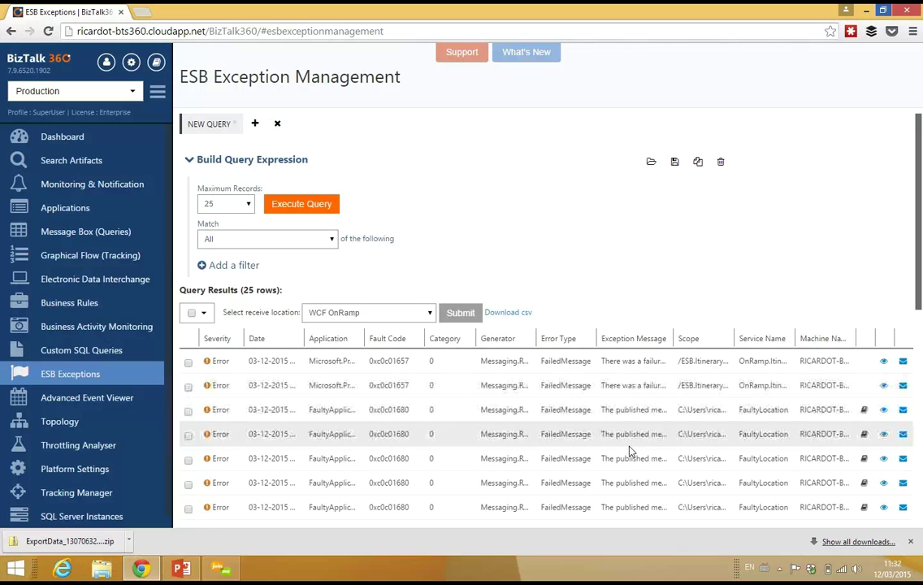
# Edit the failed message content to msg="edit my message", keeping WCF OnRamp as resubmit target
pyautogui.click(901, 410)
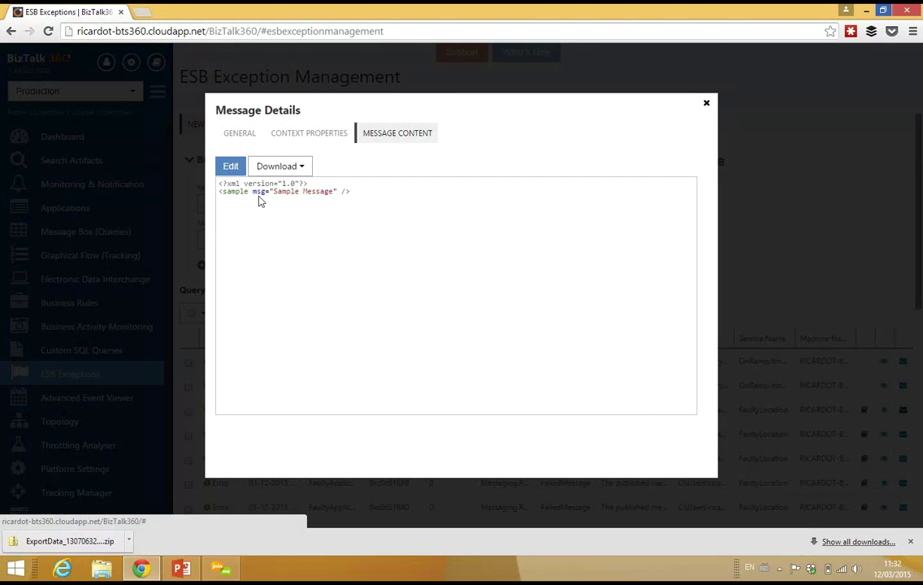
pyautogui.click(228, 168)
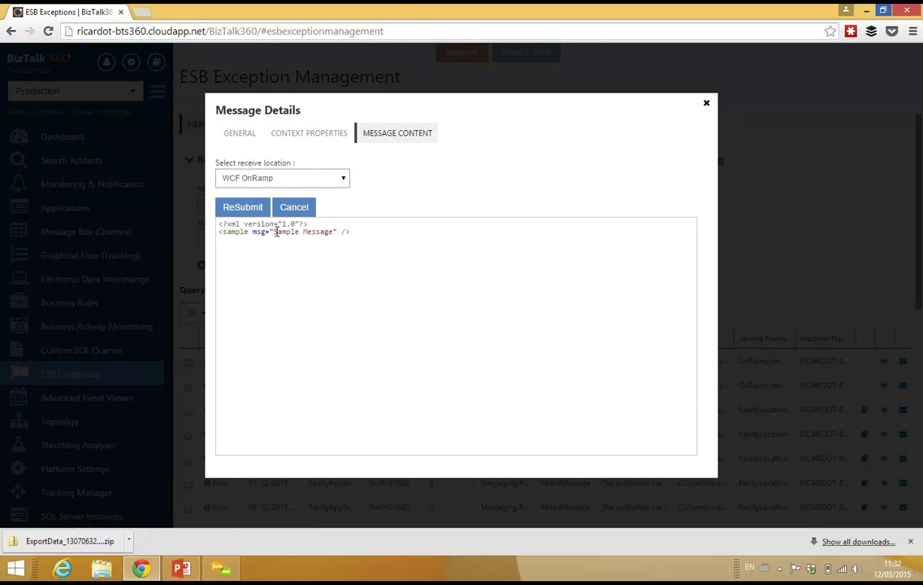
pyautogui.moveTo(274, 231); pyautogui.dragTo(336, 236)
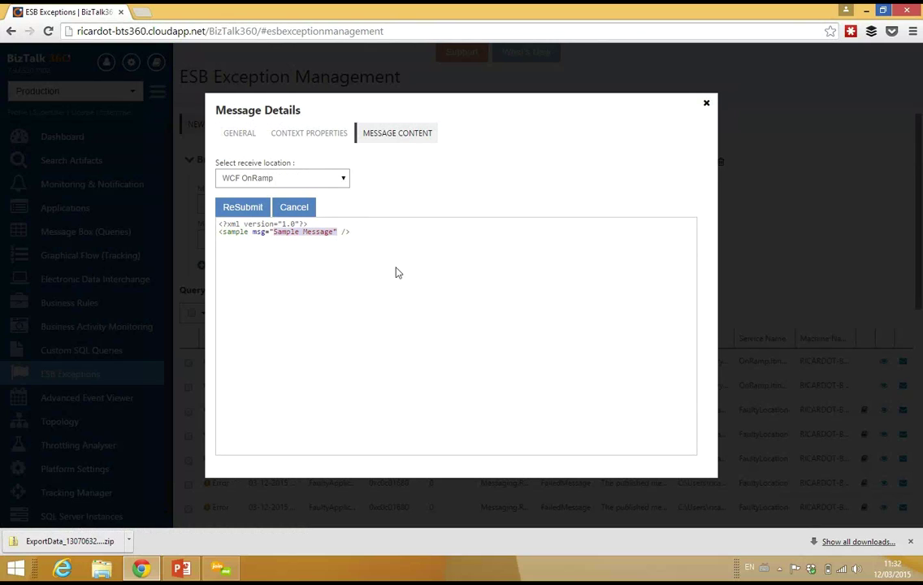
pyautogui.hotkey('shift', 'Left')
pyautogui.write('edit my me')
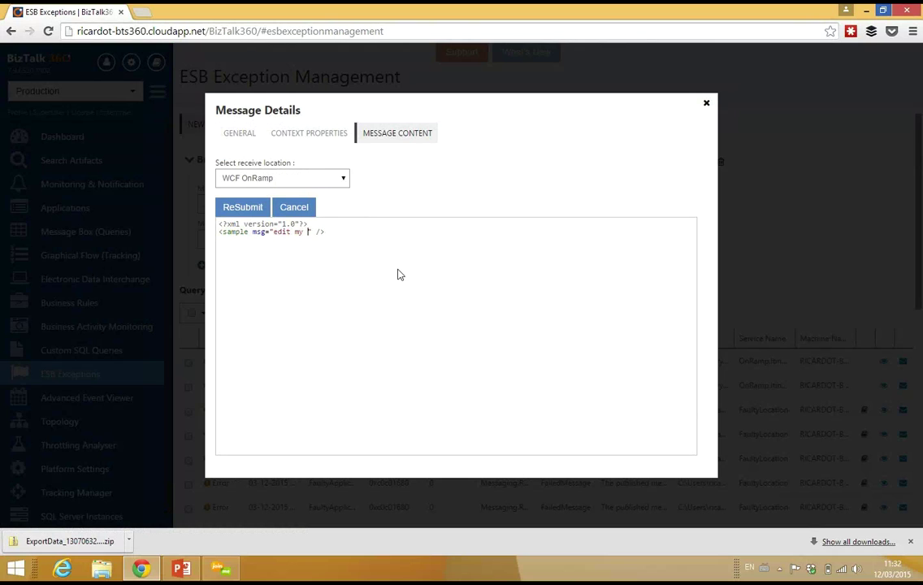
pyautogui.write('ssage')
pyautogui.click(414, 325)
pyautogui.click(274, 178)
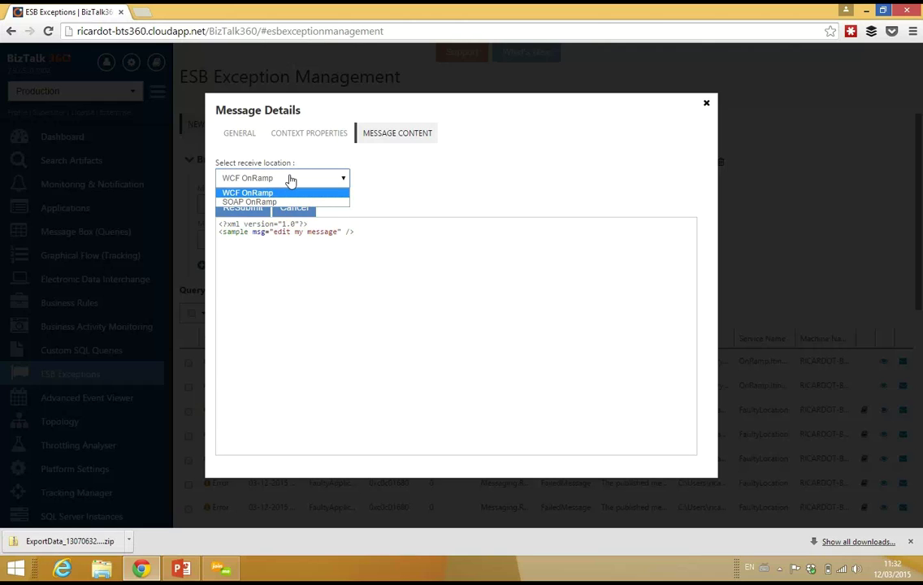
pyautogui.click(291, 178)
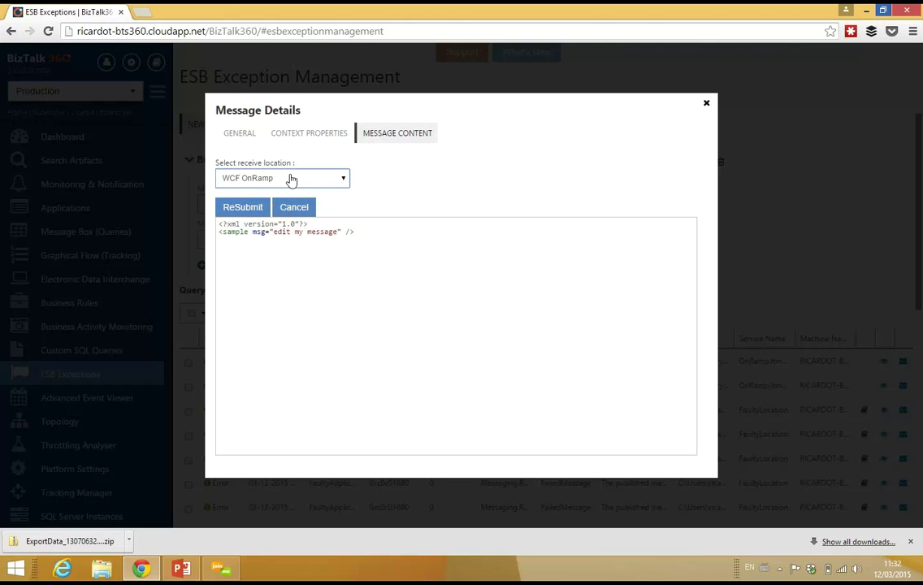
# Resubmit the edited message to WCF OnRamp, confirm success, then close Message Details and Fault Viewer
pyautogui.click(233, 209)
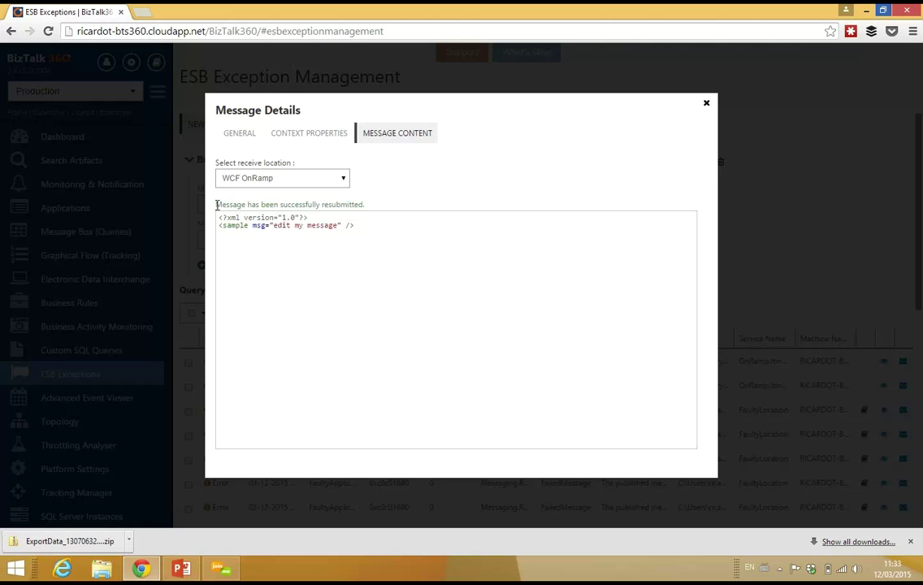
pyautogui.moveTo(217, 203); pyautogui.dragTo(389, 208)
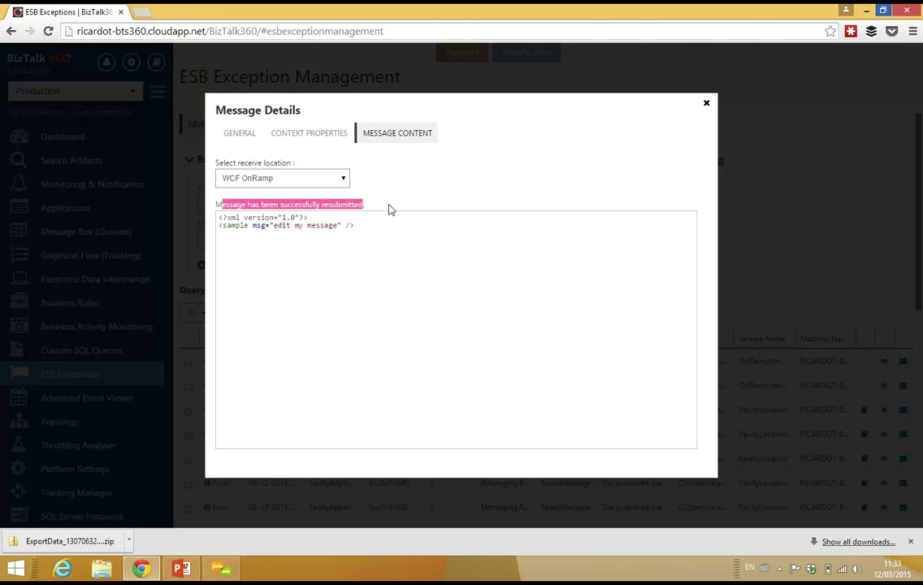
pyautogui.click(389, 210)
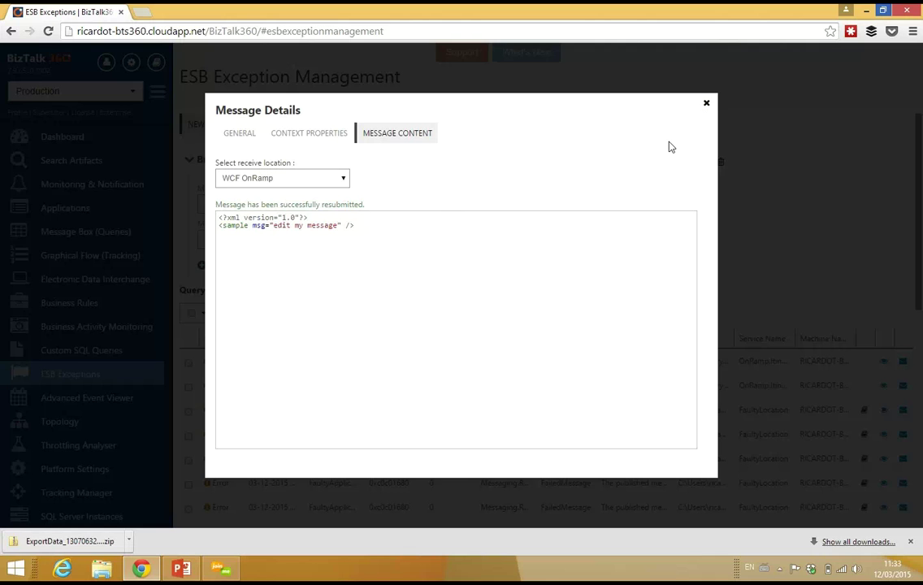
pyautogui.click(706, 103)
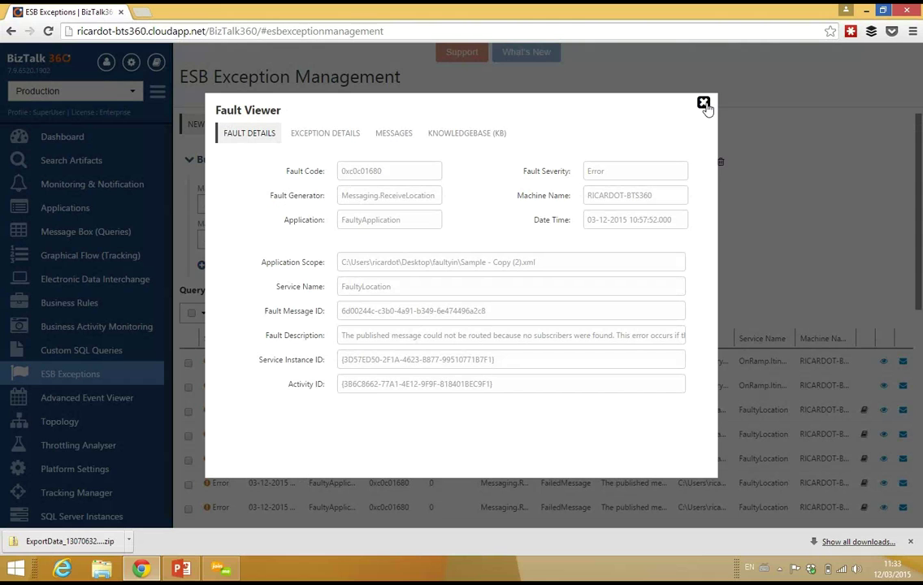
pyautogui.click(704, 104)
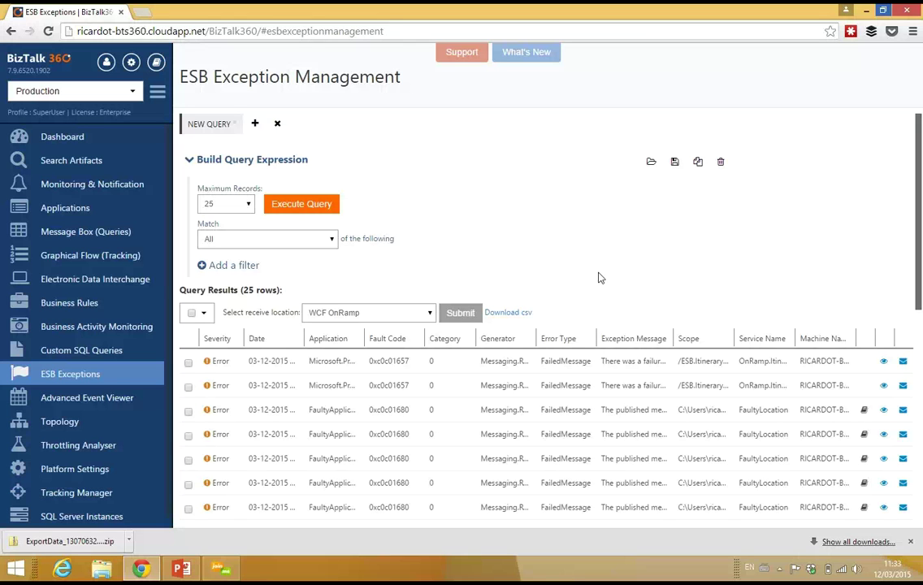
# Check the fourth through ninth failed messages in the exception results
pyautogui.scroll(-1, 592, 246)
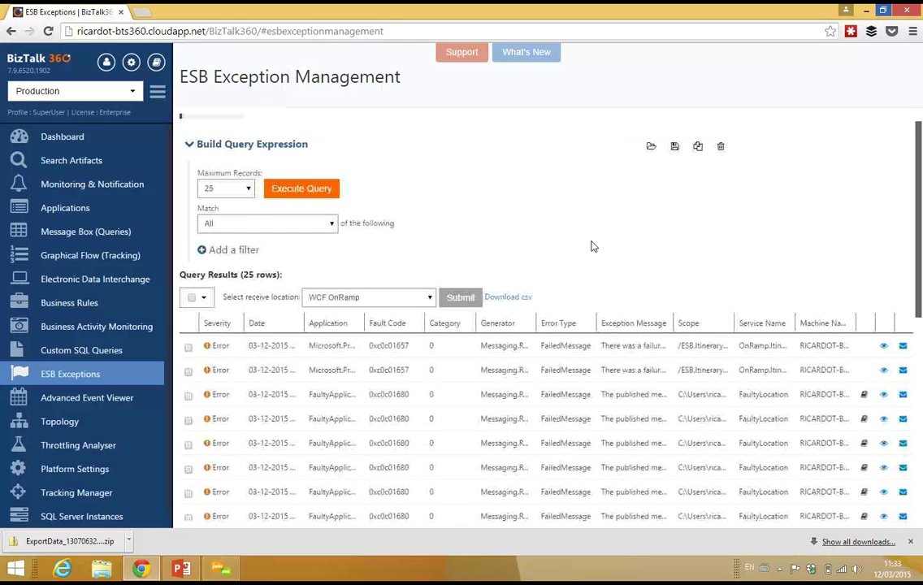
pyautogui.scroll(-3, 592, 246)
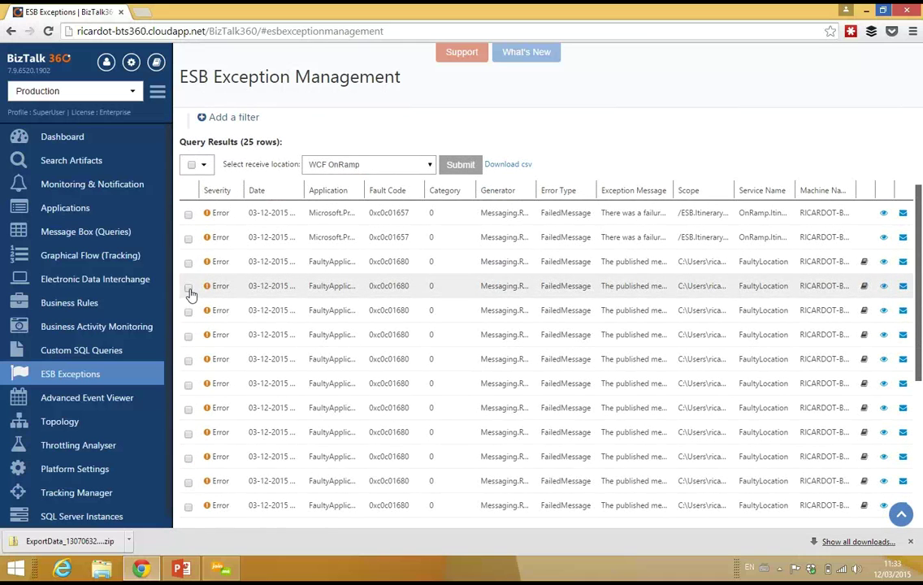
pyautogui.click(188, 290)
pyautogui.click(188, 312)
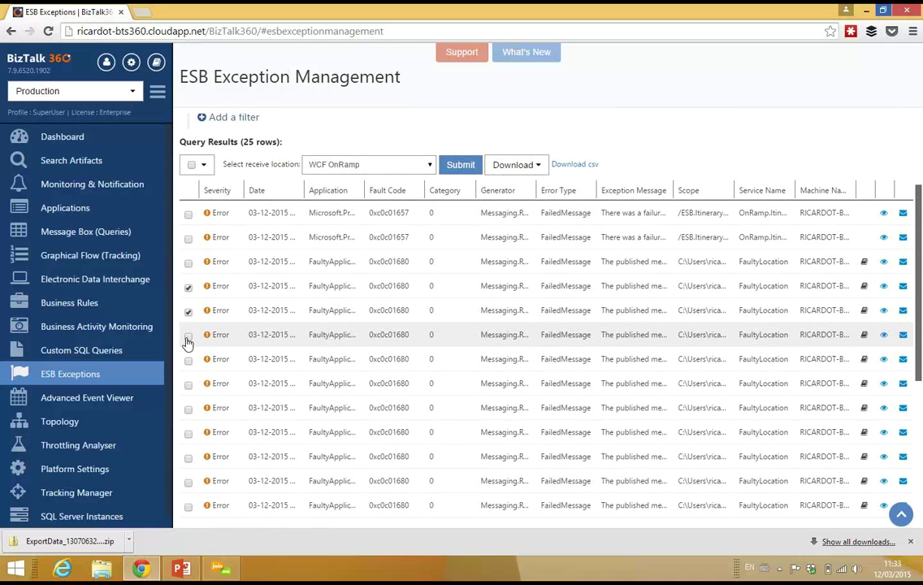
pyautogui.click(188, 336)
pyautogui.click(188, 360)
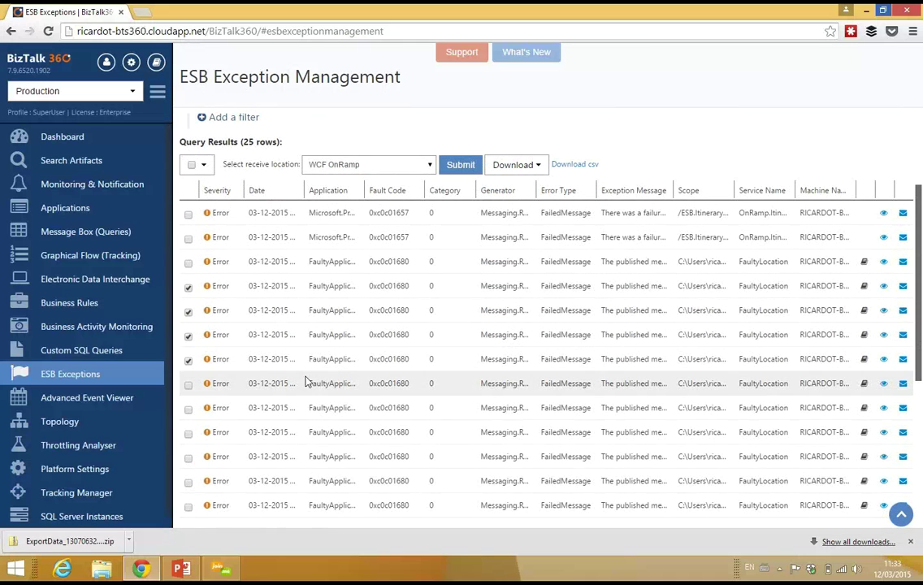
pyautogui.click(188, 385)
pyautogui.click(188, 409)
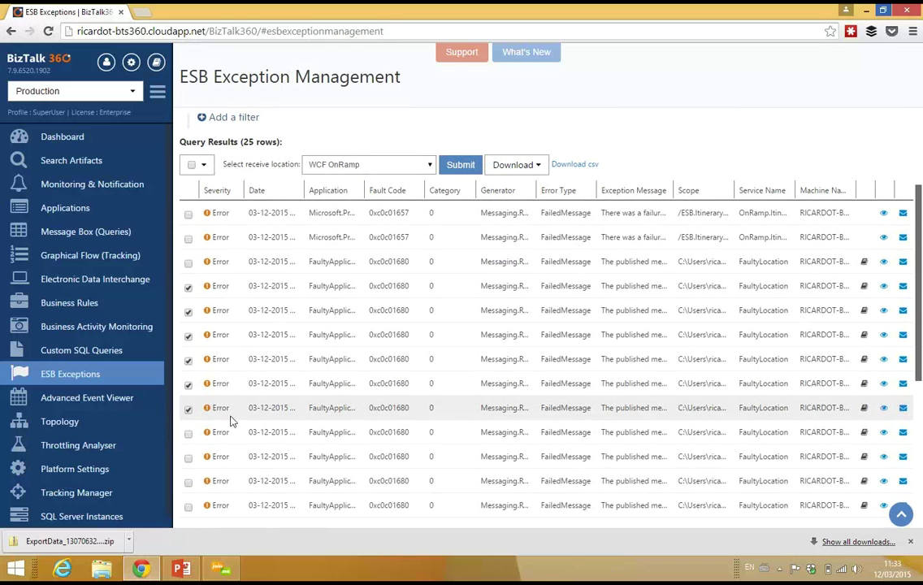
# Choose WCF OnRamp as the receive location for the batch resubmission
pyautogui.scroll(1, 302, 417)
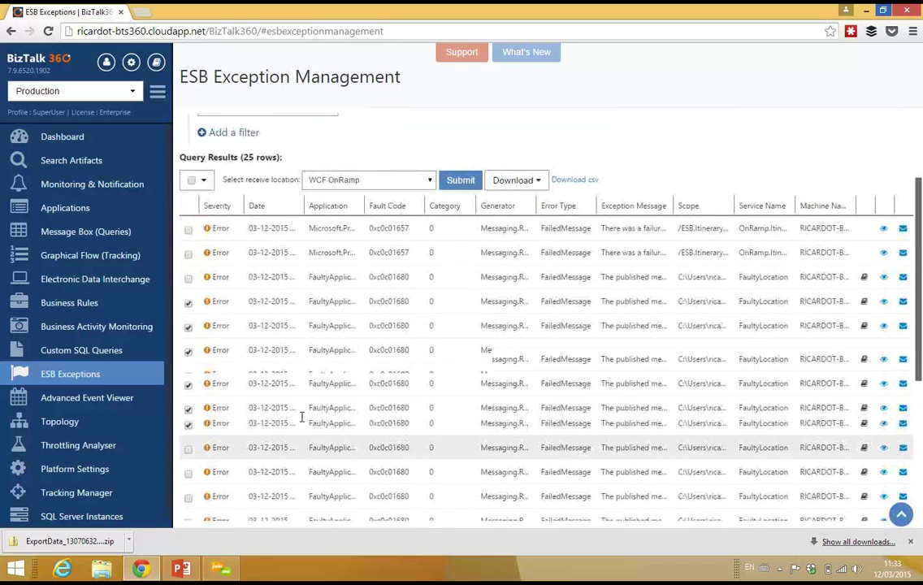
pyautogui.scroll(3, 302, 417)
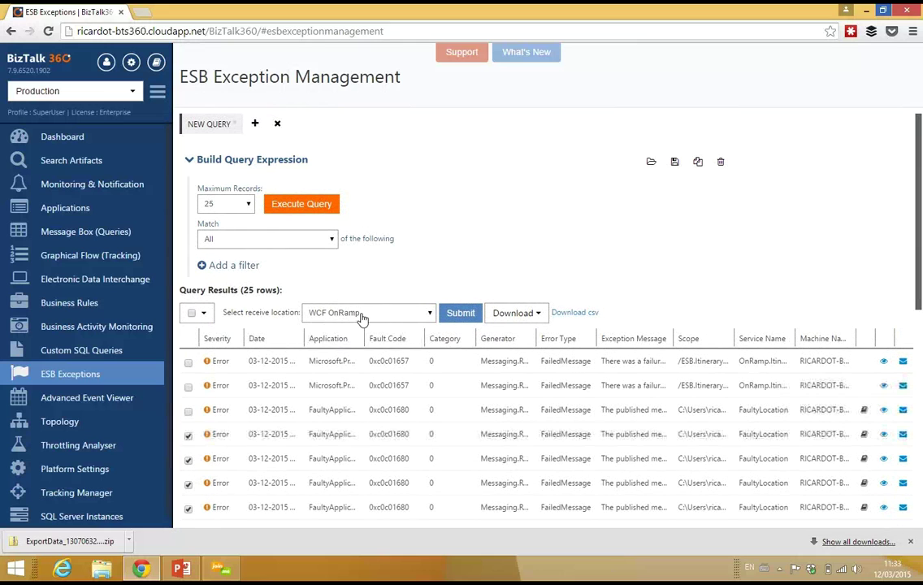
pyautogui.click(363, 317)
pyautogui.click(362, 323)
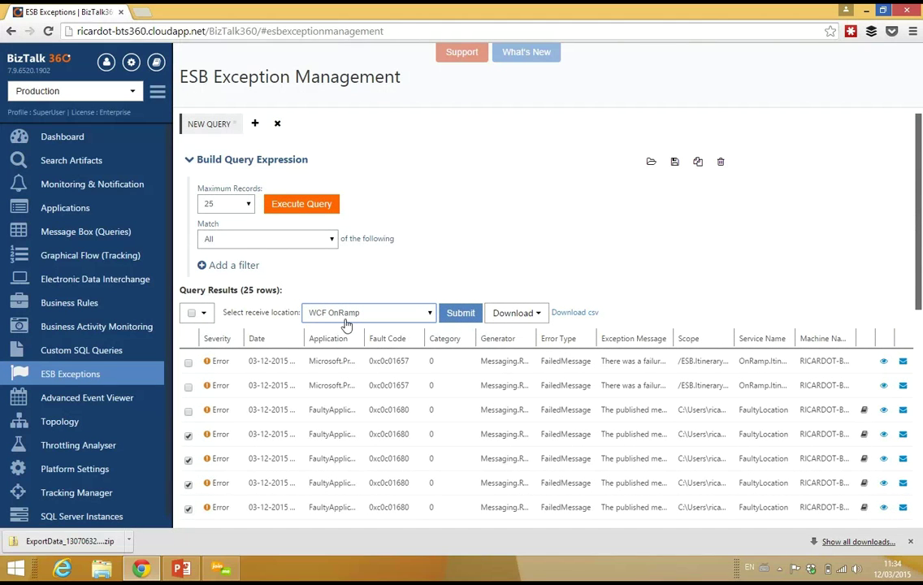
# Submit the six checked messages to WCF OnRamp, review each success result, and close the dialog
pyautogui.click(456, 320)
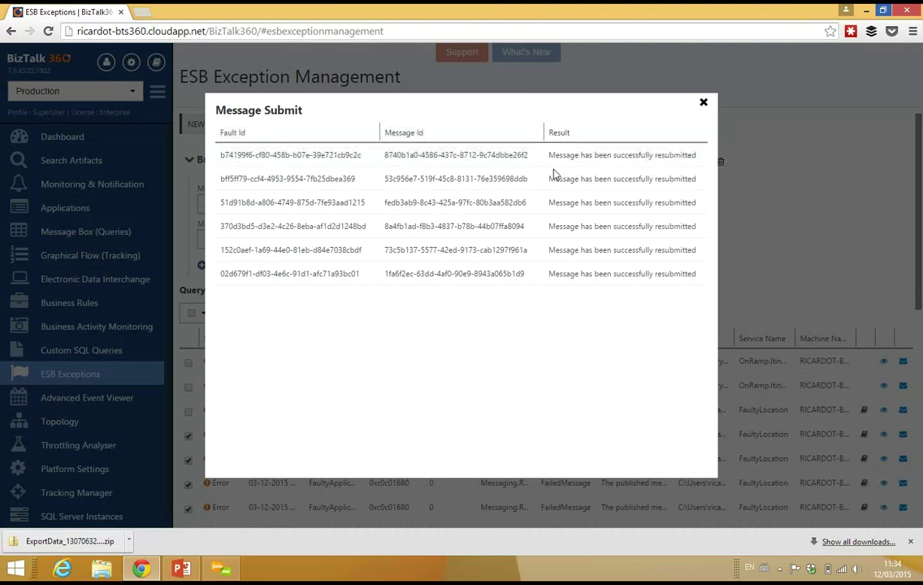
pyautogui.moveTo(555, 155); pyautogui.dragTo(669, 155)
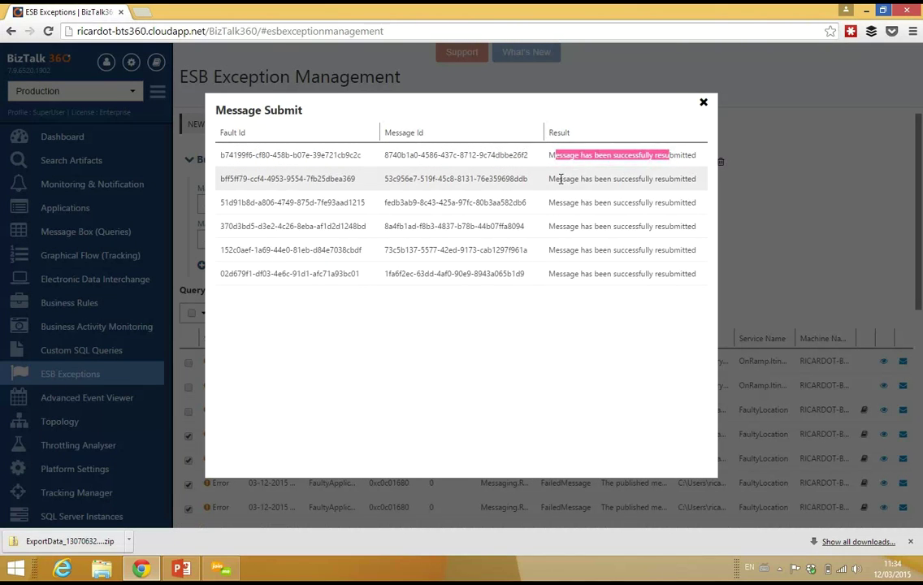
pyautogui.moveTo(557, 179); pyautogui.dragTo(690, 226)
pyautogui.click(682, 201)
pyautogui.moveTo(562, 249); pyautogui.dragTo(574, 274)
pyautogui.click(583, 226)
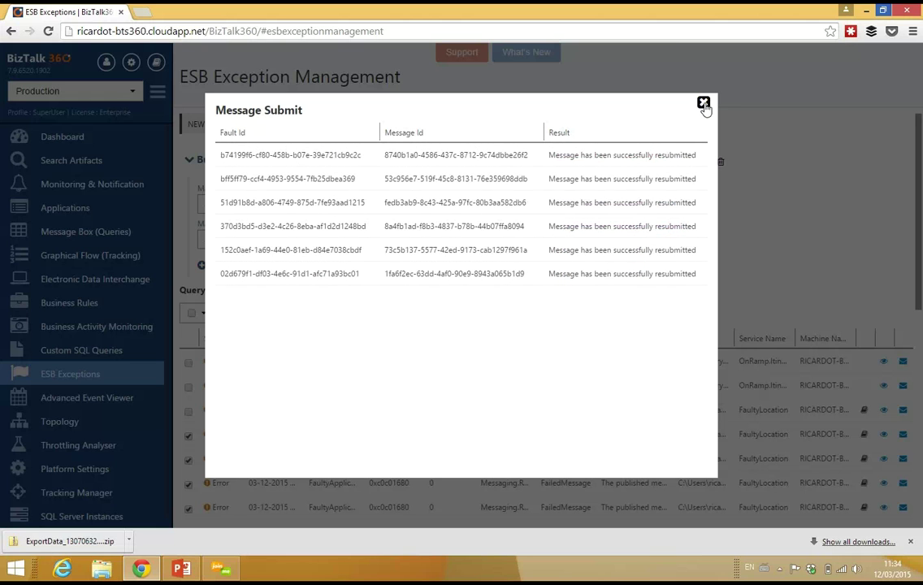
pyautogui.click(703, 105)
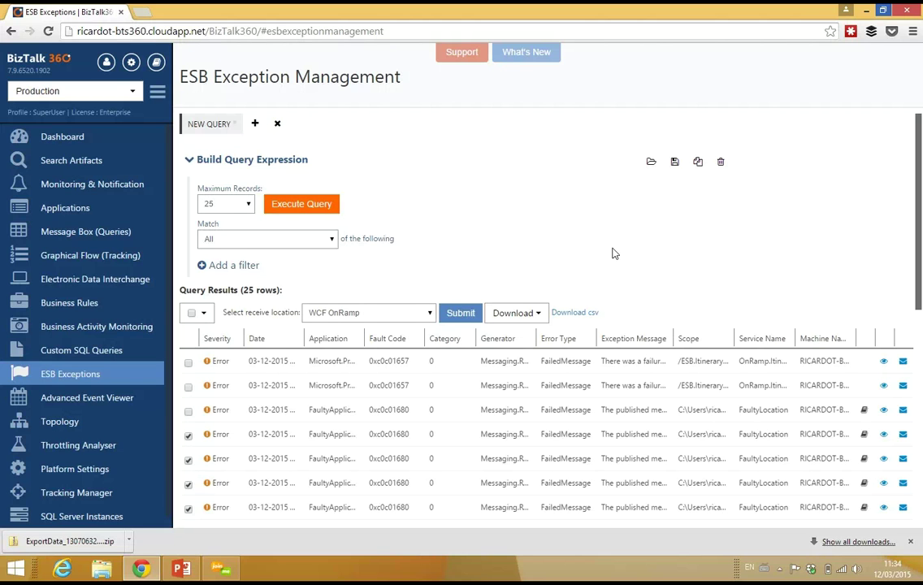
# Dismiss the Chrome downloads bar and go to Governance - Auditing from the sidebar
pyautogui.scroll(-1, 85, 321)
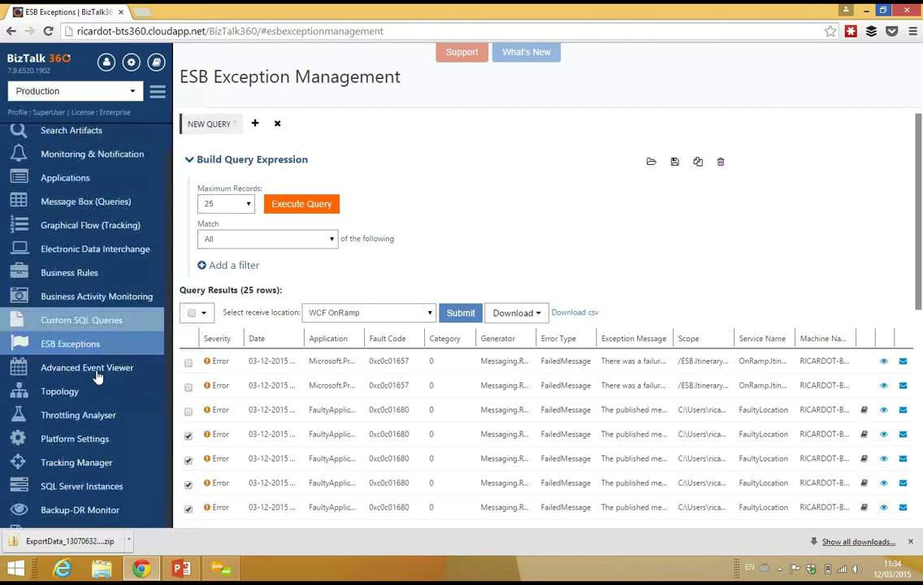
pyautogui.scroll(-1, 97, 376)
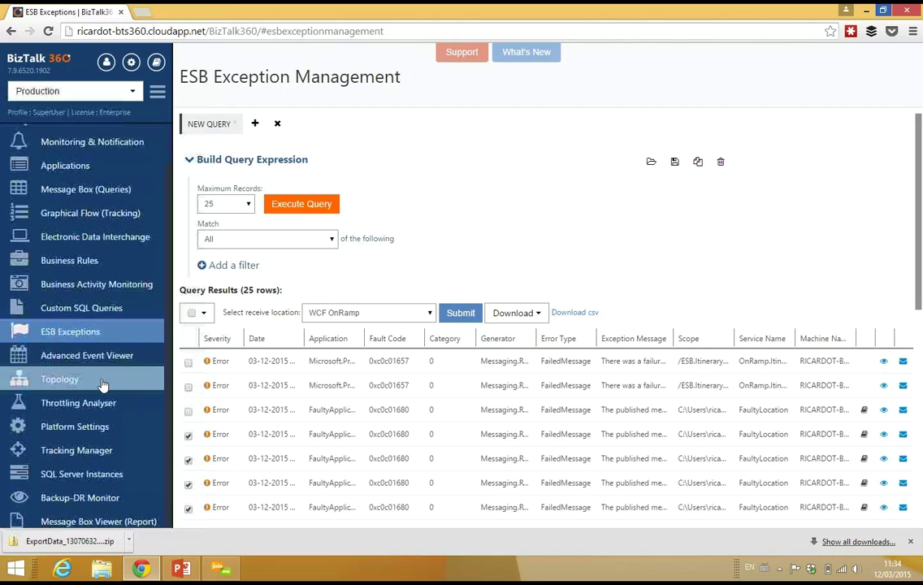
pyautogui.scroll(-3, 503, 365)
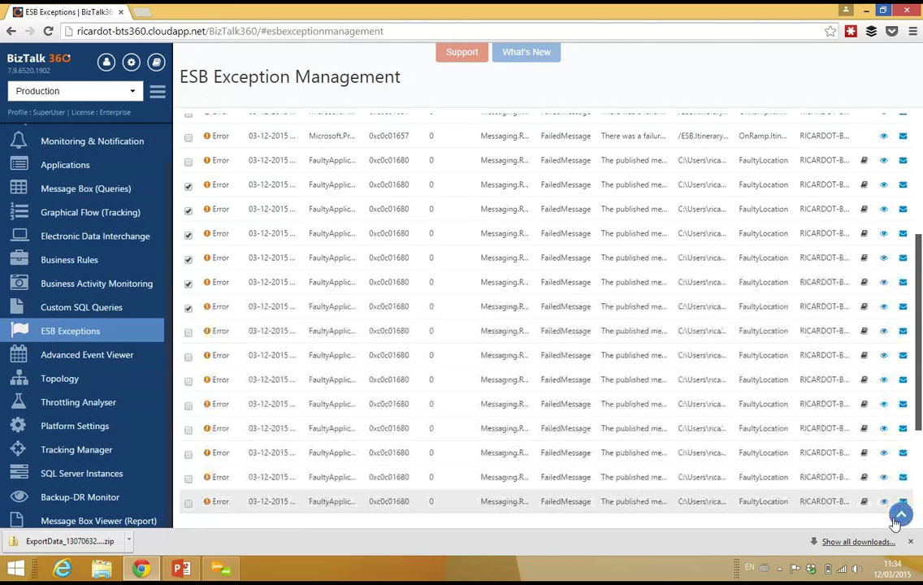
pyautogui.click(912, 546)
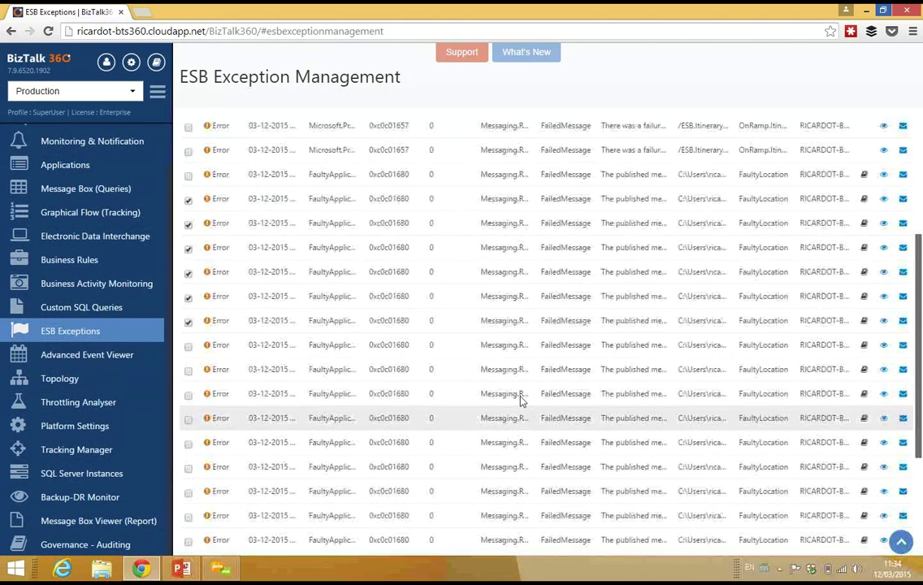
pyautogui.scroll(3, 487, 390)
pyautogui.scroll(1, 399, 469)
pyautogui.scroll(2, 84, 487)
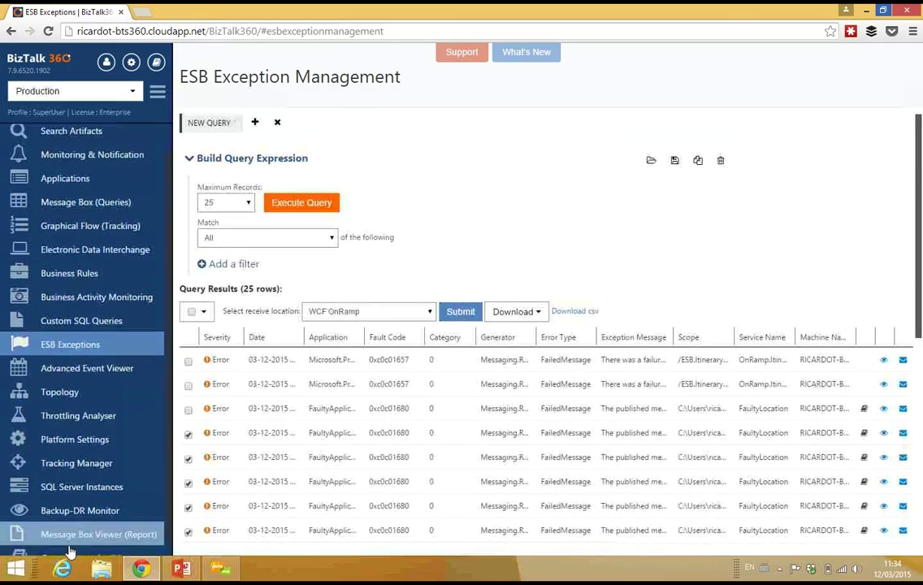
pyautogui.scroll(-1, 84, 505)
pyautogui.scroll(-2, 84, 506)
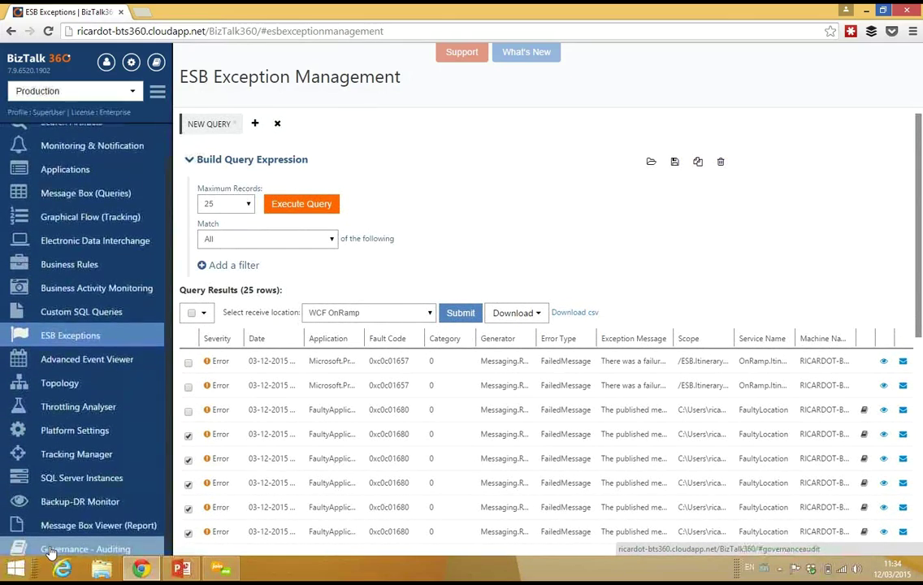
pyautogui.click(55, 549)
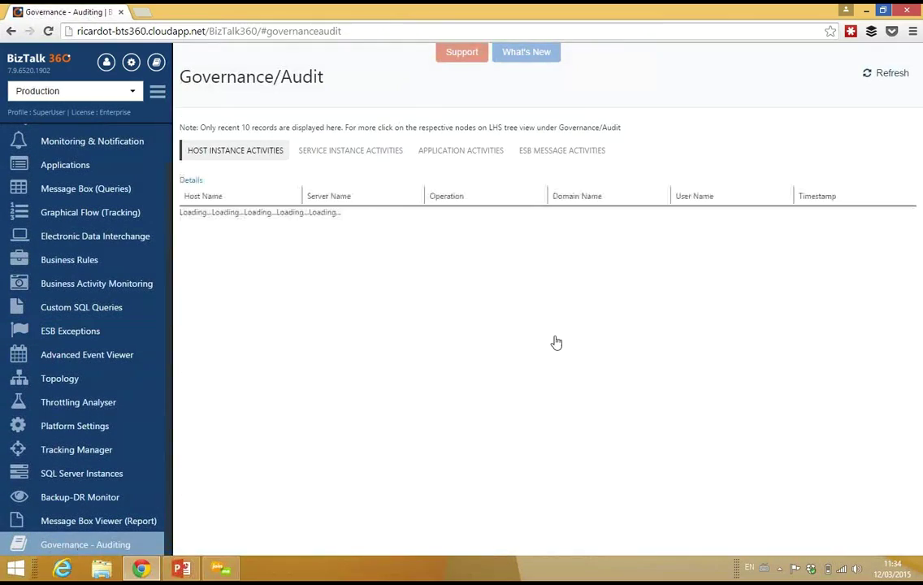
# Show ESB MESSAGE ACTIVITIES and open the first row's MessageID in Message Details
pyautogui.click(568, 153)
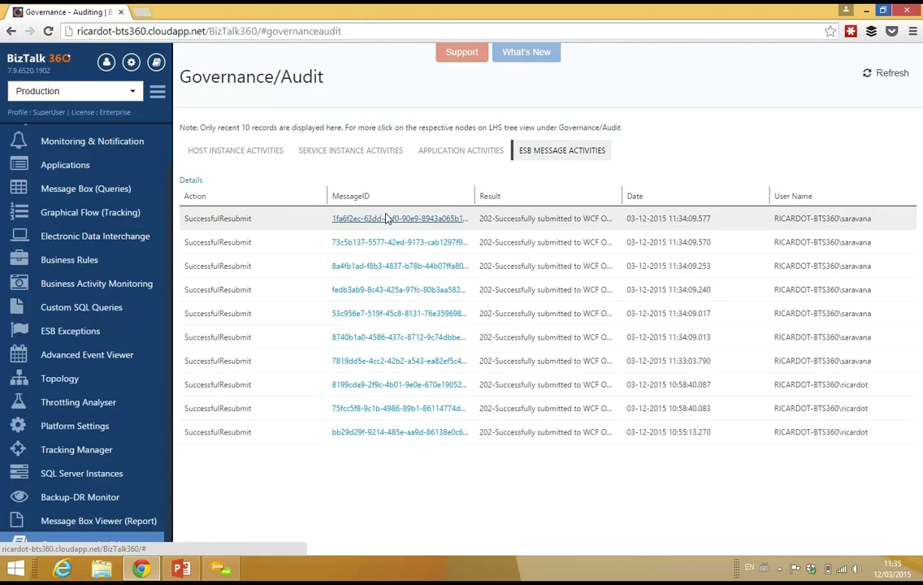
pyautogui.click(404, 219)
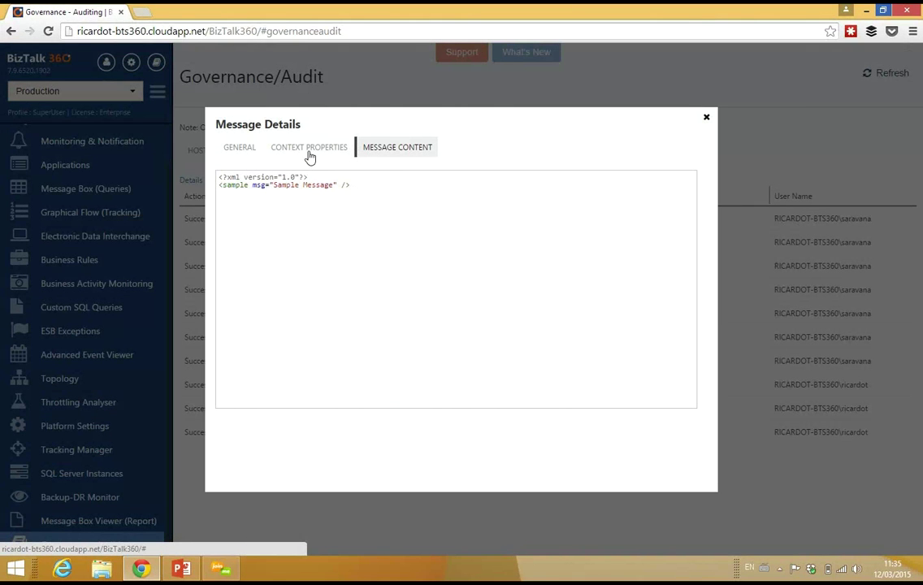
# Check the Context Properties and General tabs, close Message Details, and dismiss the PDF notification
pyautogui.click(273, 145)
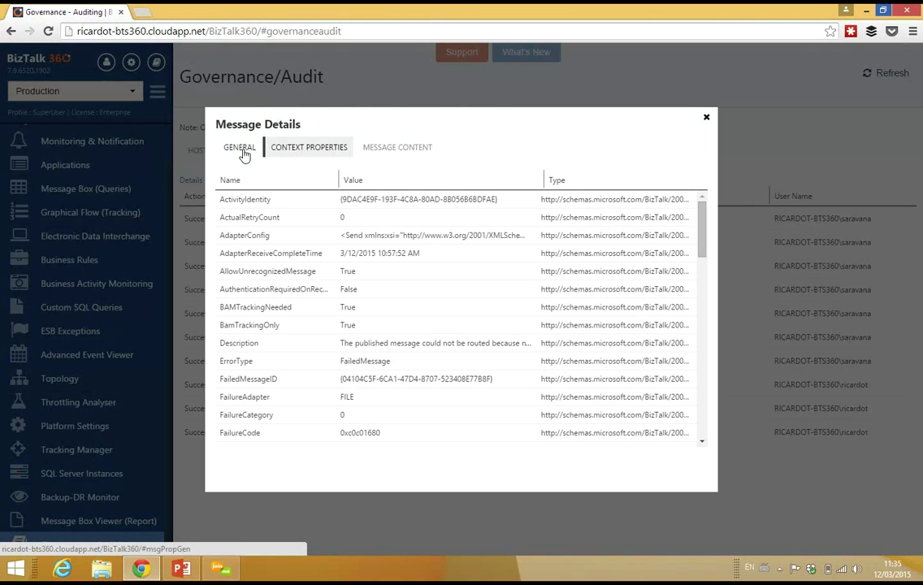
pyautogui.click(243, 153)
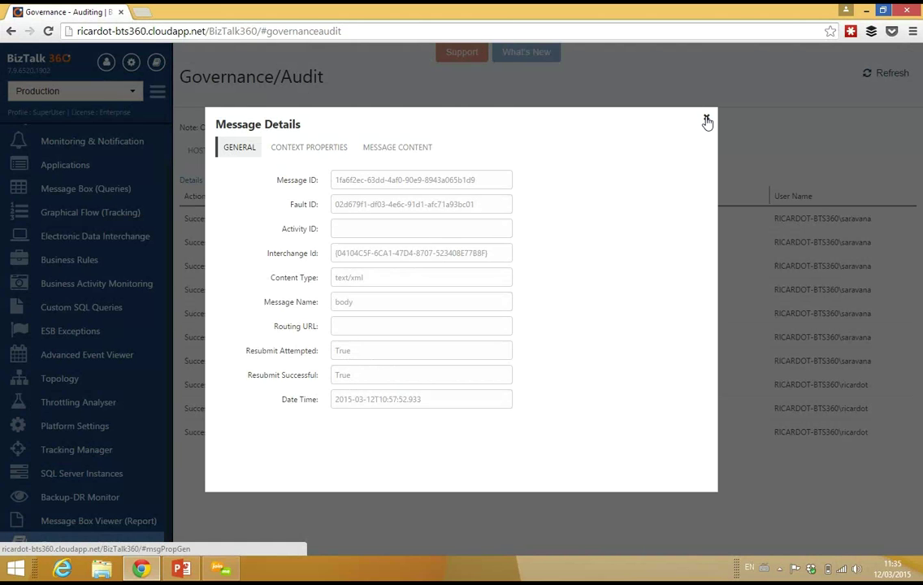
pyautogui.click(706, 120)
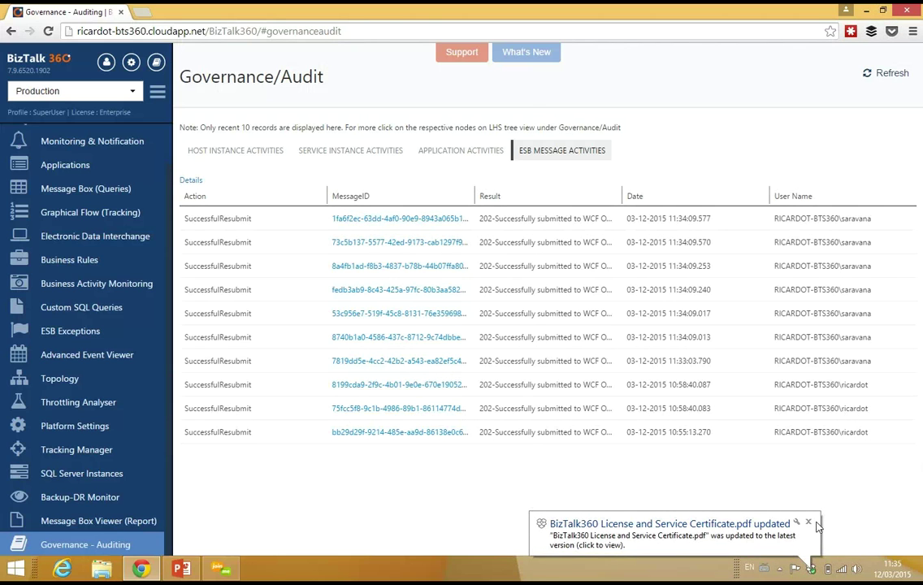
pyautogui.click(807, 523)
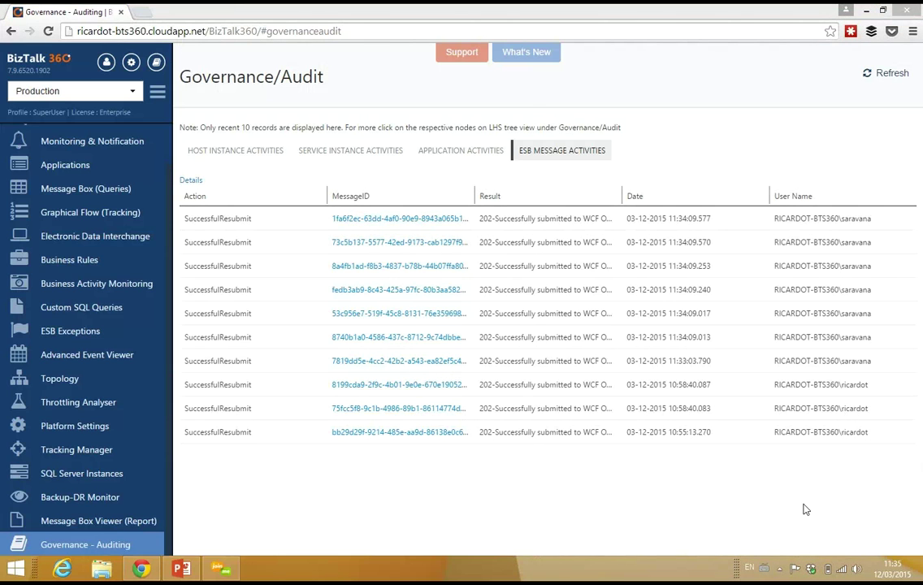